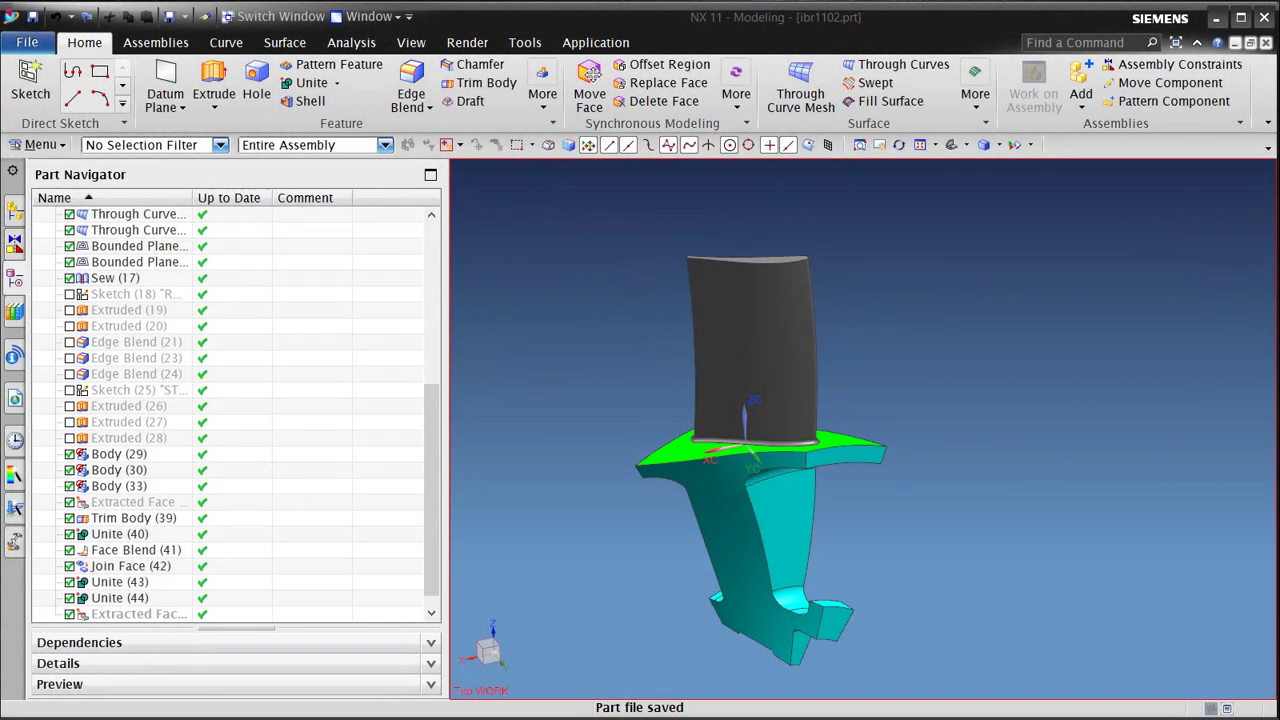
Step: Switch to the Pre/Post application and start a new FEM and simulation for ibr1102.prt
middle_click_drag(552, 516, 632, 497)
left_click(598, 42)
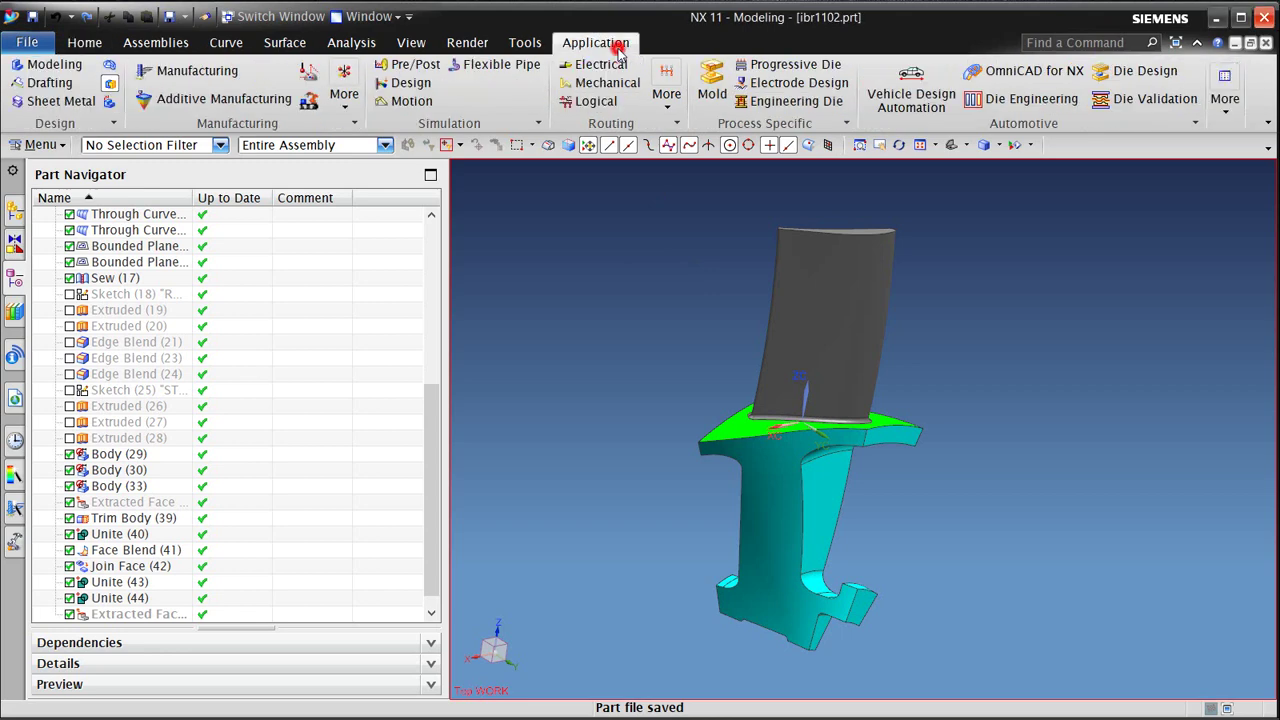
left_click(408, 68)
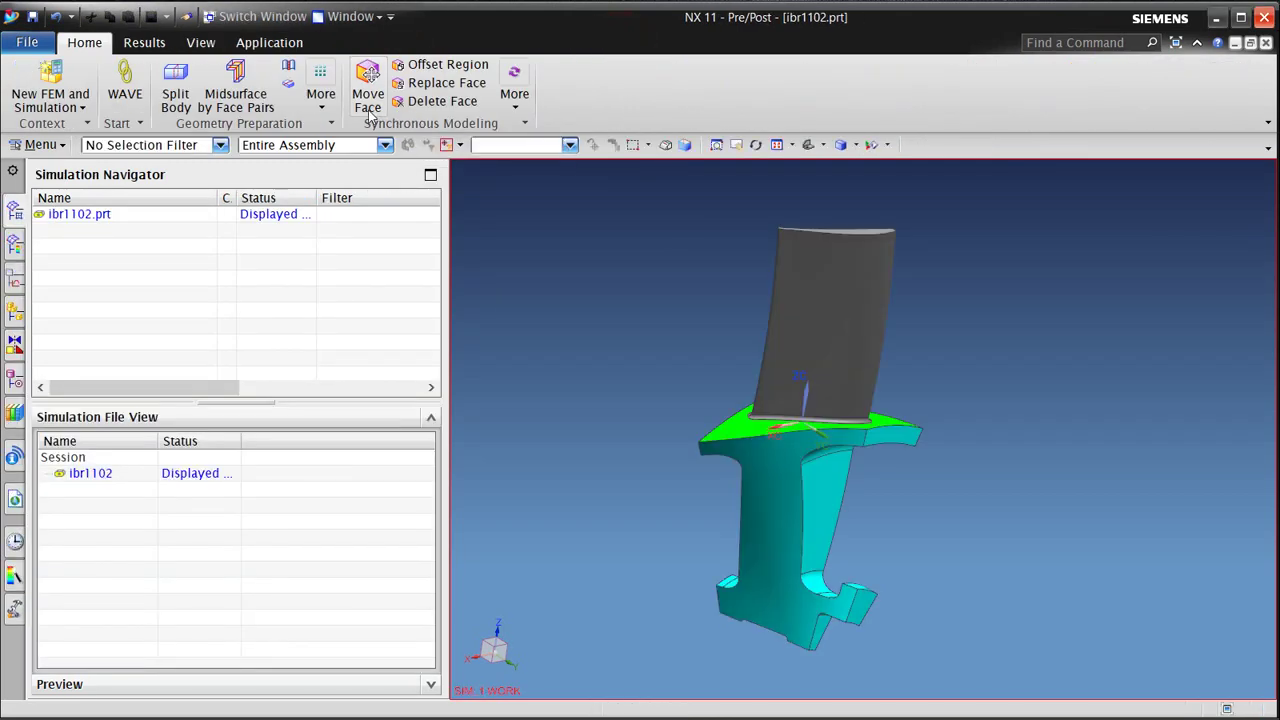
right_click(85, 214)
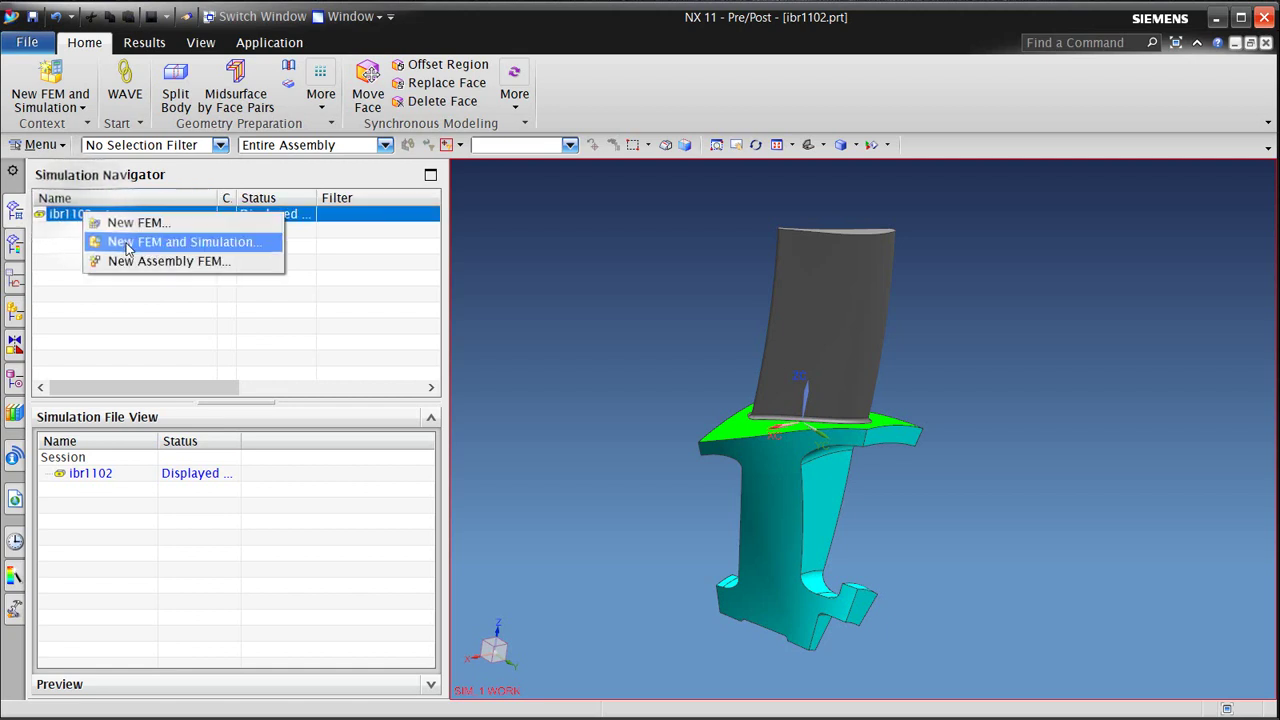
left_click(121, 240)
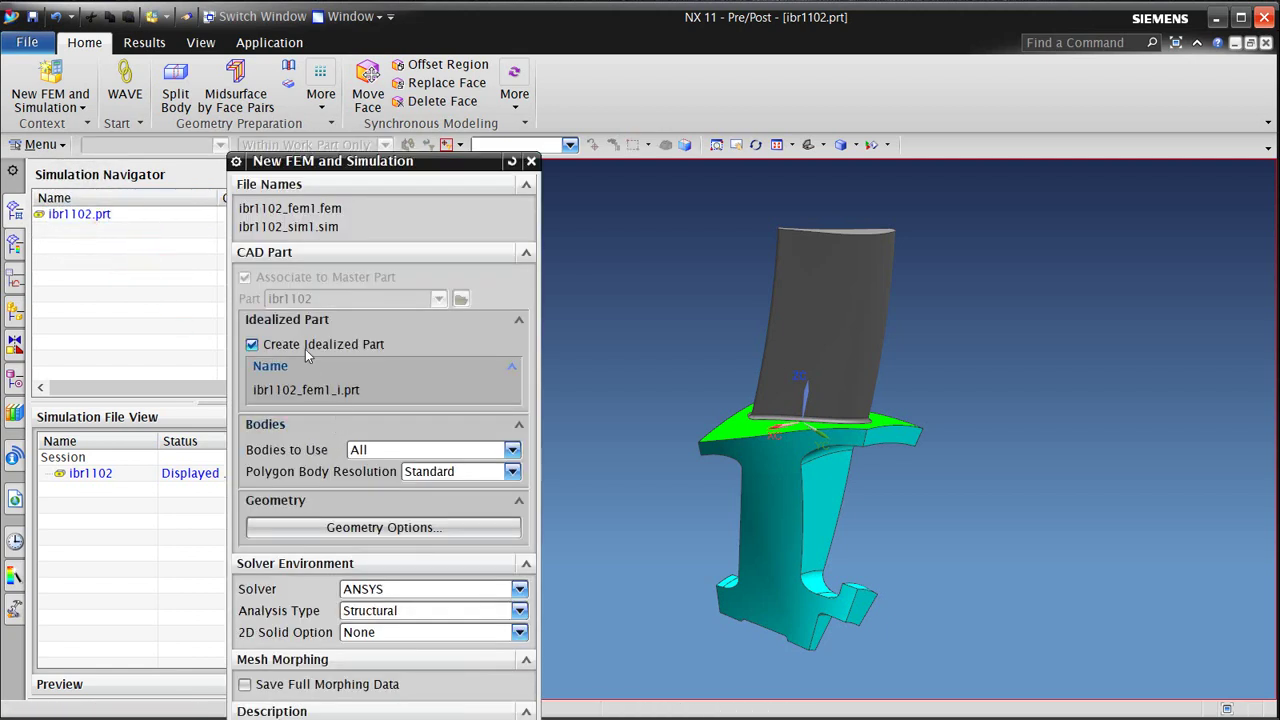
Step: Turn off idealized part creation and choose the turbine blade solid as the only body to use
left_click(302, 345)
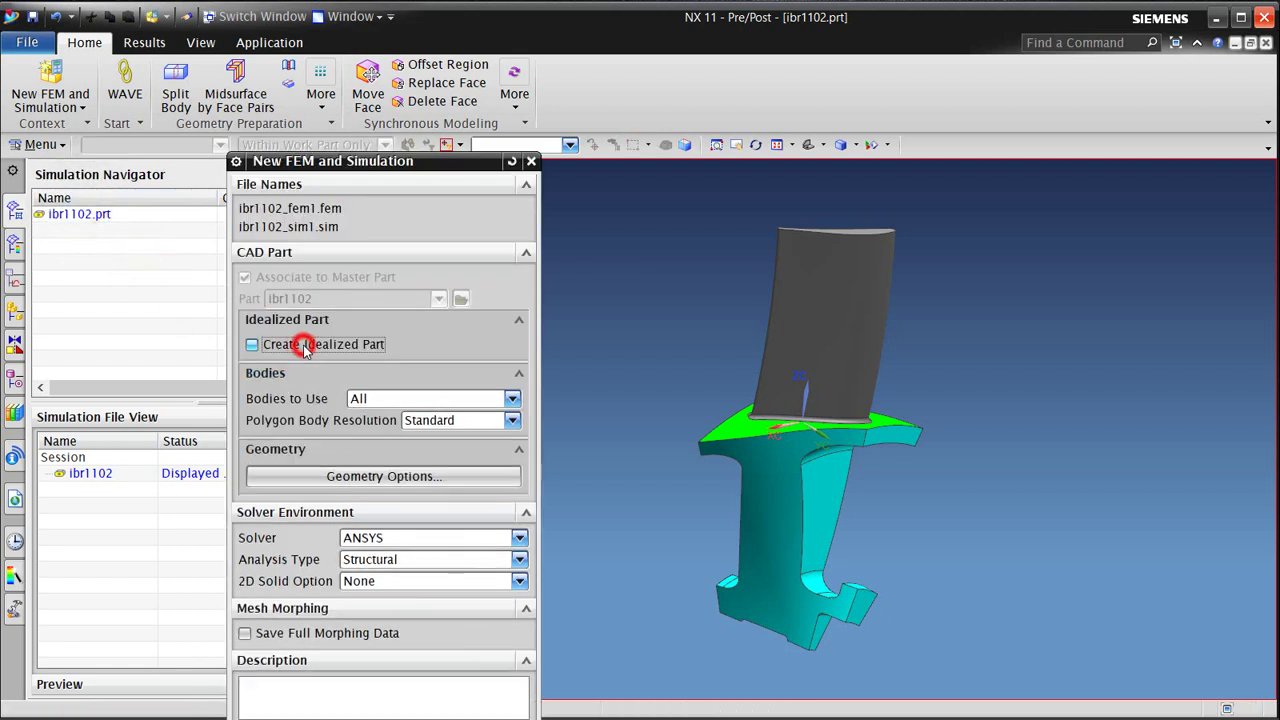
left_click(367, 402)
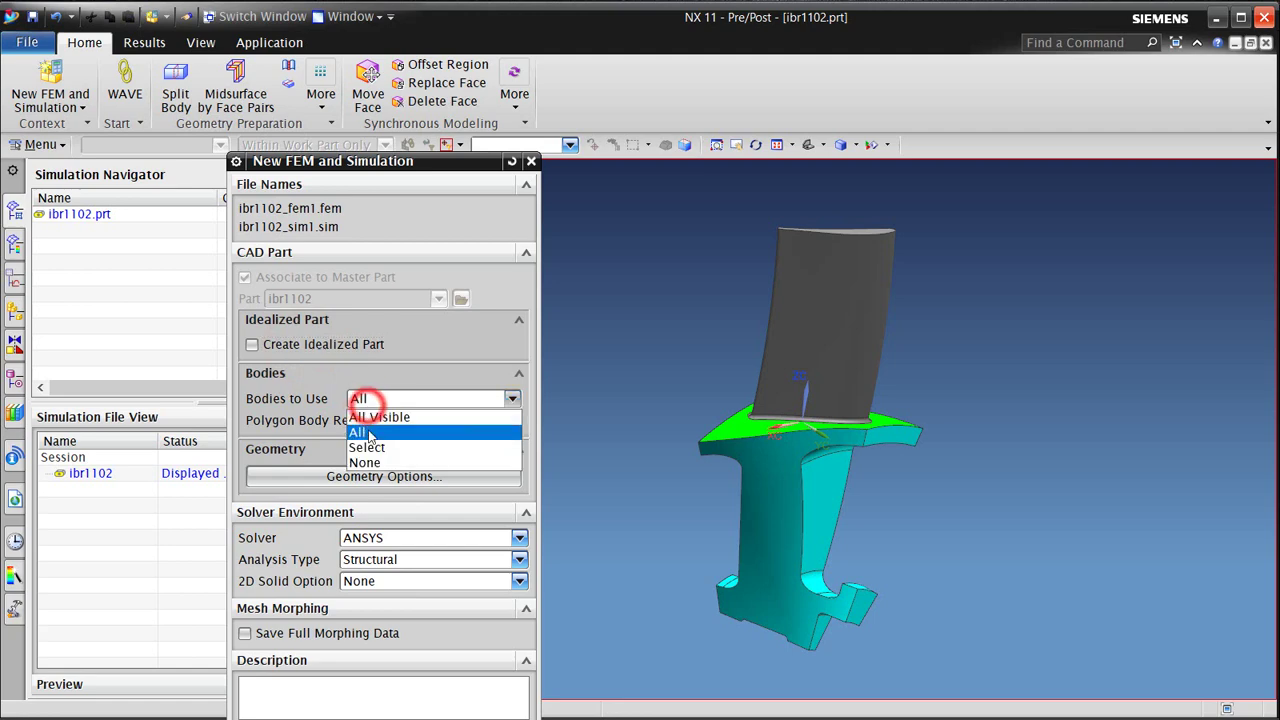
left_click(370, 443)
left_click(820, 494)
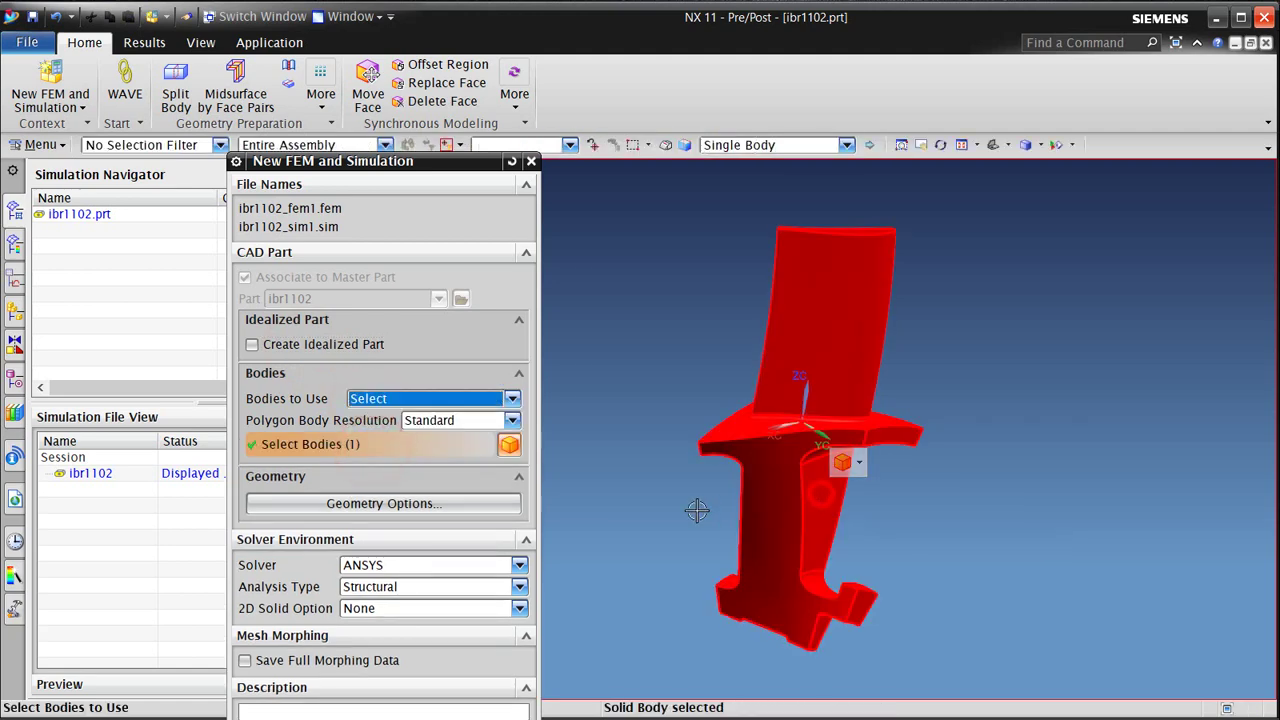
Step: Set the solver to NX Nastran with Thermal analysis, and create the FEM and simulation with the default SOL 153 solution
left_click(423, 565)
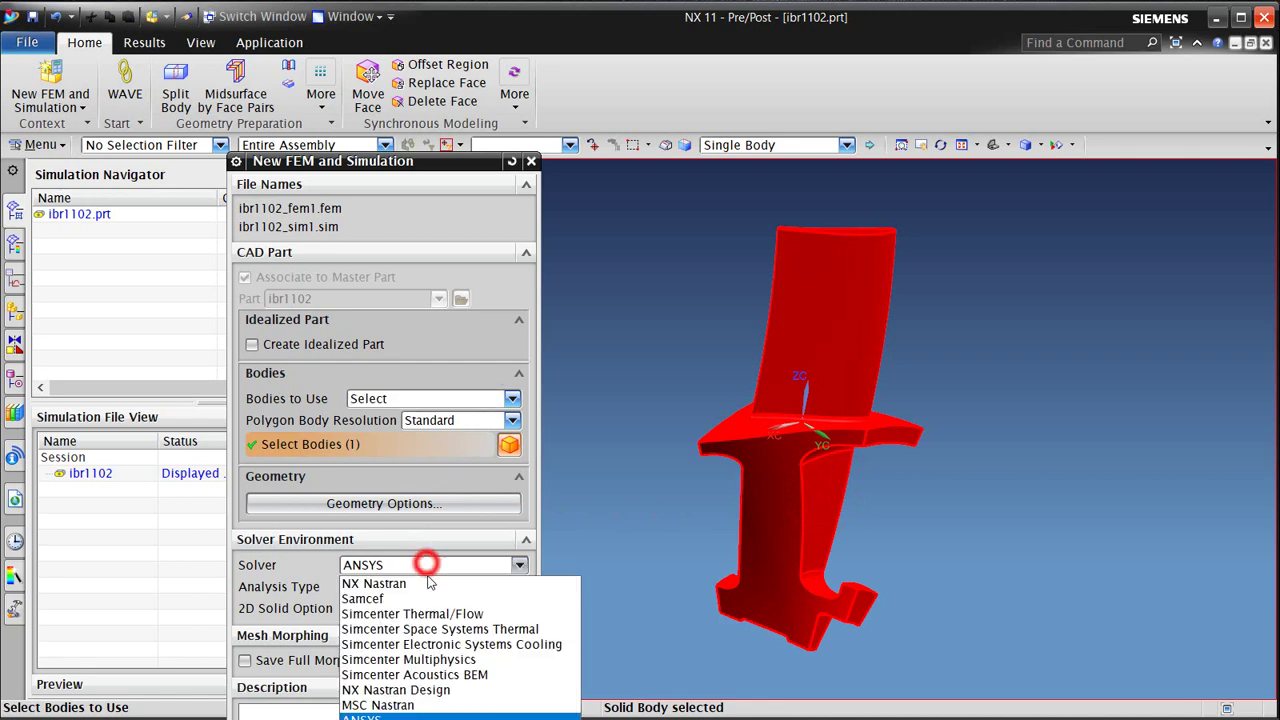
left_click(425, 584)
left_click(424, 587)
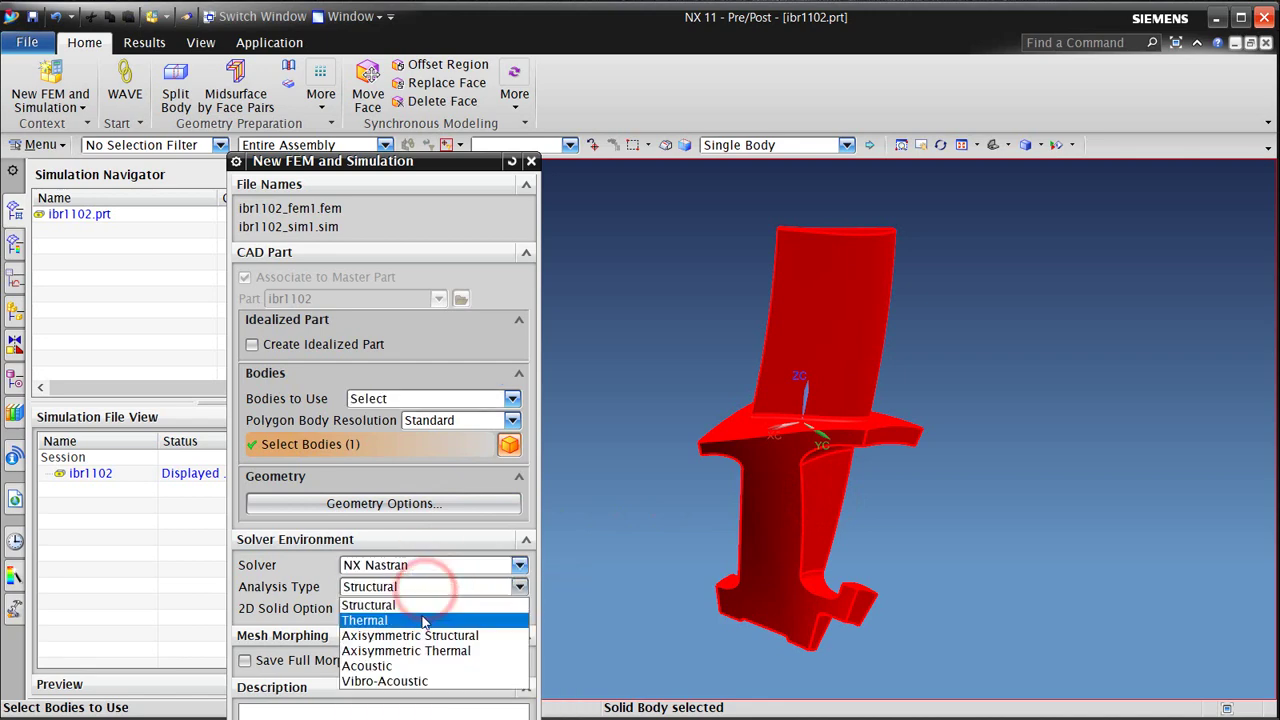
left_click(423, 620)
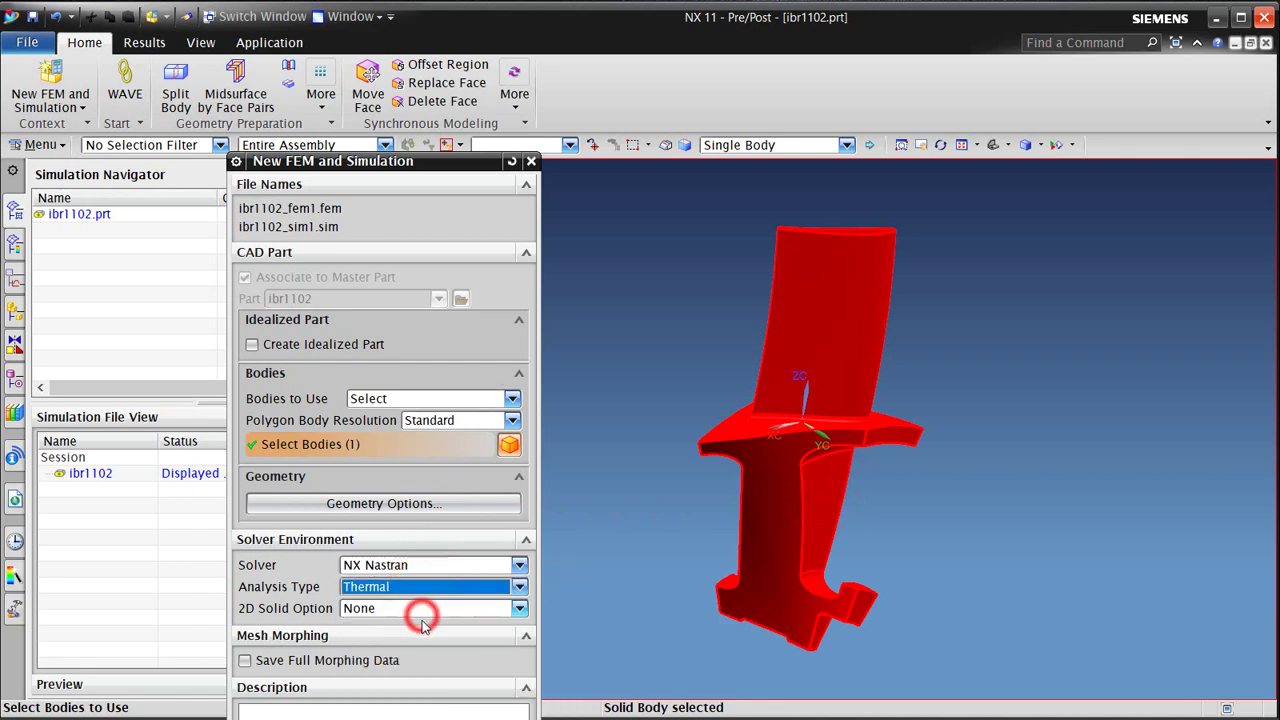
left_click(400, 162)
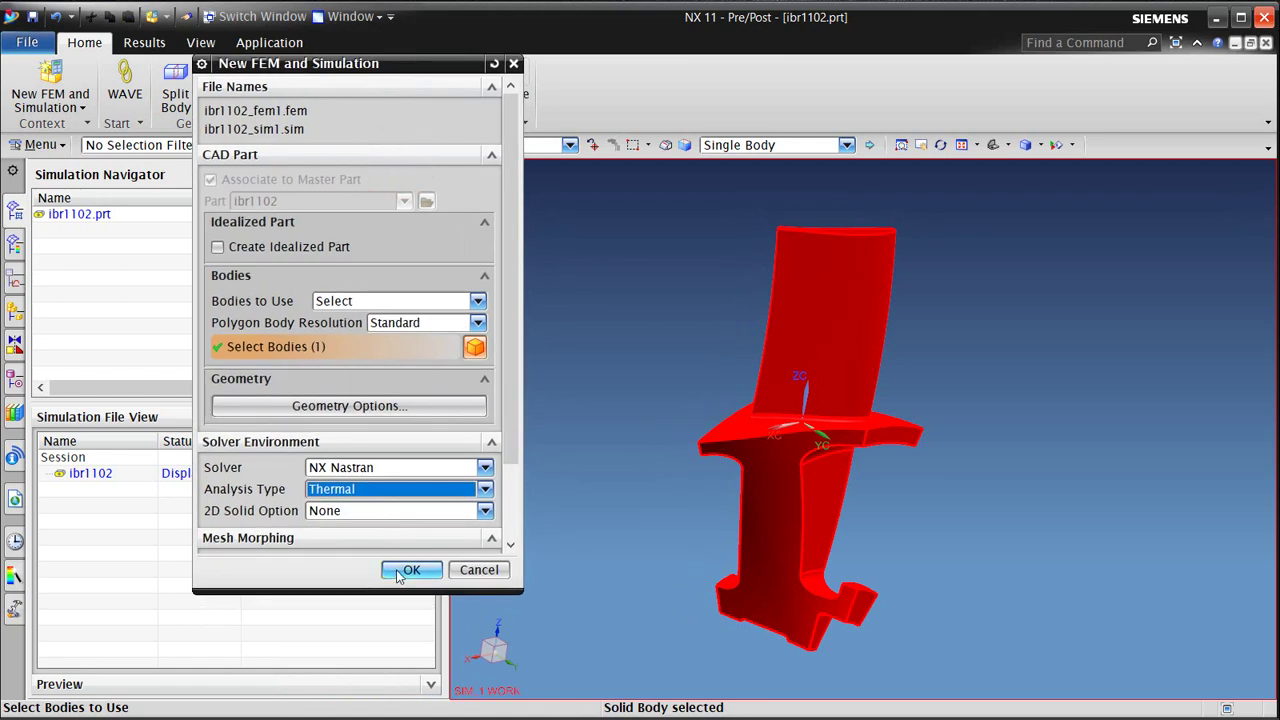
left_click(409, 570)
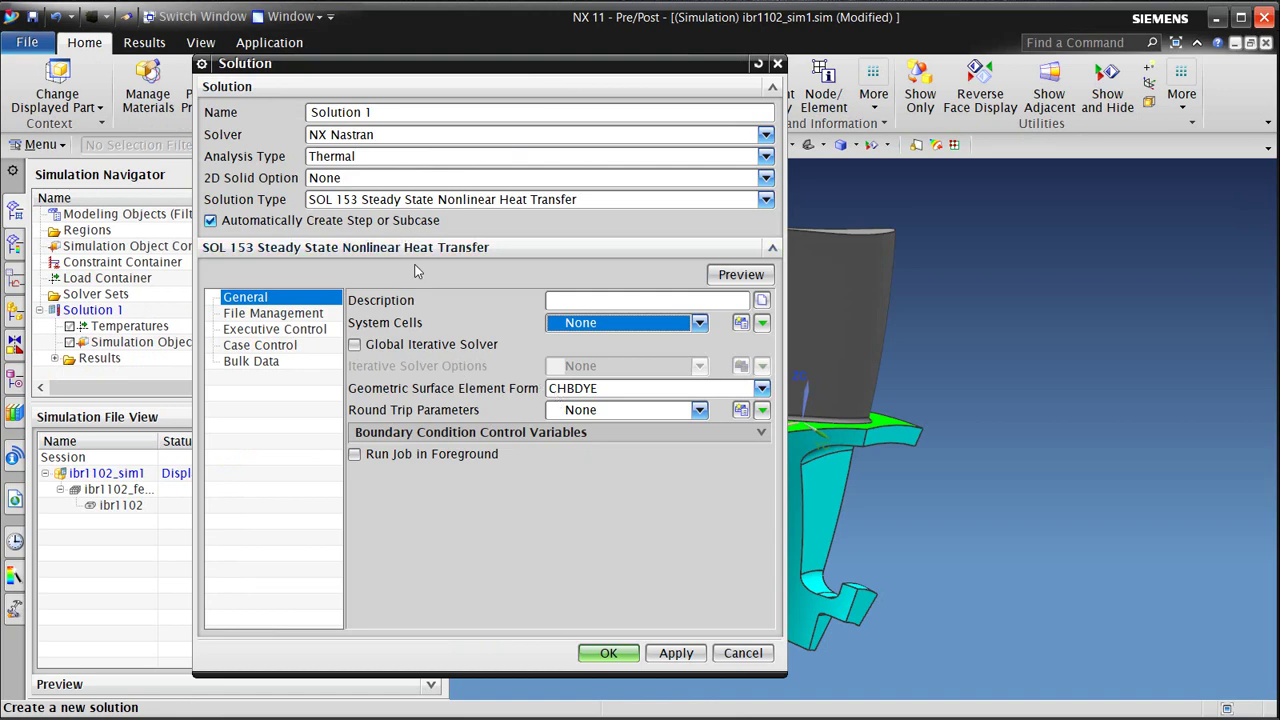
key("Return")
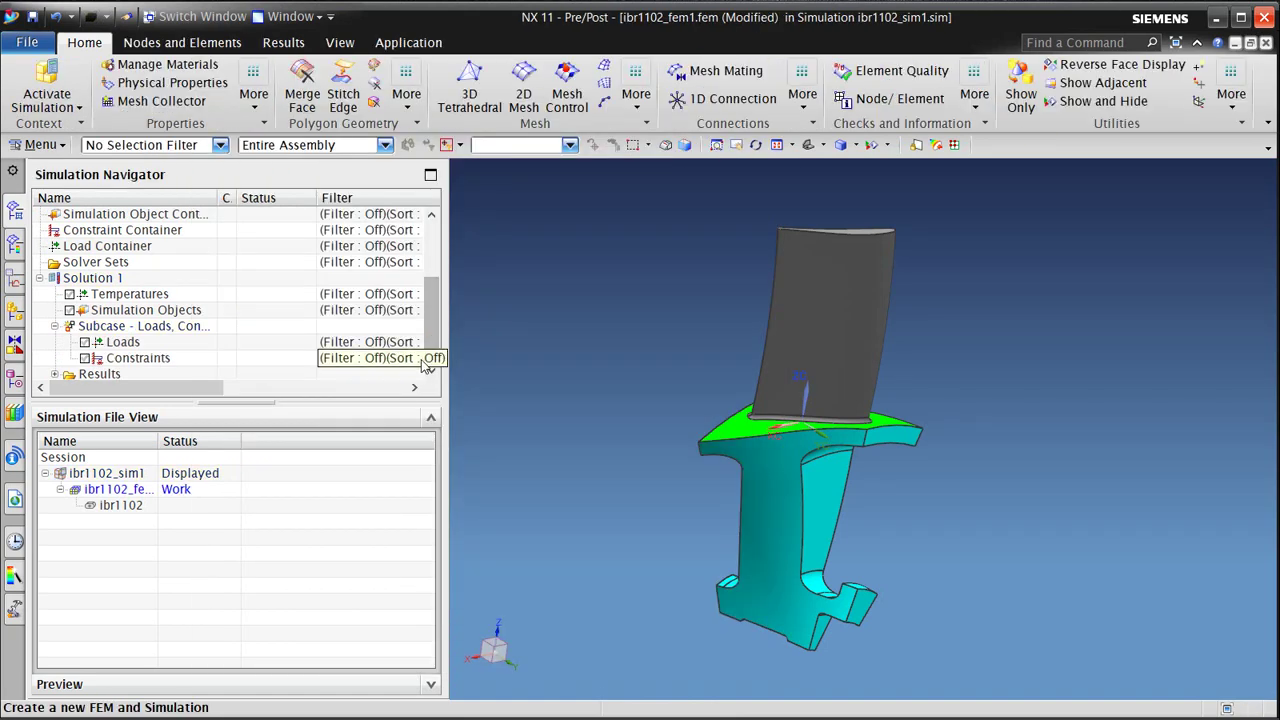
Step: Set up a 3D tetrahedral mesh on the blade body with CTETRA(4) elements and an element size of 0.7 in
left_click(471, 88)
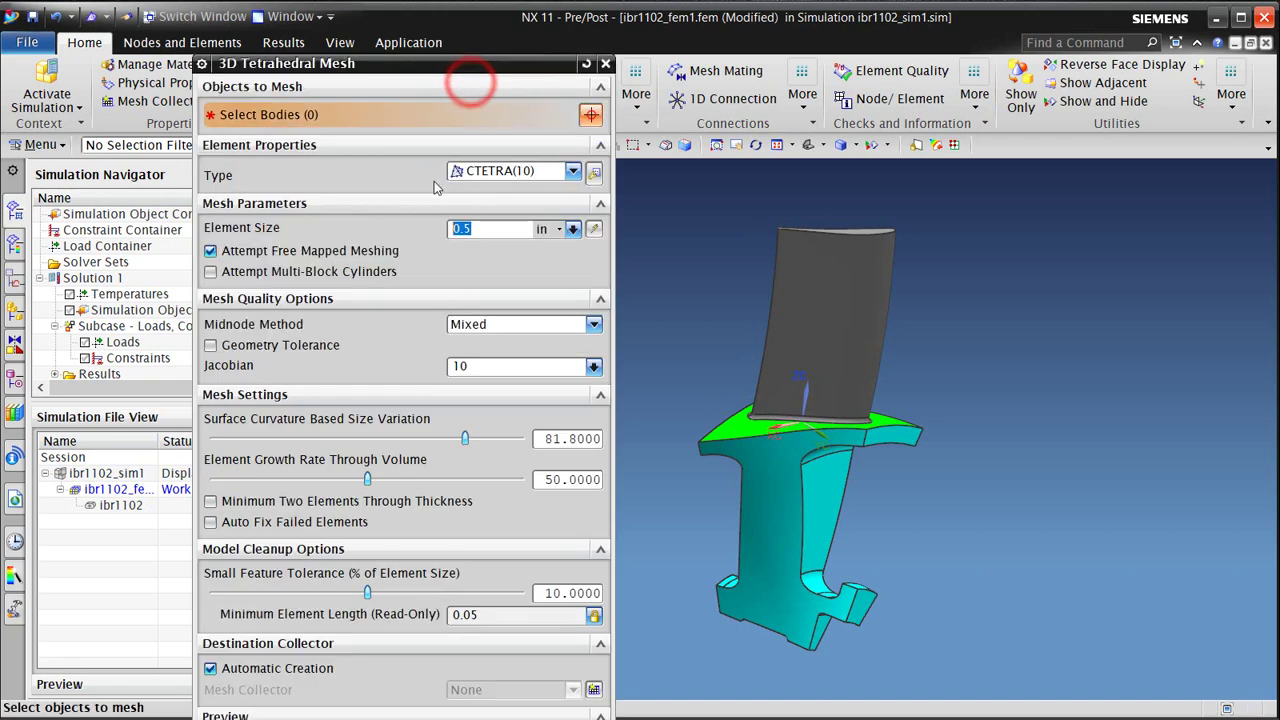
left_click(527, 174)
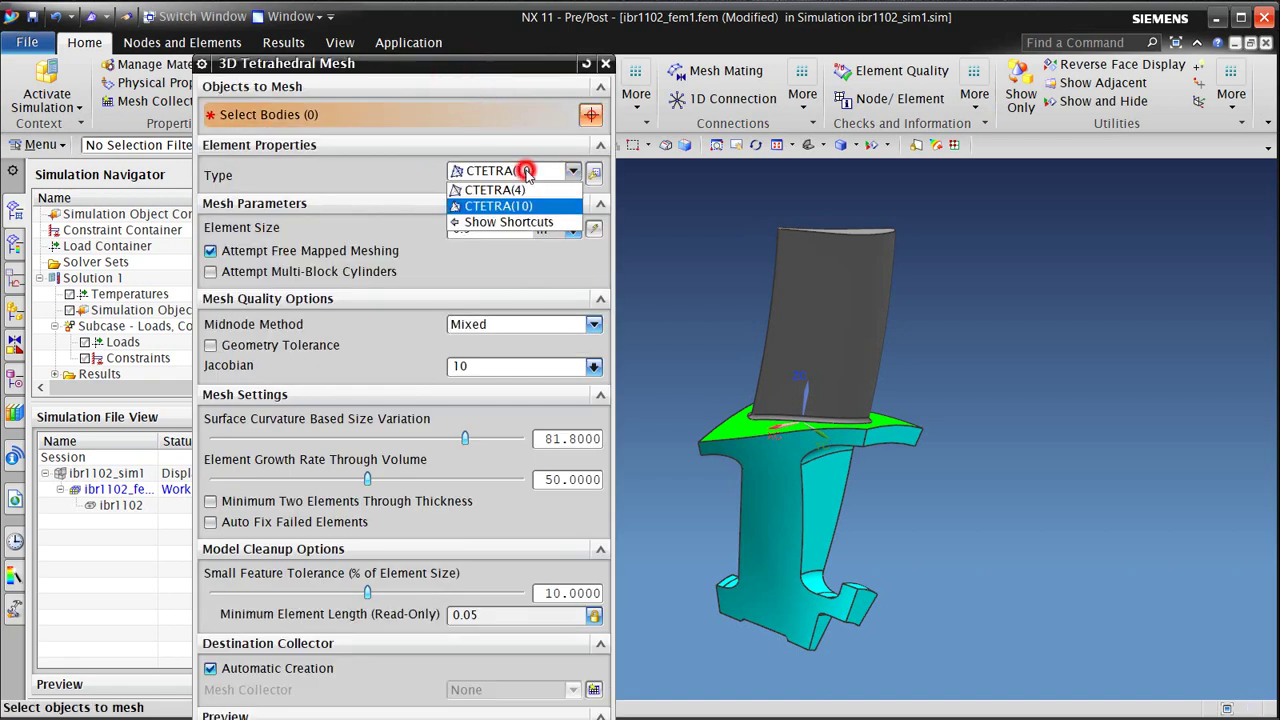
left_click(524, 191)
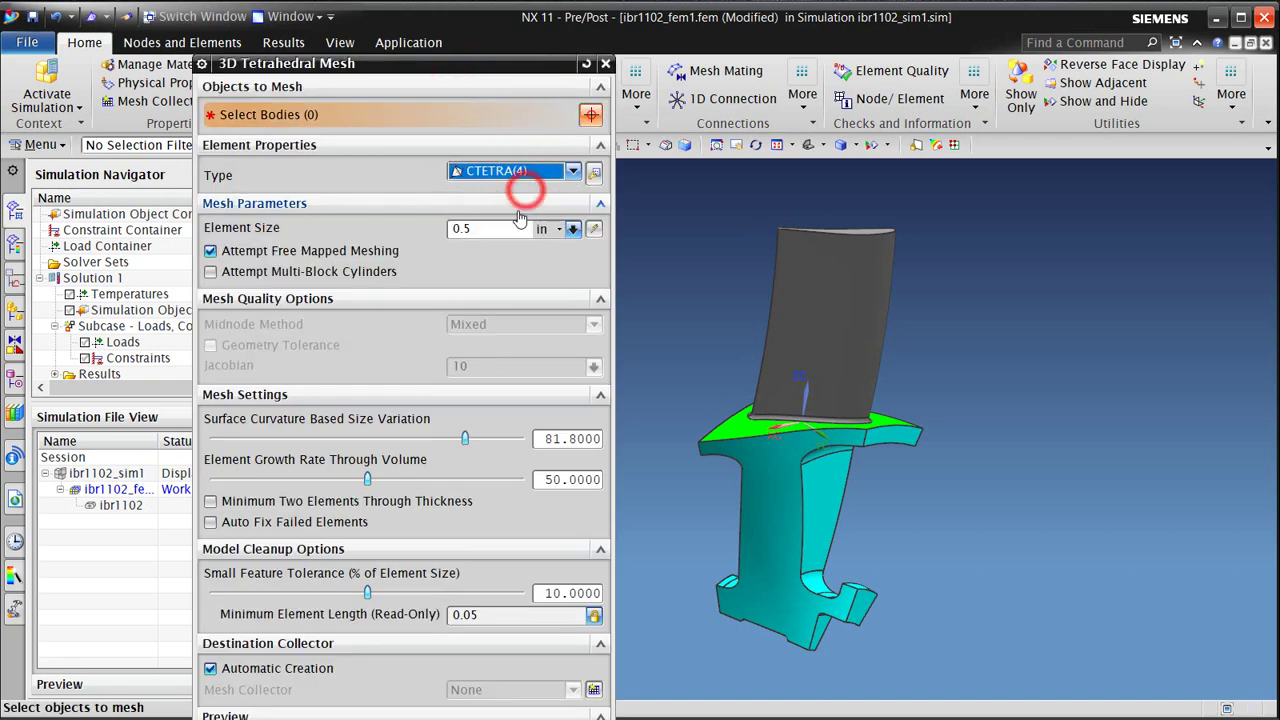
left_click(805, 356)
left_click(594, 230)
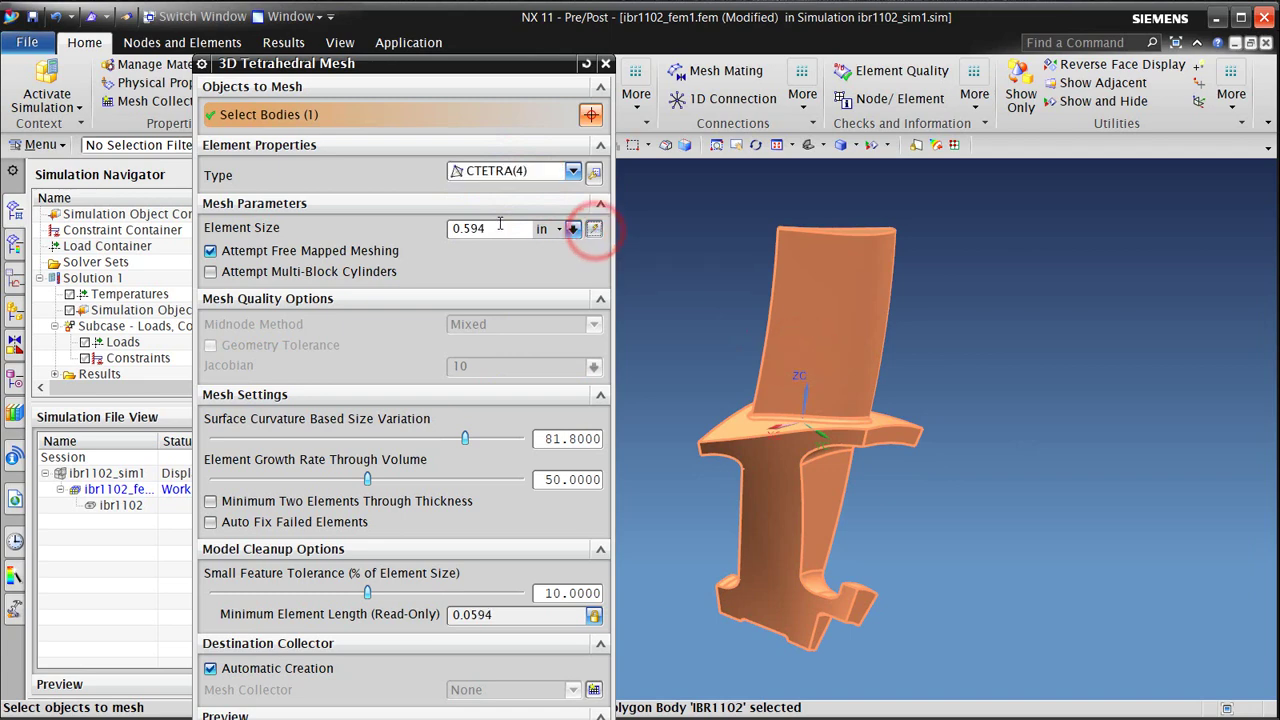
left_click_drag(470, 229, 466, 229)
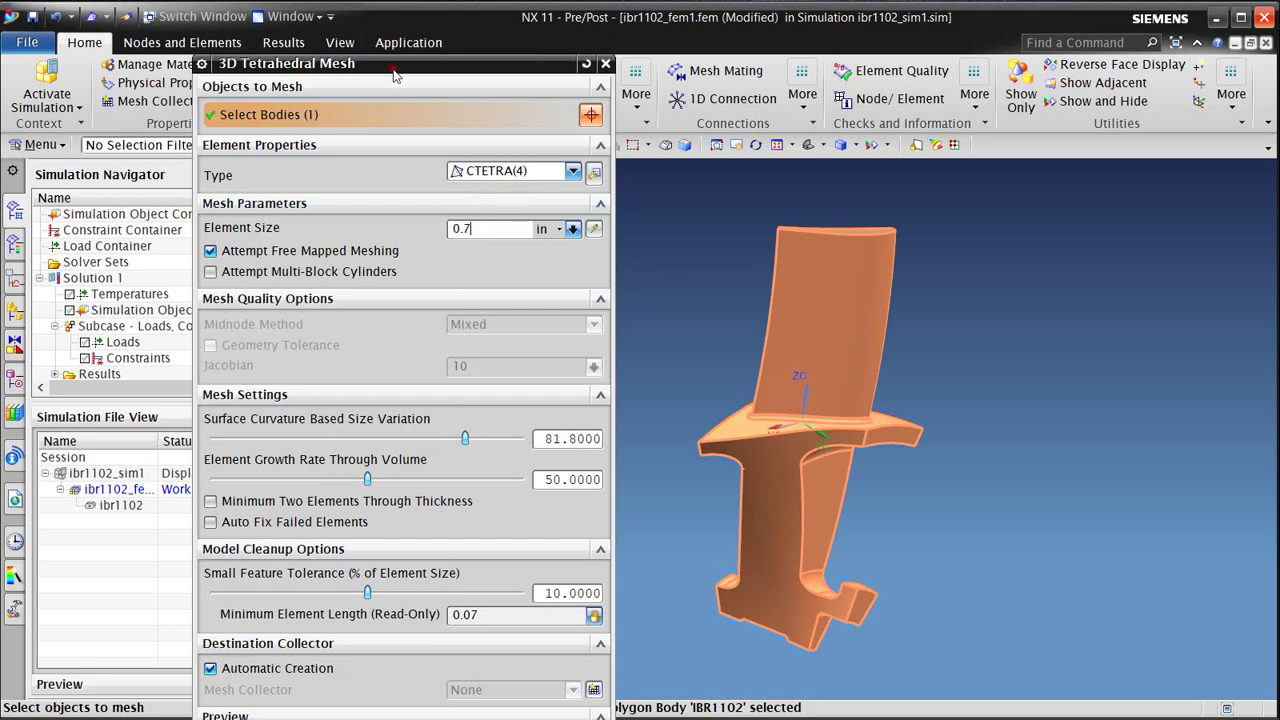
Step: Lower the surface curvature based size variation to 48.6, enable Auto Fix Failed Elements, and generate the mesh
left_click_drag(394, 74, 384, 40)
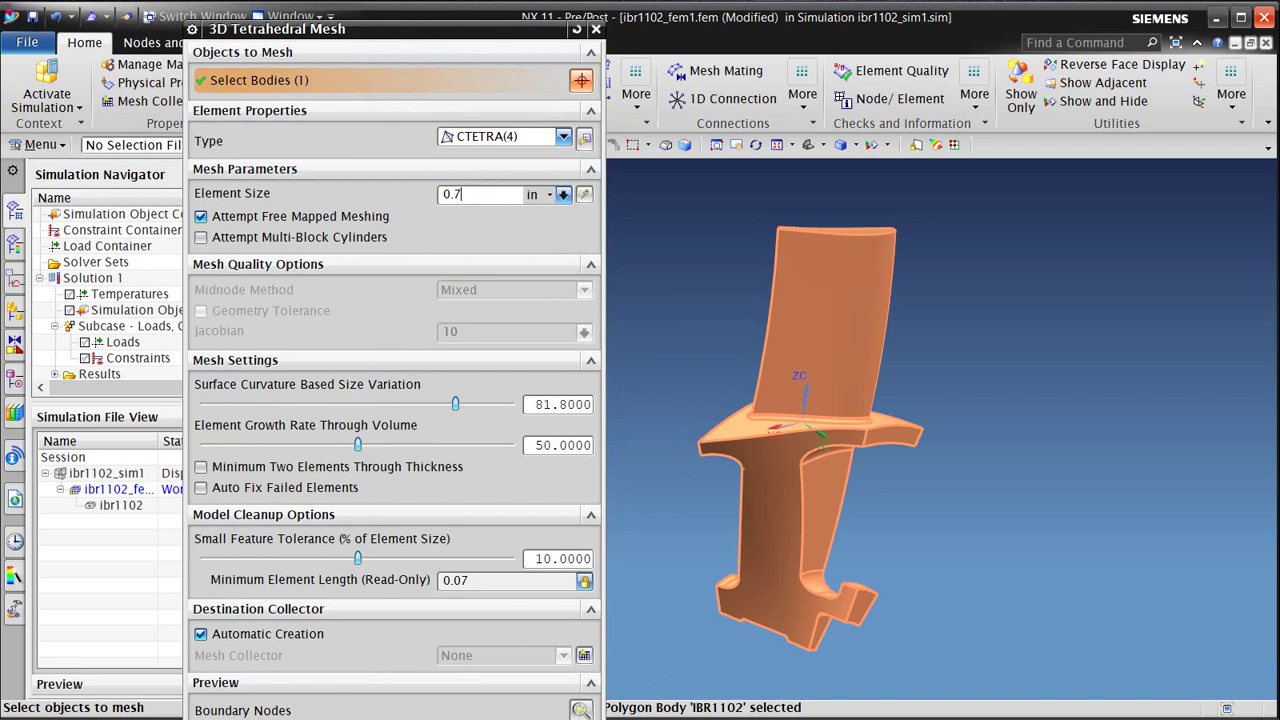
left_click_drag(360, 717, 360, 679)
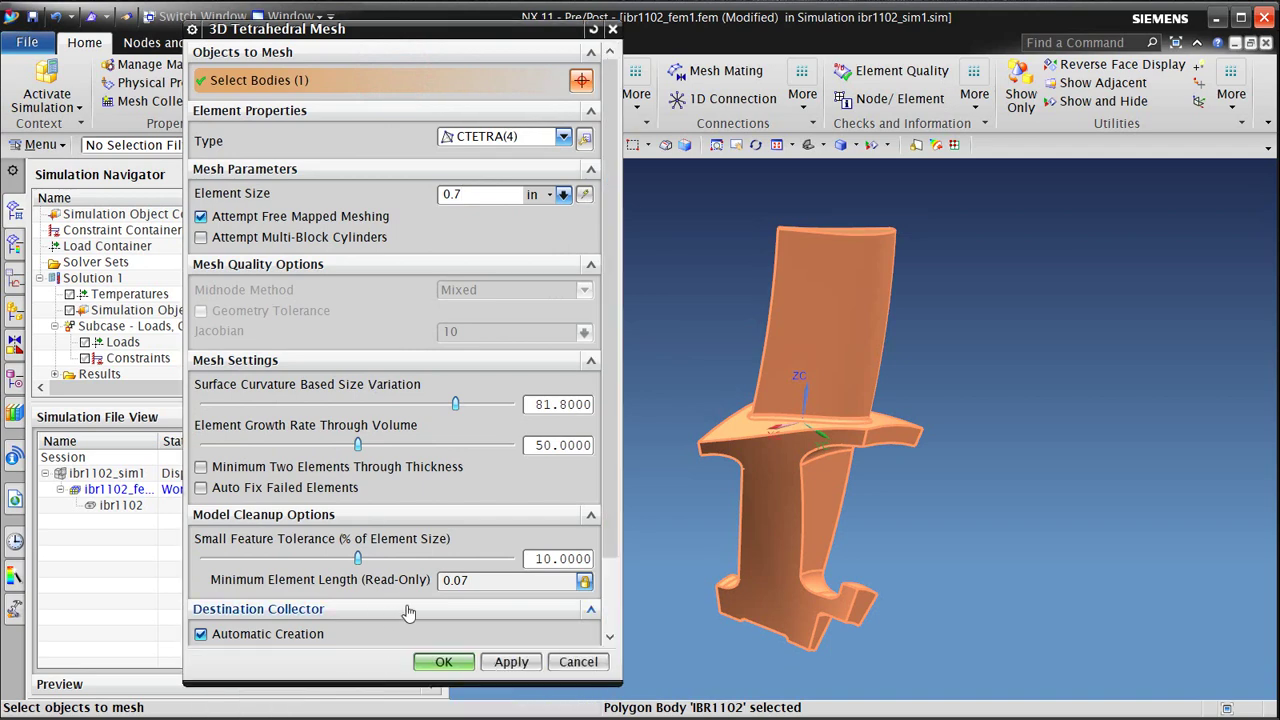
scroll(612, 480, "down", 3)
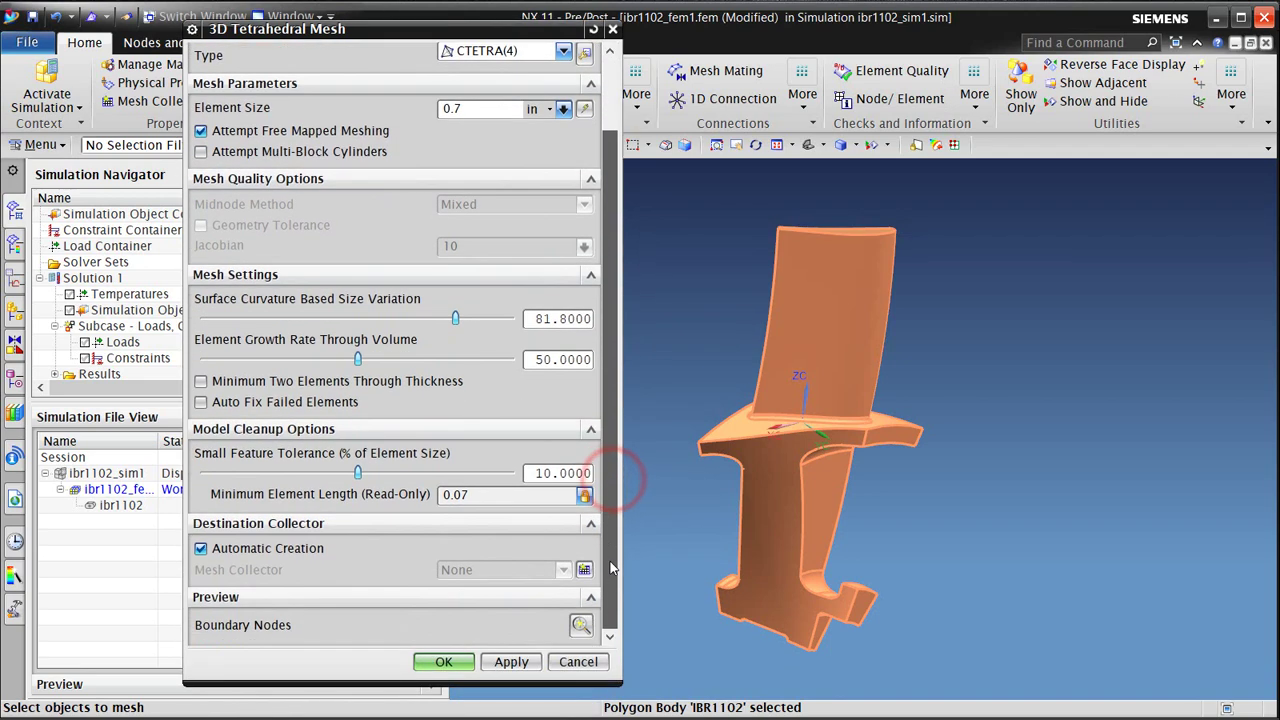
left_click_drag(455, 318, 357, 332)
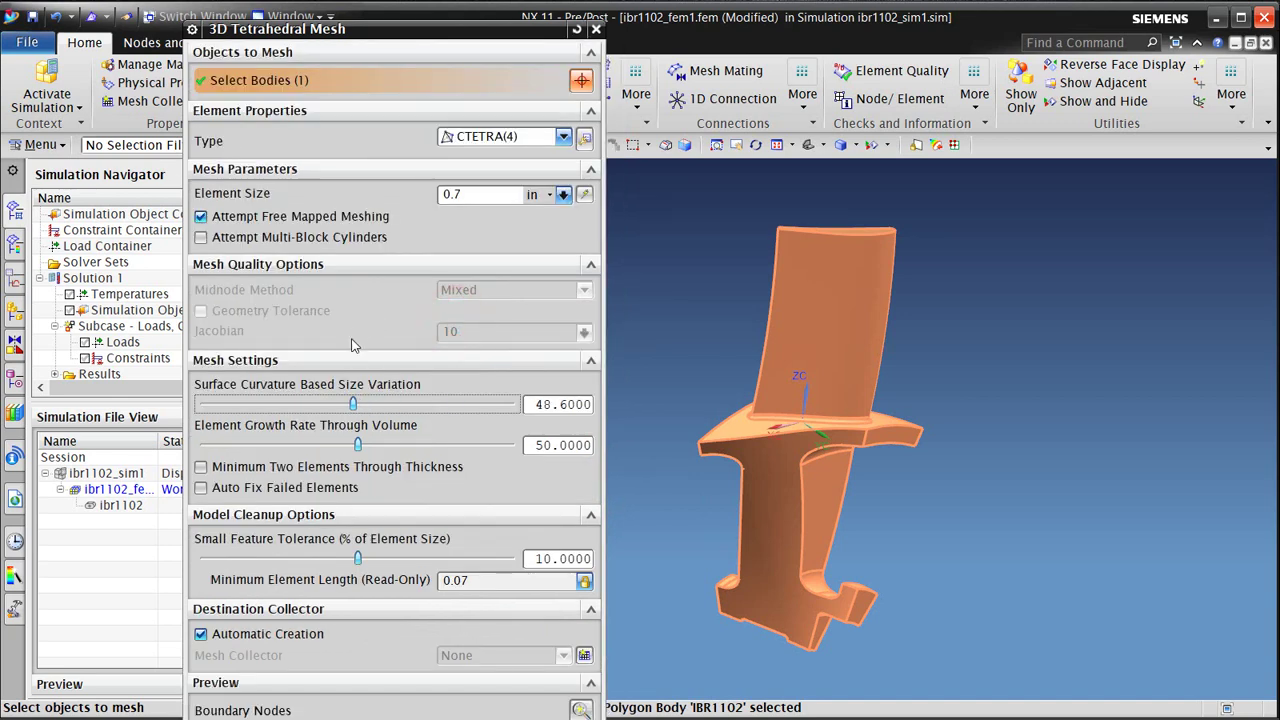
left_click(243, 490)
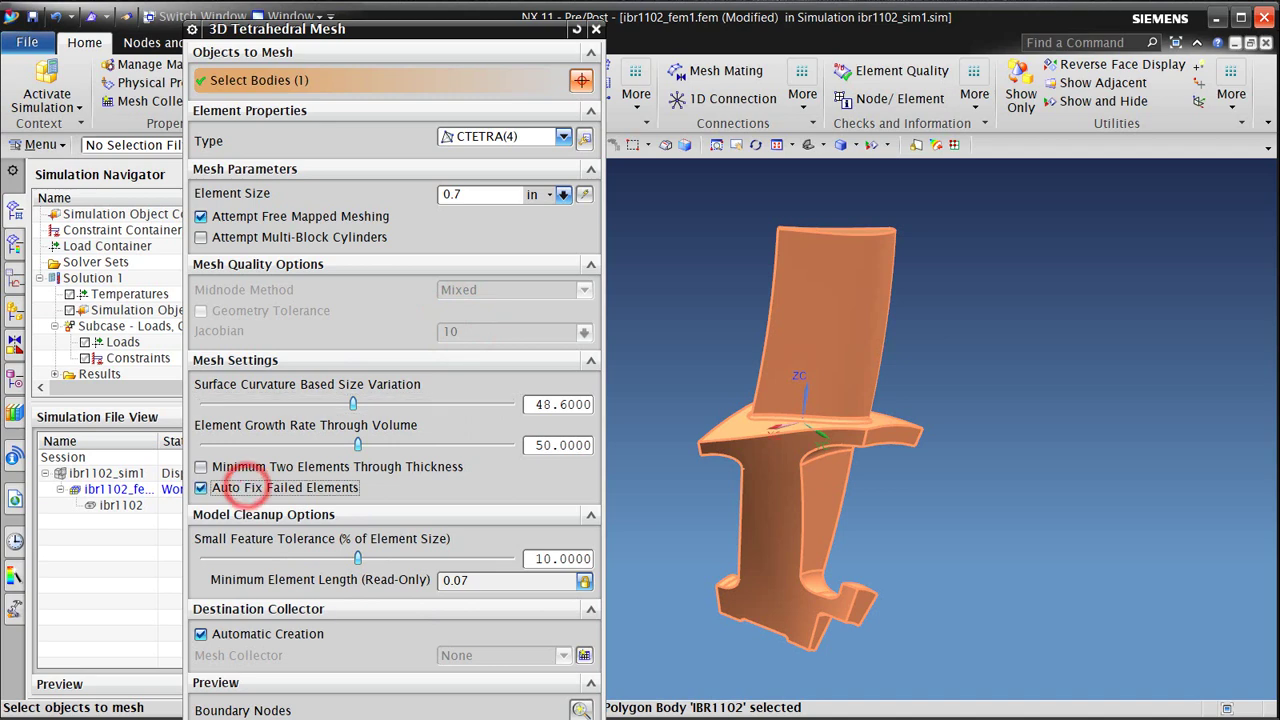
middle_click(545, 467)
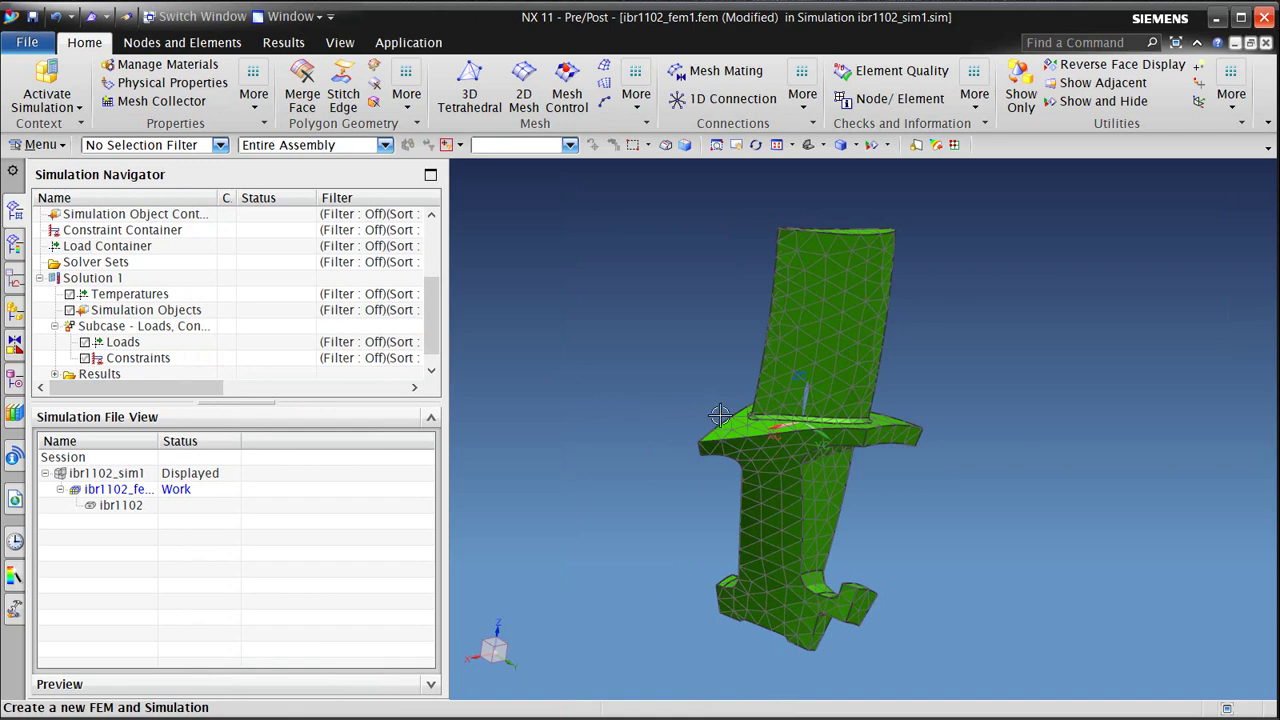
Step: Edit the Solid(1) mesh collector under the FEM's 3D collectors and open its PSOLID1 solid property for modification
middle_click_drag(720, 415, 760, 366)
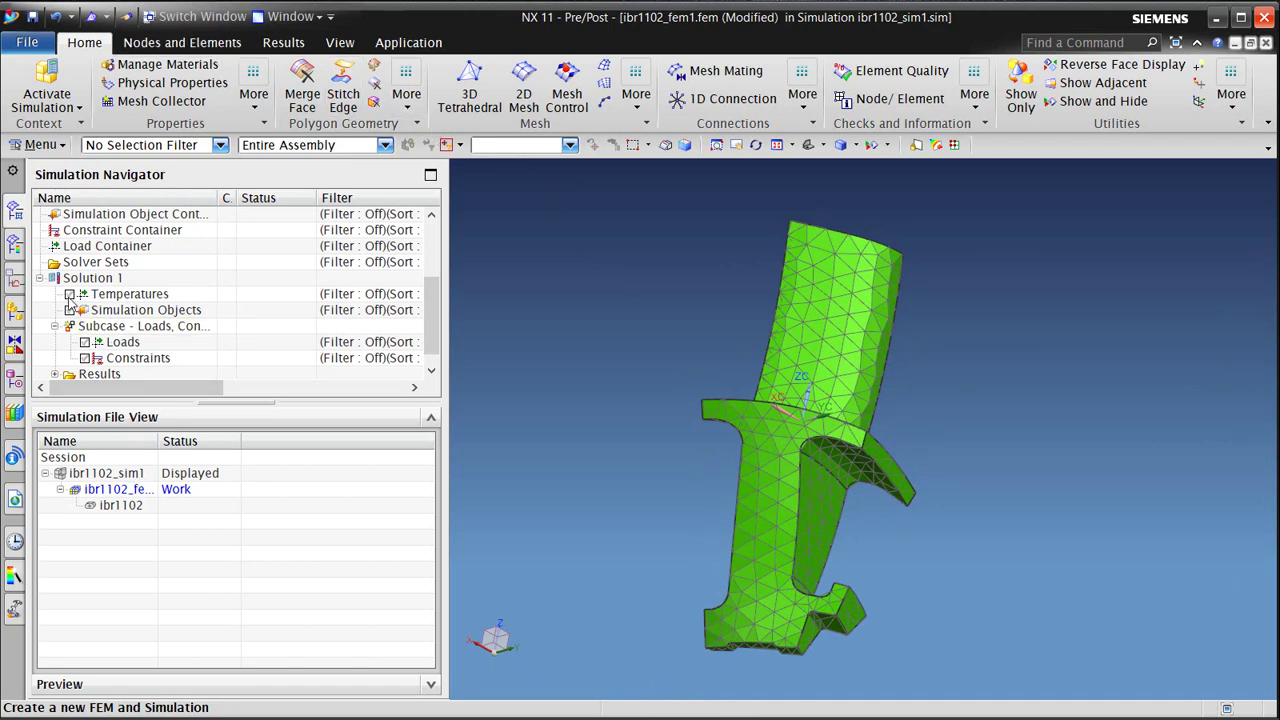
scroll(70, 300, "up", 3)
left_click(39, 230)
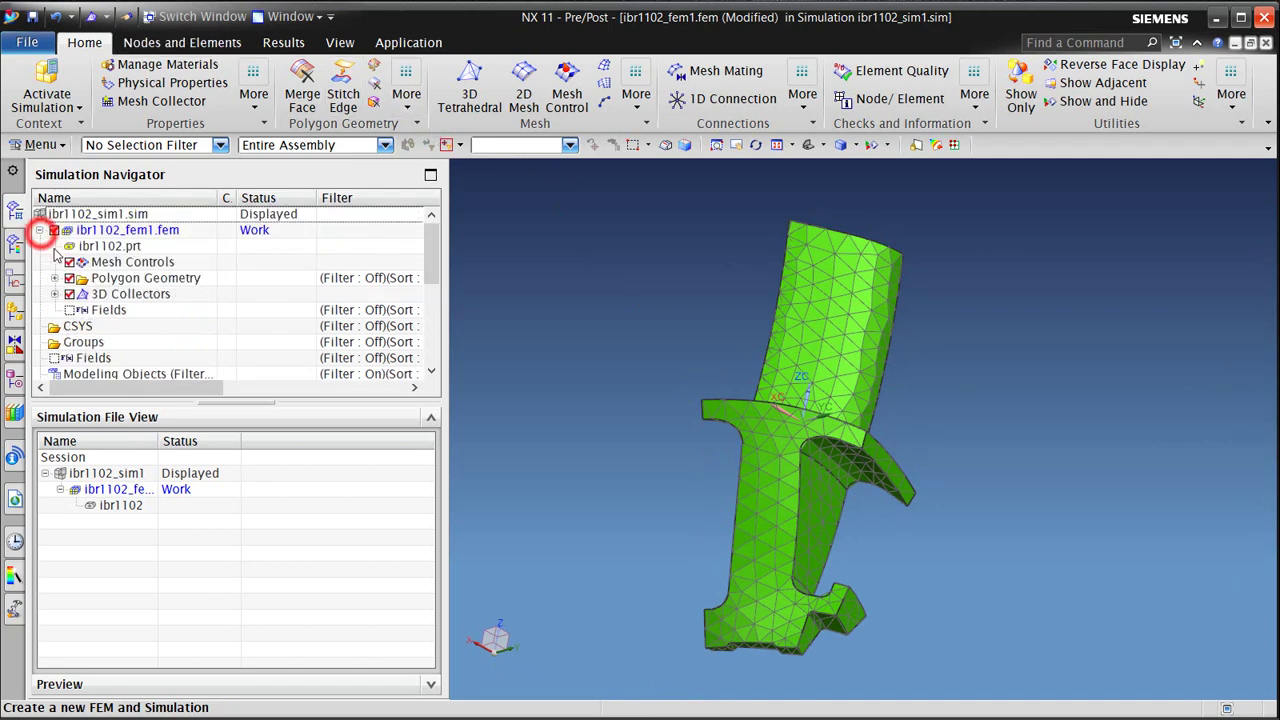
left_click(55, 294)
right_click(124, 311)
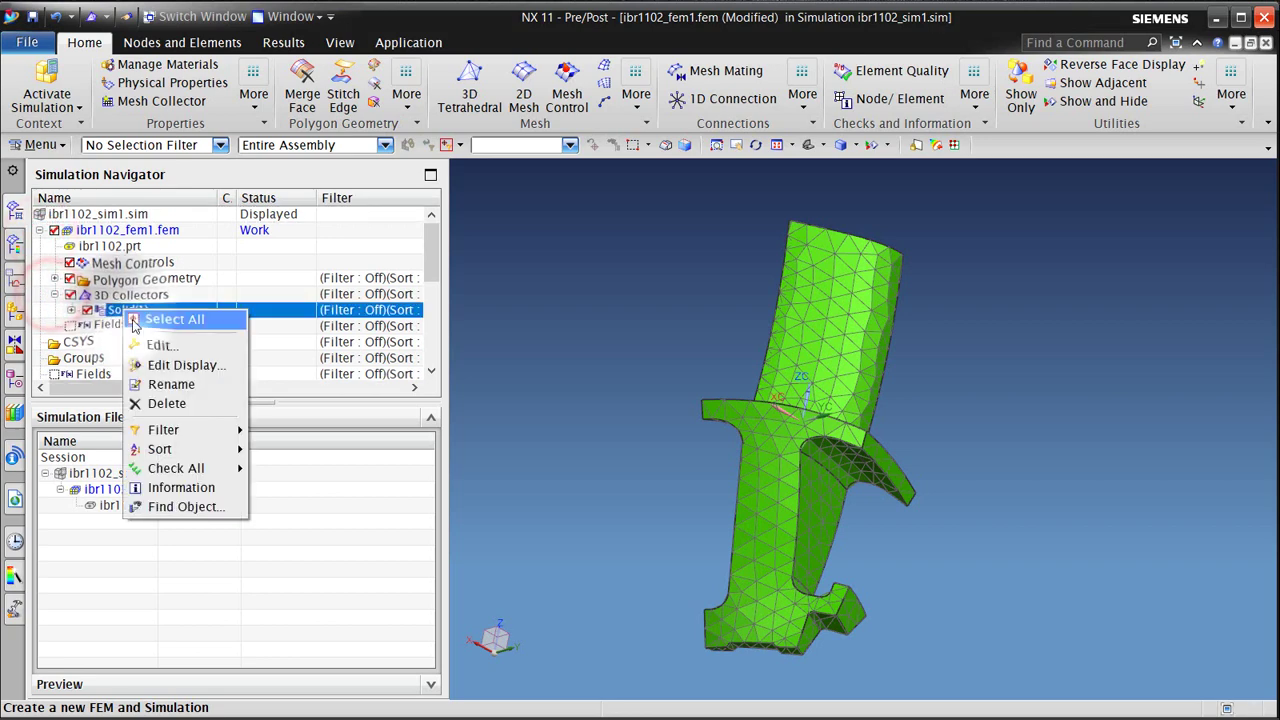
left_click(178, 342)
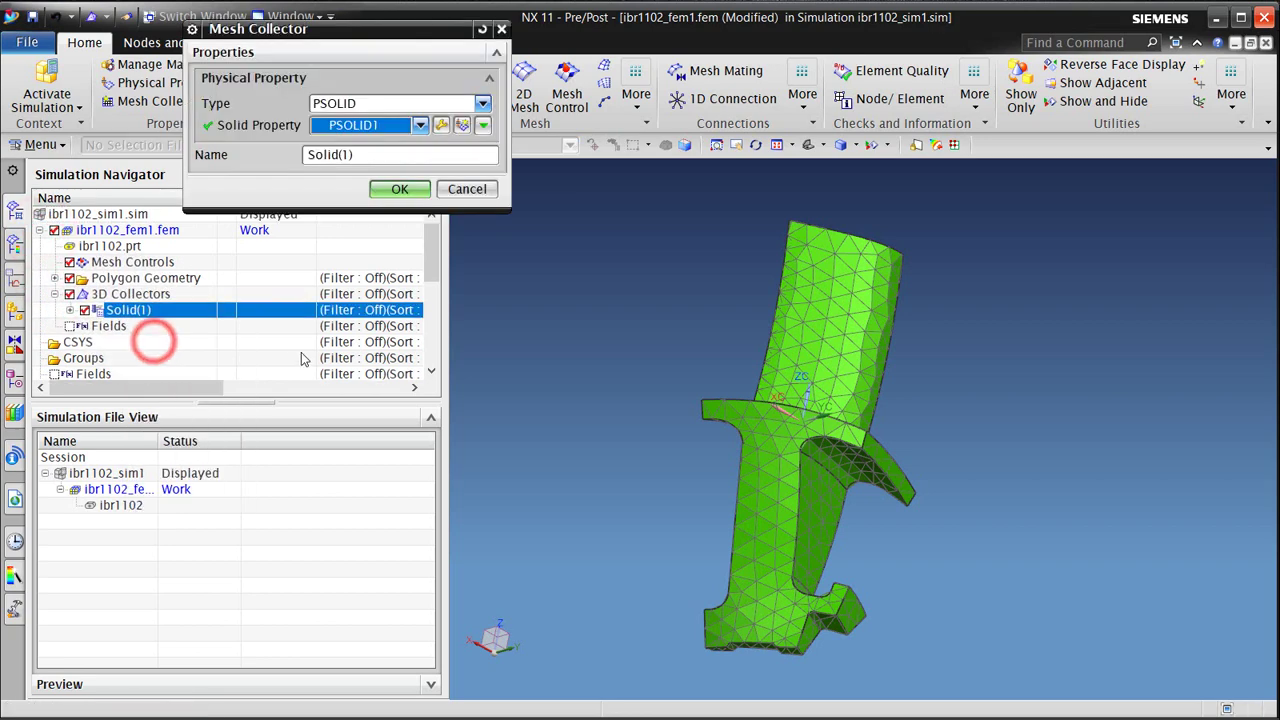
left_click(441, 125)
Step: Assign the library material Waspaloy to the PSOLID1 property and accept the mesh collector changes
left_click(424, 154)
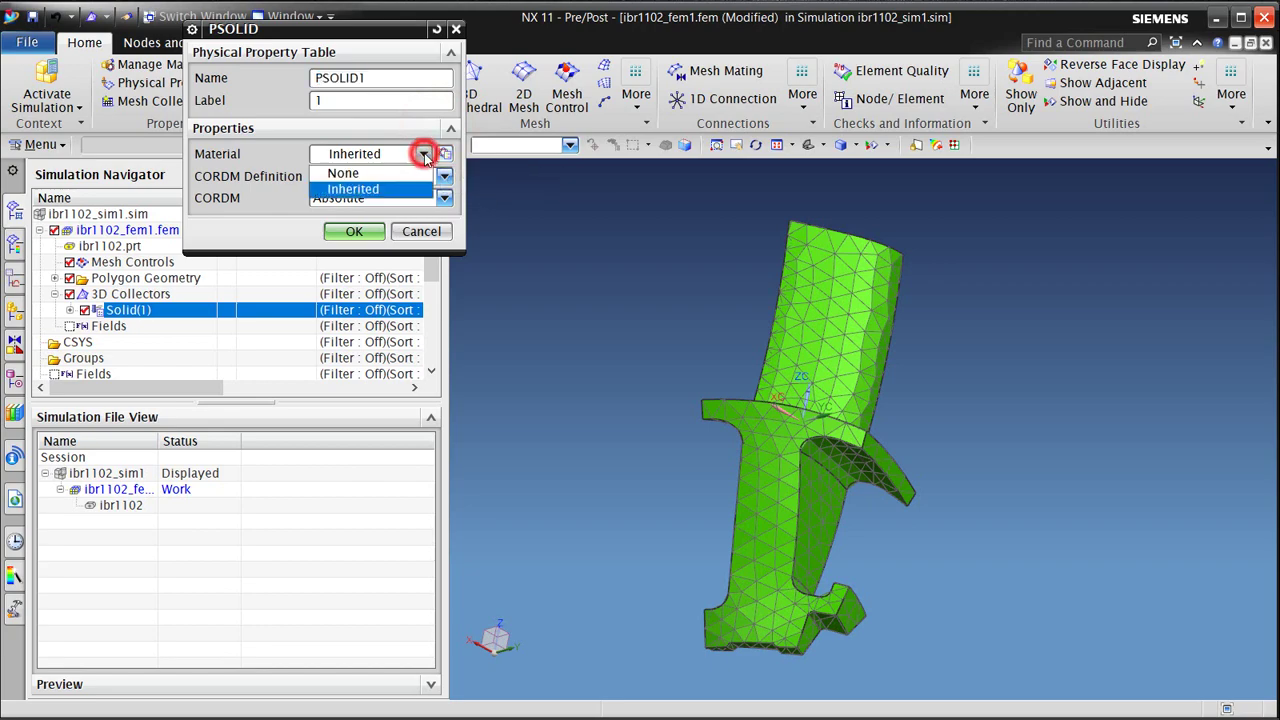
left_click(424, 154)
left_click(445, 153)
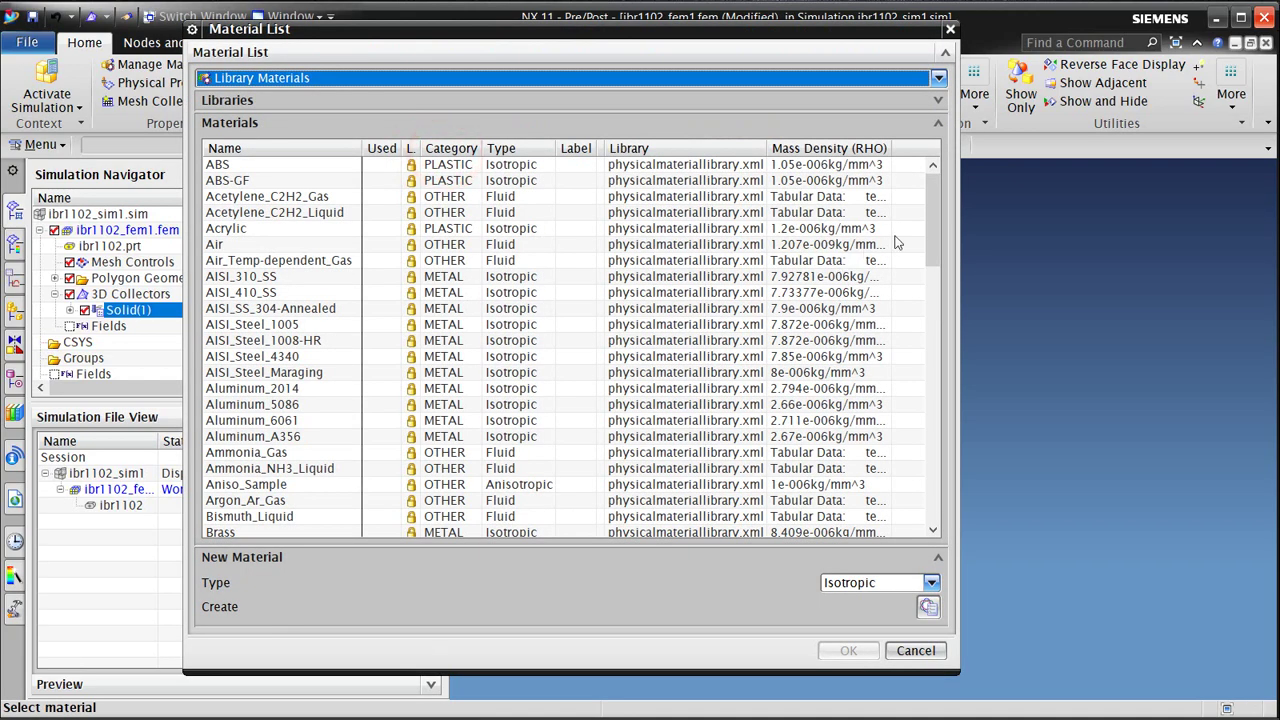
left_click_drag(932, 235, 935, 500)
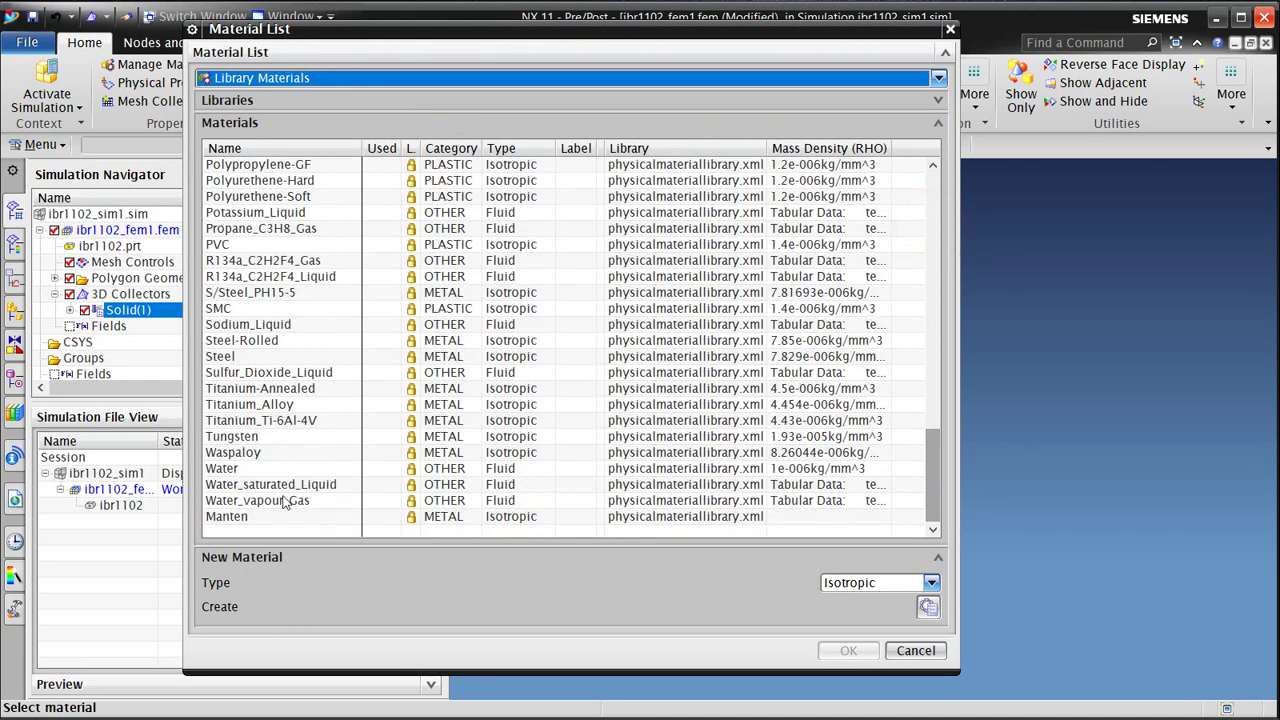
left_click(230, 453)
left_click(848, 648)
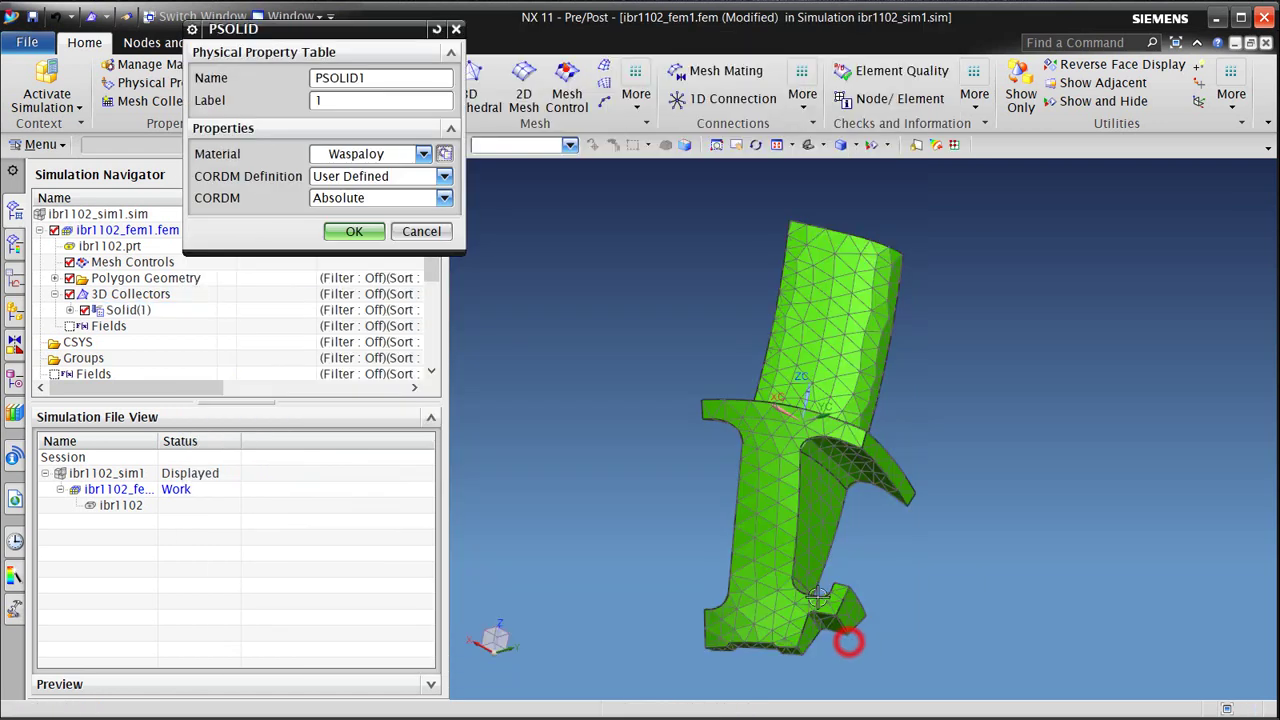
left_click(352, 232)
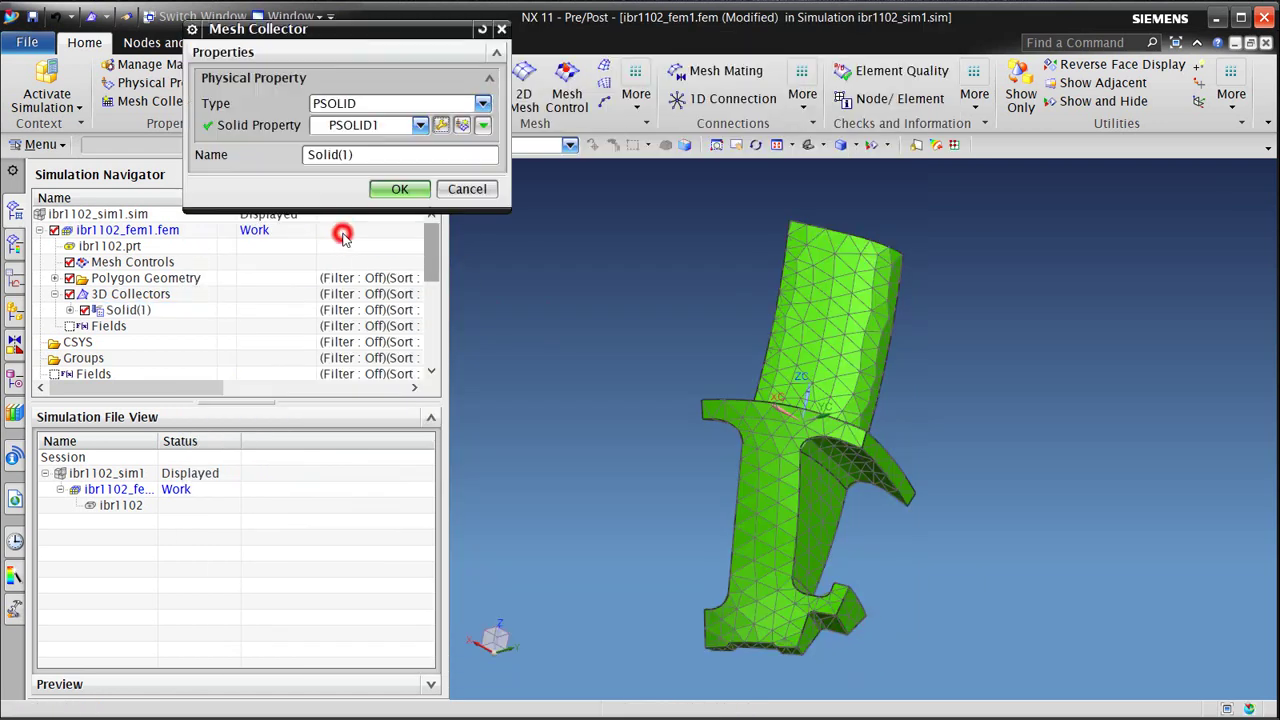
left_click(401, 193)
Step: Return to the ibr1102_sim1 simulation and apply a Fixed Temperature constraint of 500 F to the underside faces of the blade root
double_click(127, 473)
left_click(400, 105)
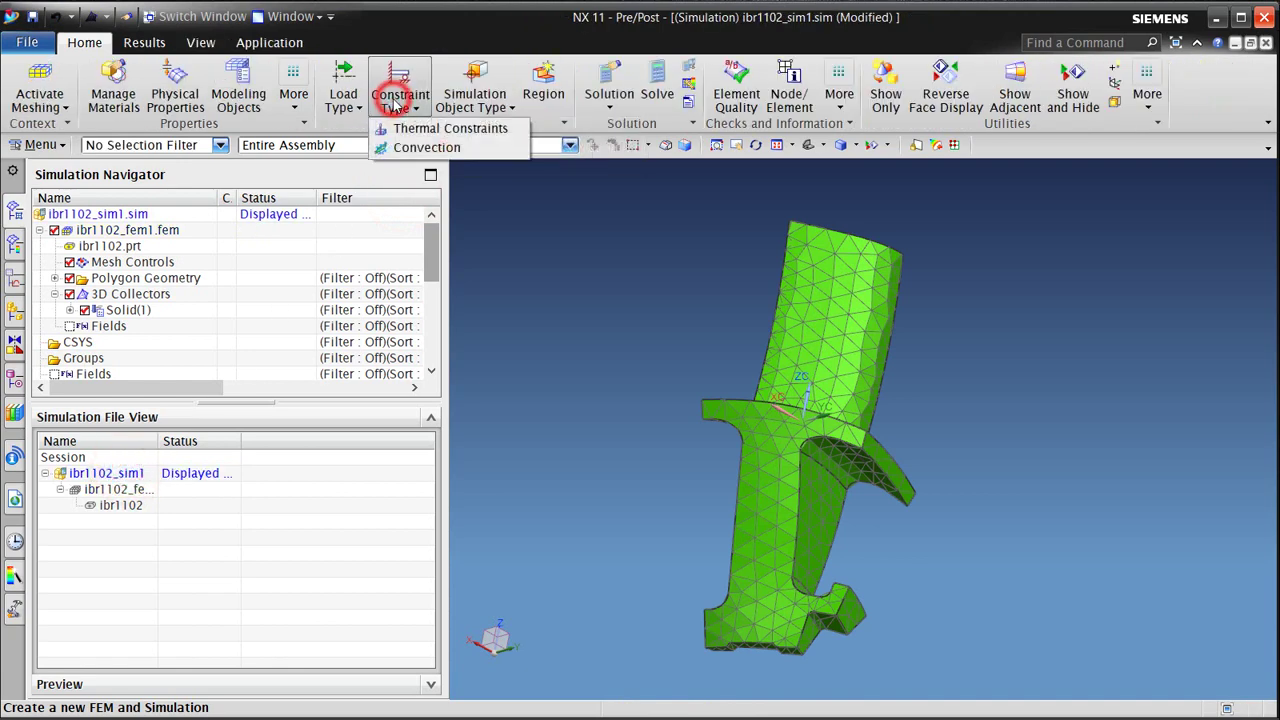
left_click(406, 128)
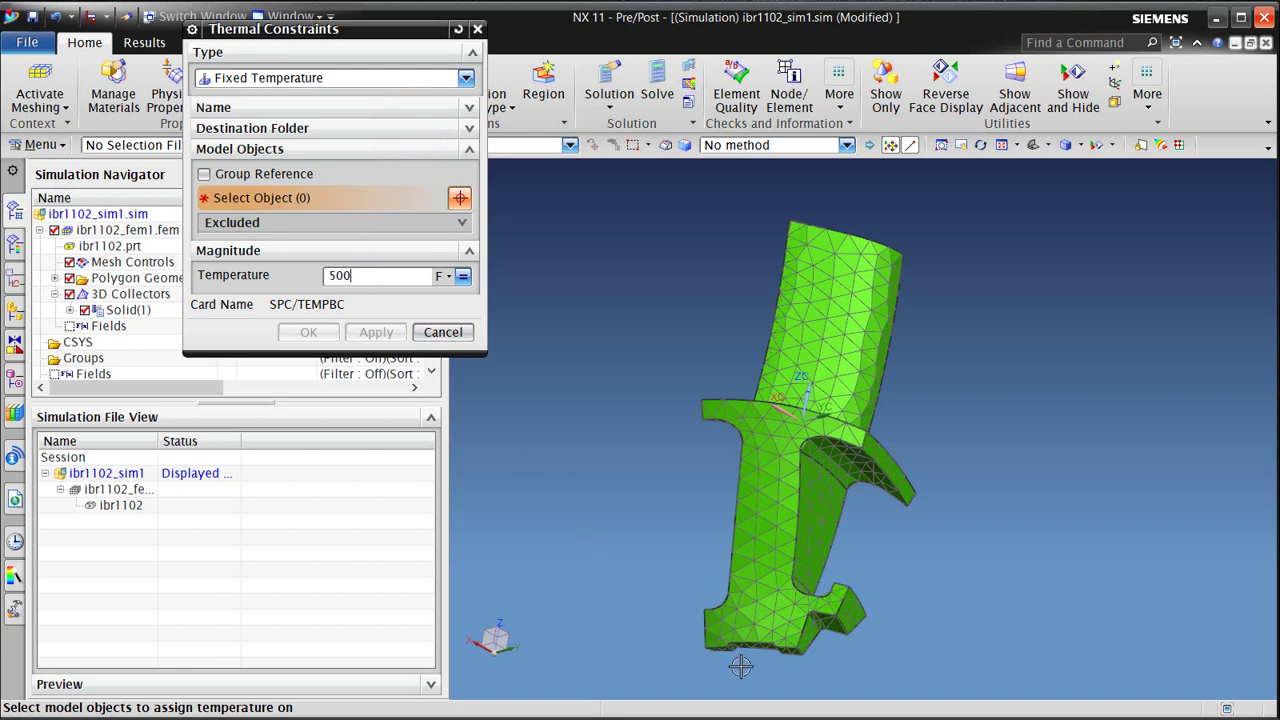
middle_click_drag(741, 665, 733, 640)
scroll(733, 640, "up", 5)
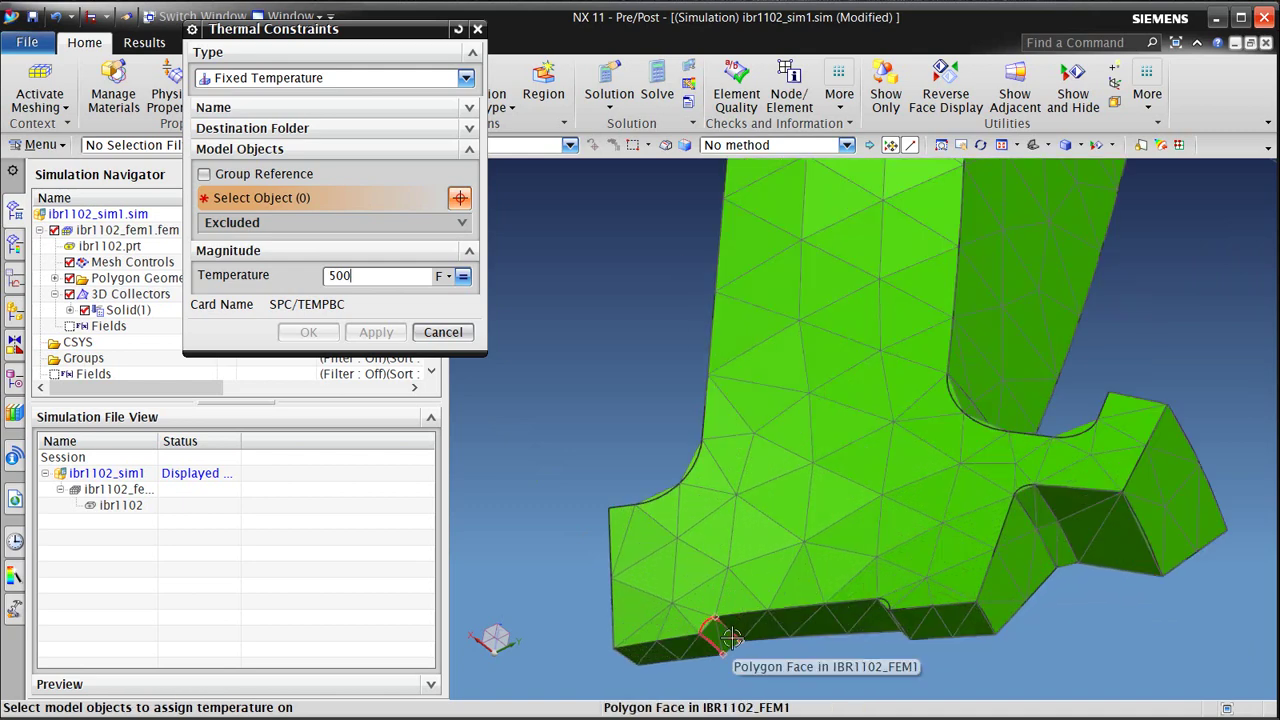
left_click(732, 637)
left_click(766, 621)
left_click(900, 625)
left_click(920, 632)
left_click(686, 651)
middle_click_drag(686, 651, 648, 458)
left_click(376, 334)
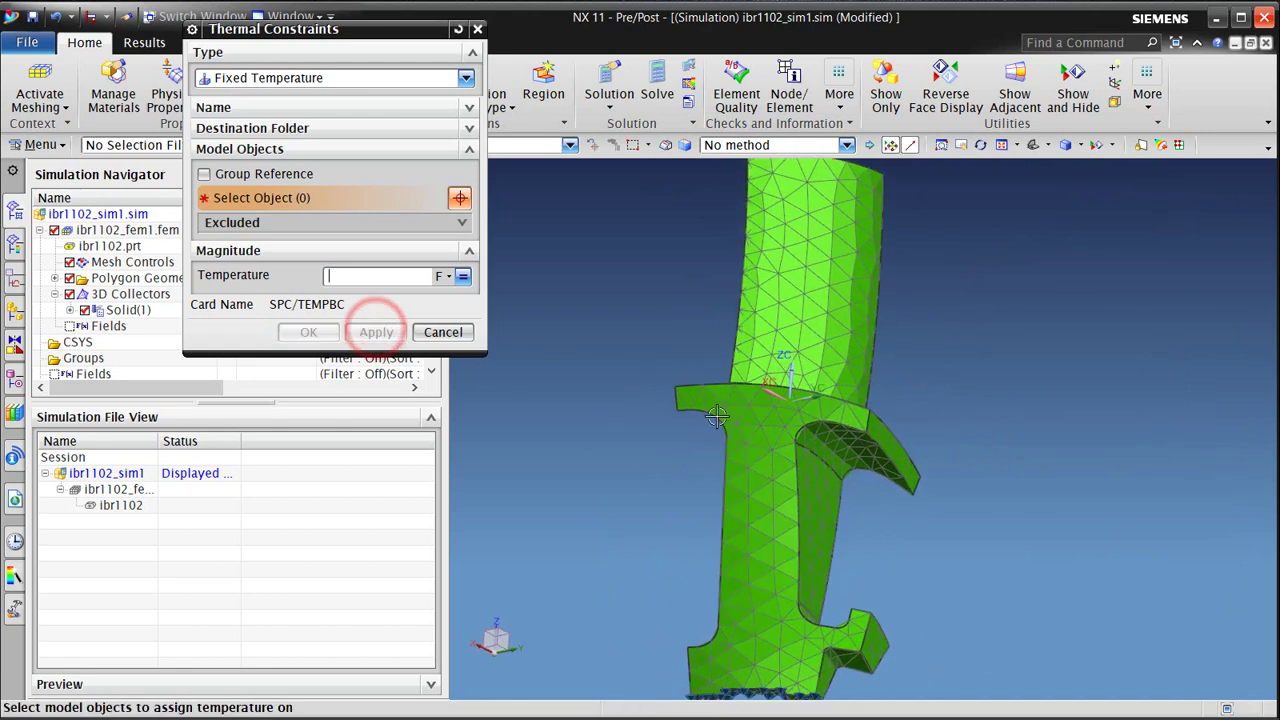
Step: Add a second Fixed Temperature constraint of 1000 F on the blade's tip face and finish the thermal constraints
mouse_move(585, 415)
middle_mouse_down()
mouse_move(610, 410)
mouse_move(601, 402)
middle_mouse_up()
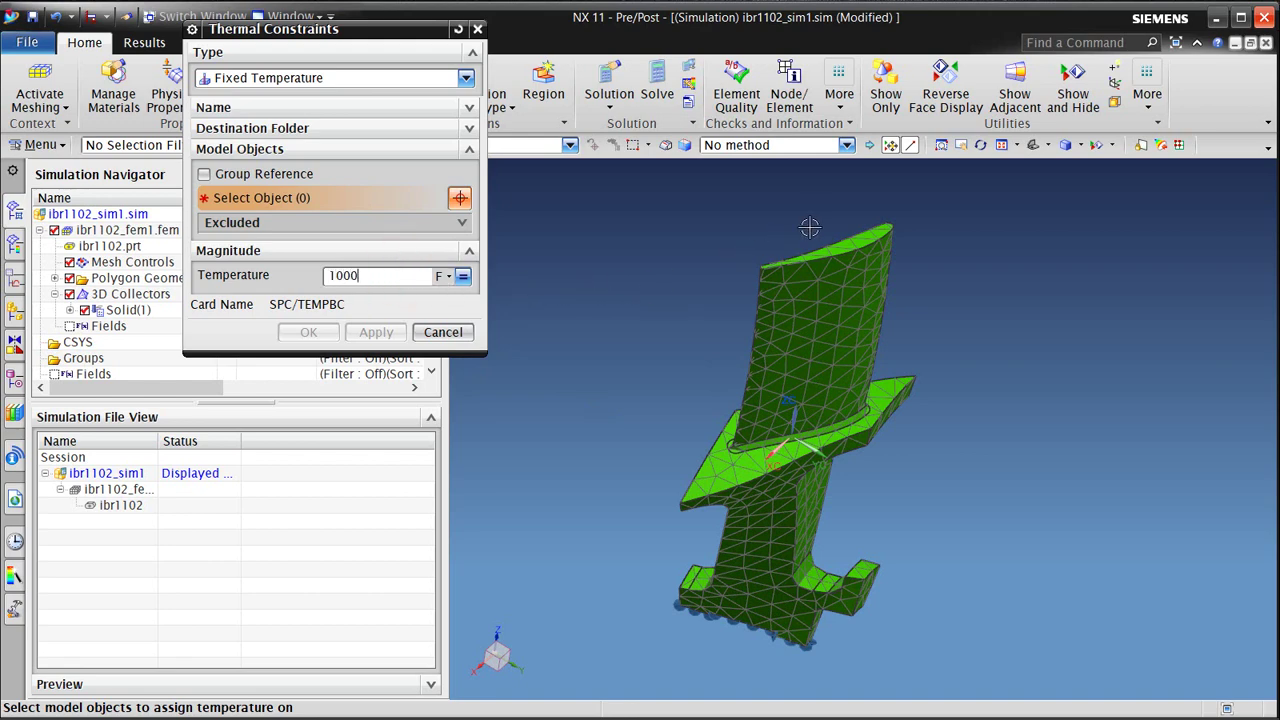
left_click(855, 244)
middle_click_drag(700, 327, 501, 323)
left_click(309, 333)
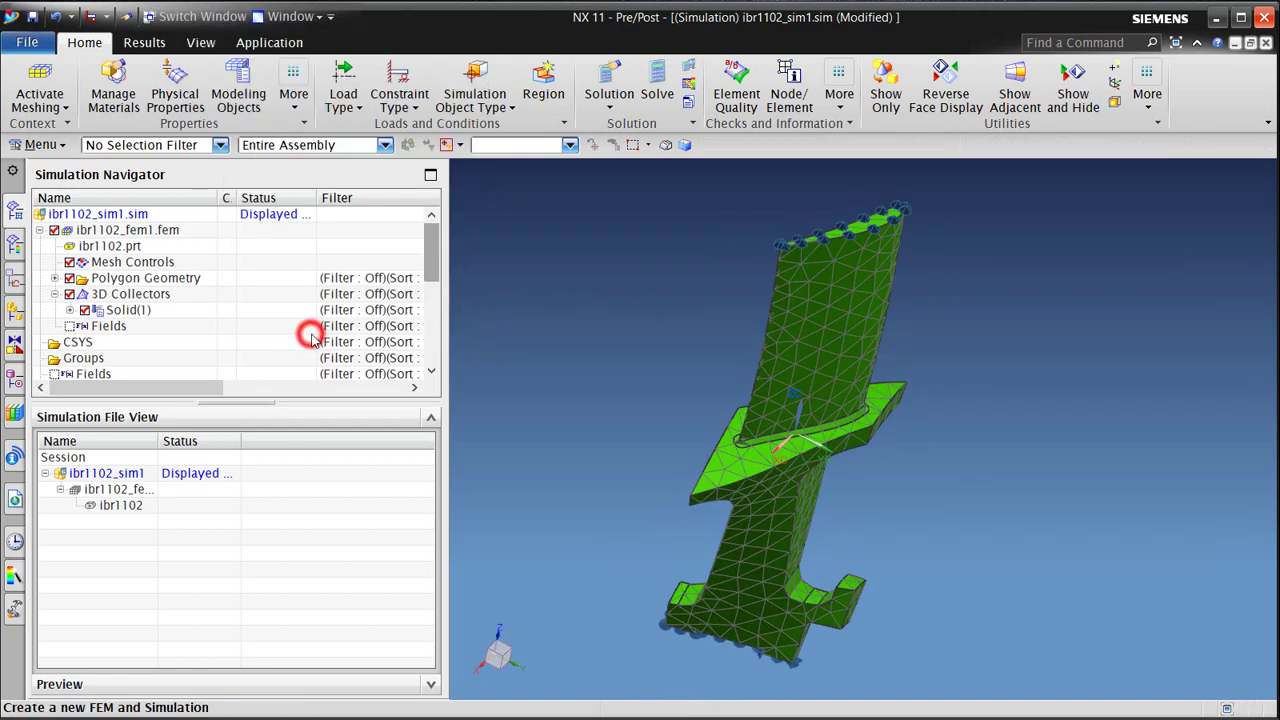
Step: Submit Solution 1 for solving with the model setup check enabled
scroll(152, 347, "down", 5)
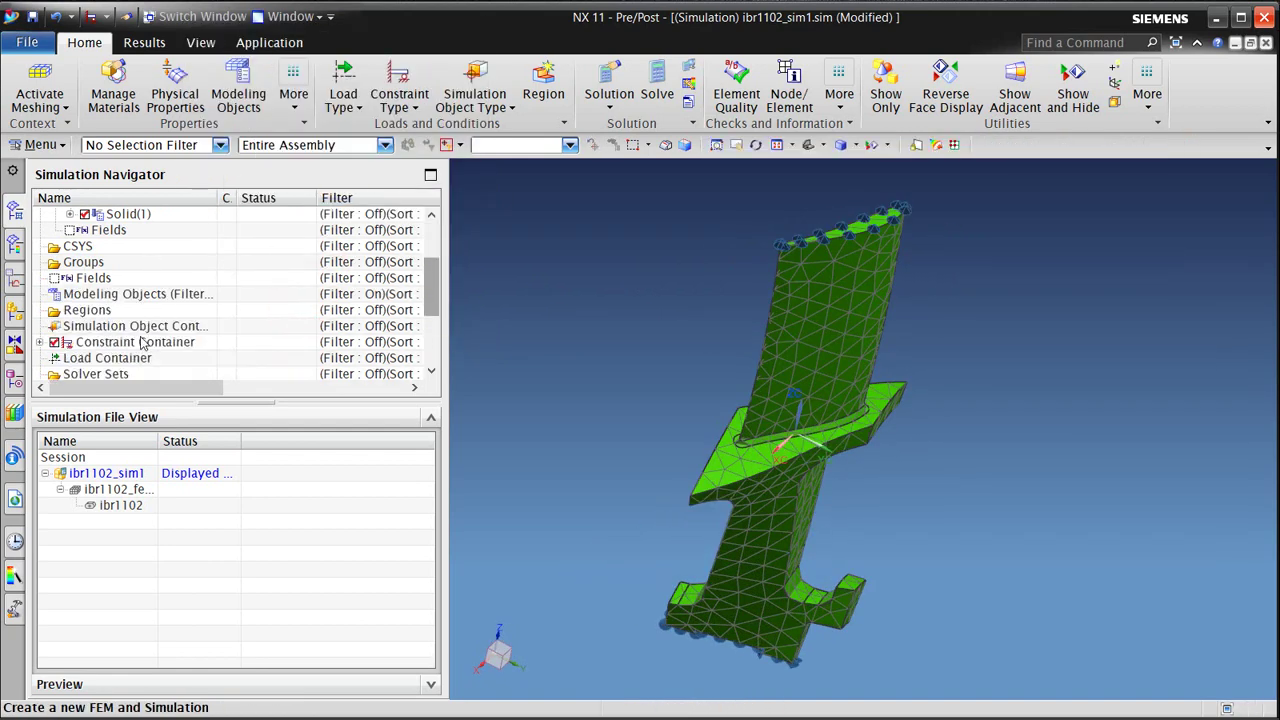
right_click(90, 247)
right_click(84, 264)
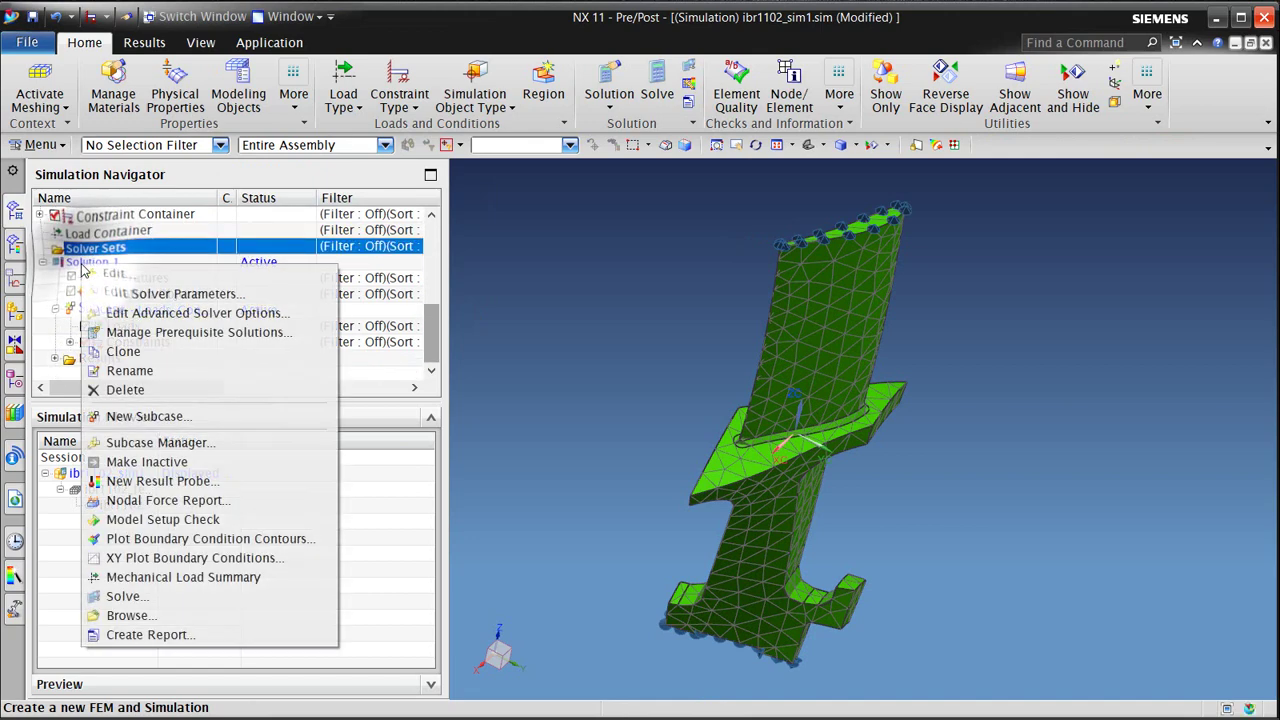
left_click(153, 596)
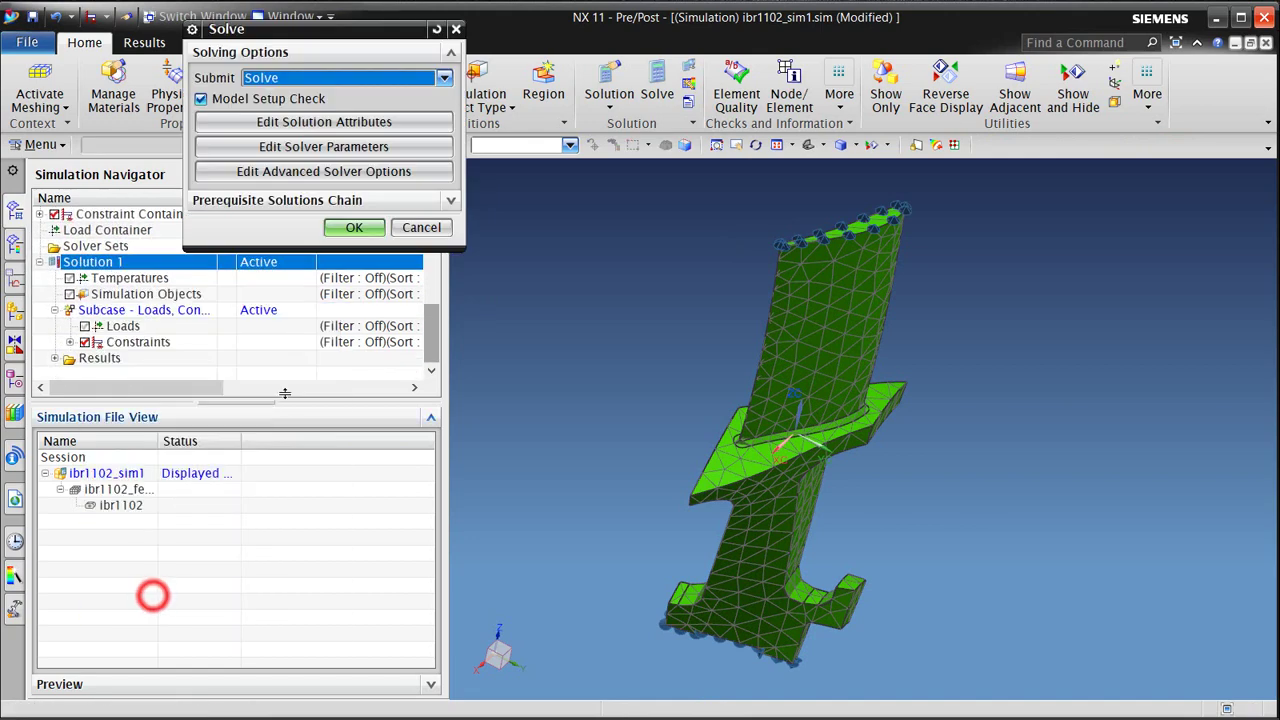
middle_click(300, 121)
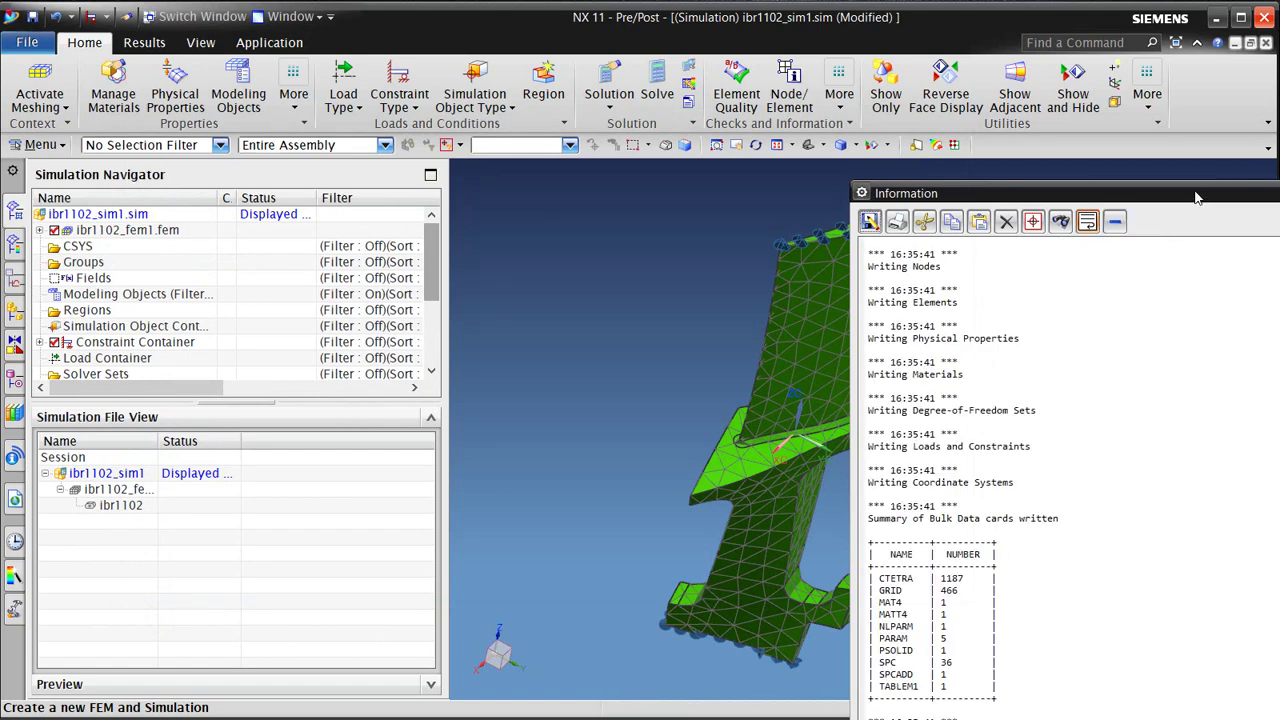
Step: Close the solver's information window and dismiss the Analysis Job Monitor
left_click_drag(1196, 197, 652, 121)
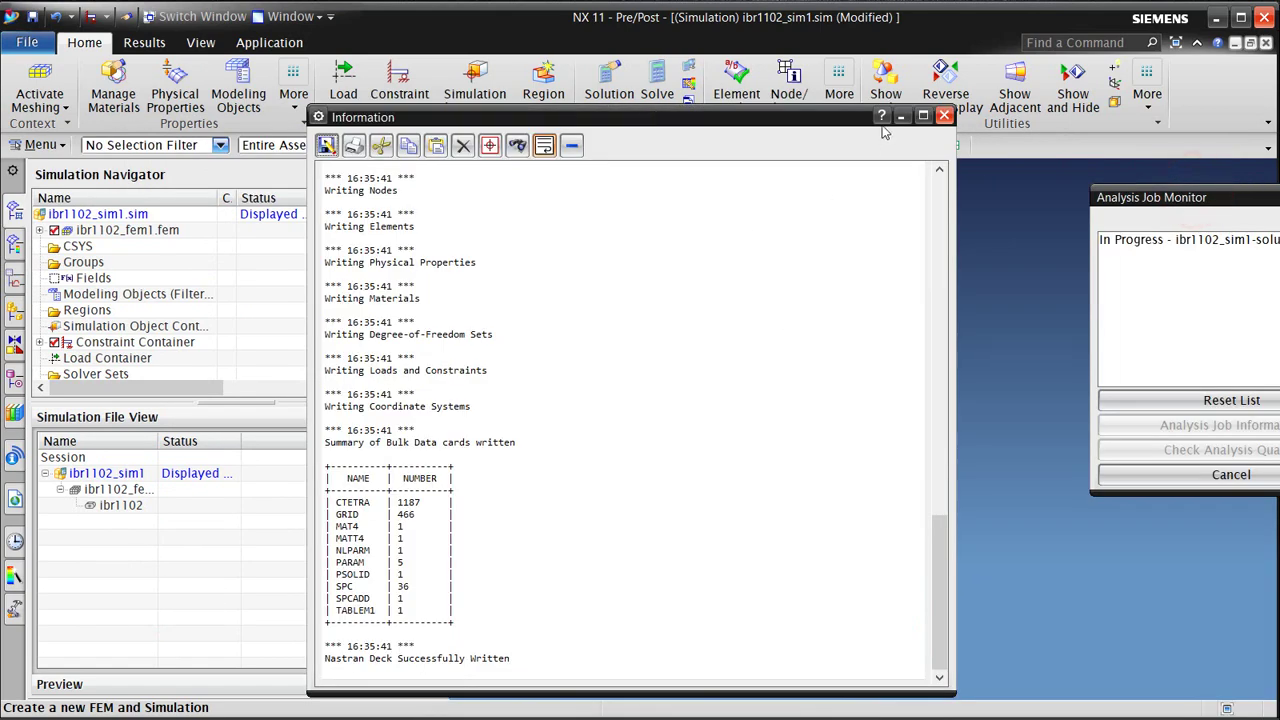
left_click(944, 116)
left_click_drag(1190, 195, 590, 177)
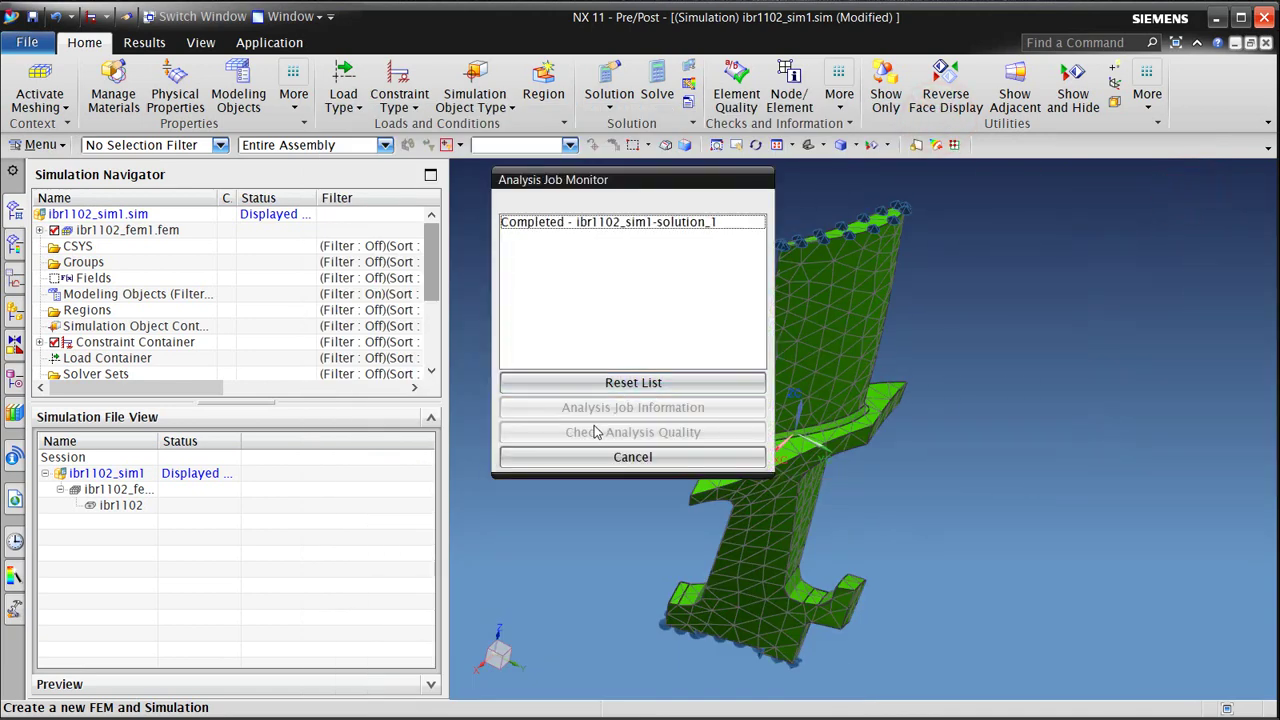
left_click(598, 457)
Step: Open the thermal results of Solution 1 and plot the scalar nodal temperature on the blade
scroll(170, 362, "down", 3)
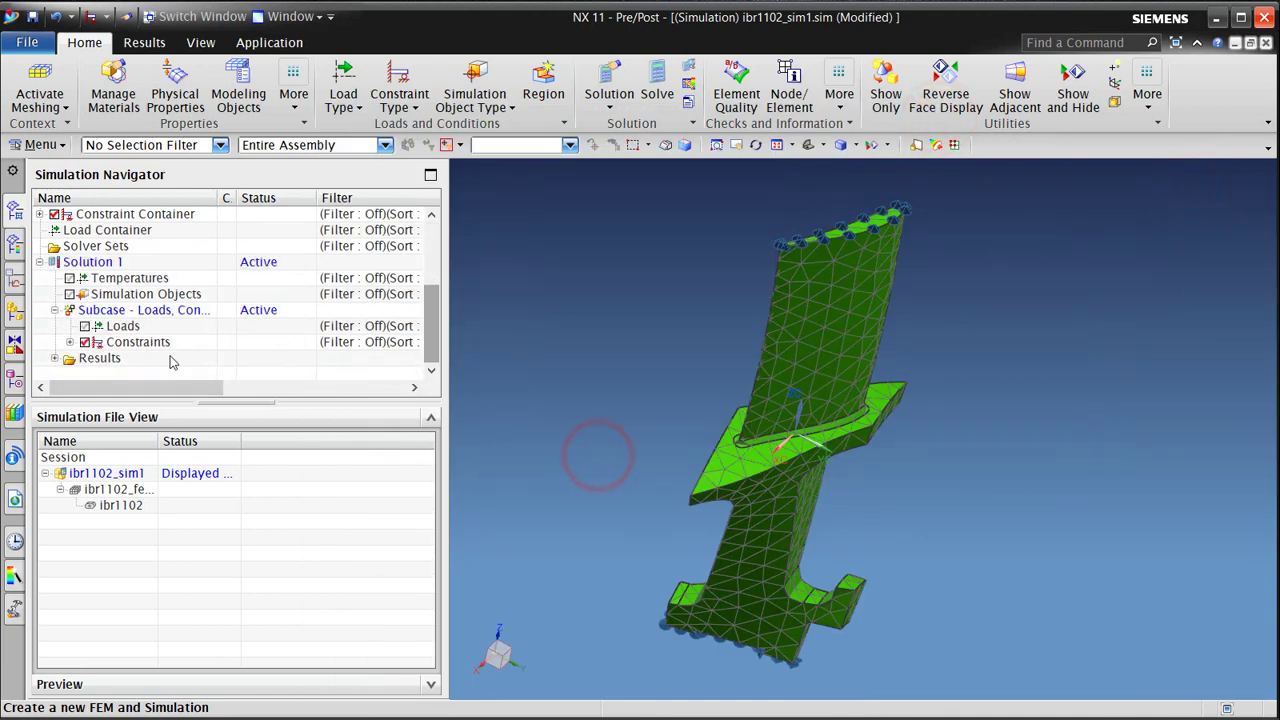
left_click(55, 358)
double_click(95, 358)
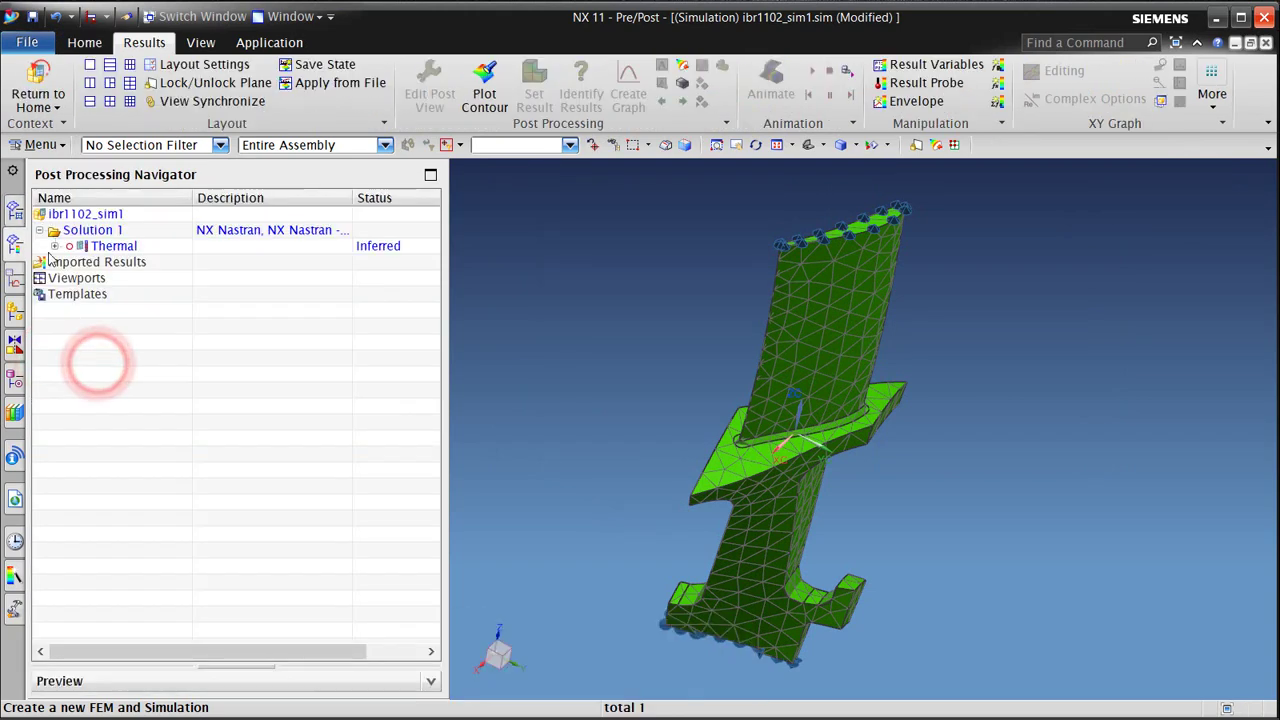
left_click(54, 246)
left_click(118, 262)
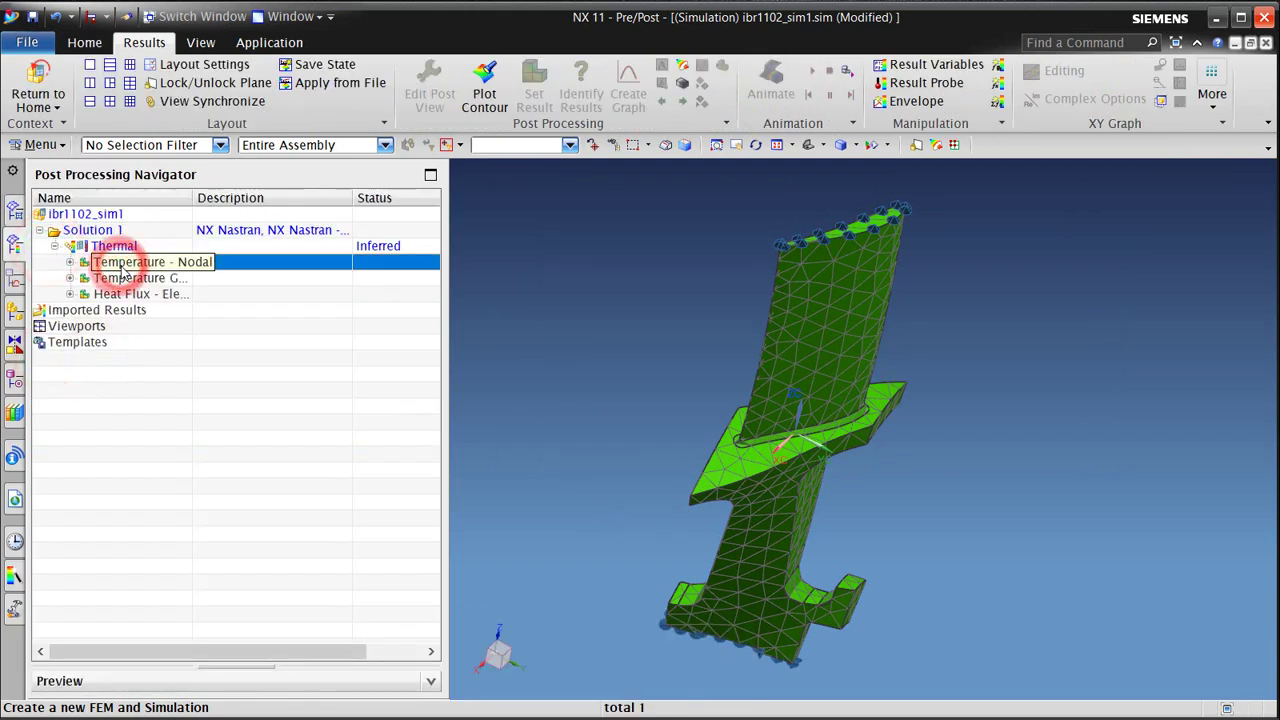
left_click(69, 262)
double_click(113, 278)
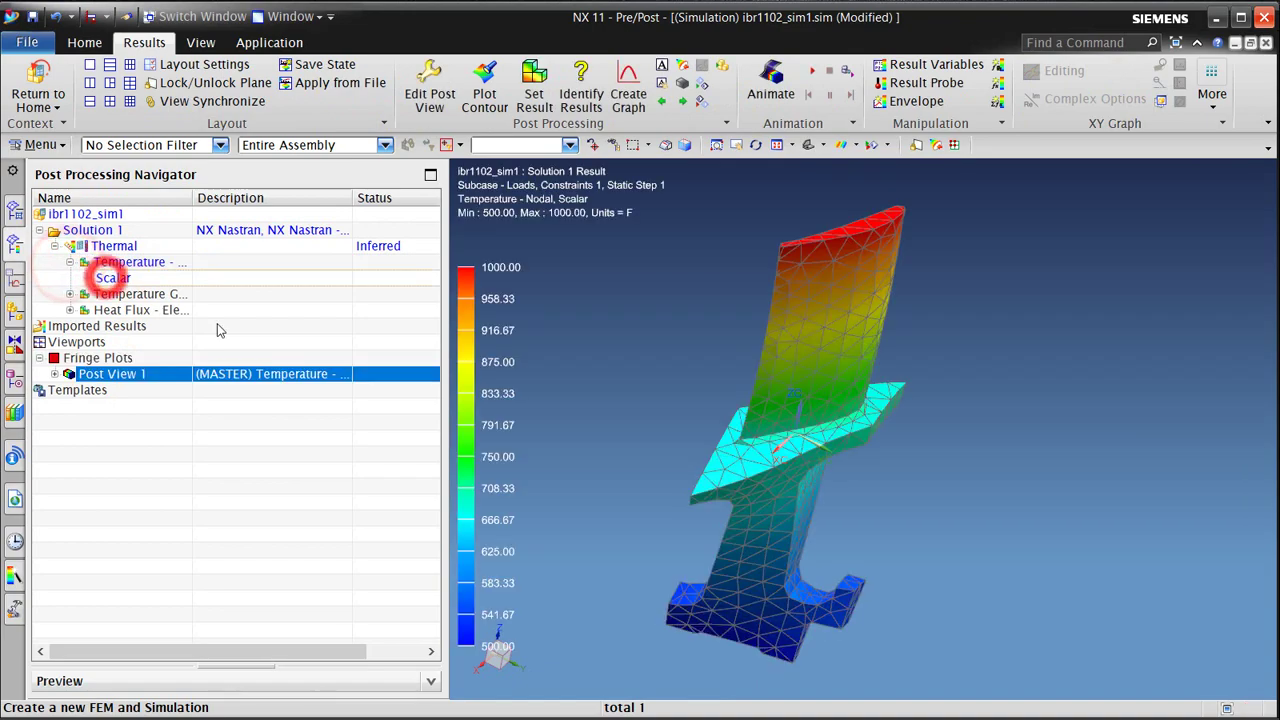
mouse_move(741, 459)
middle_mouse_down()
mouse_move(788, 452)
mouse_move(748, 452)
middle_mouse_up()
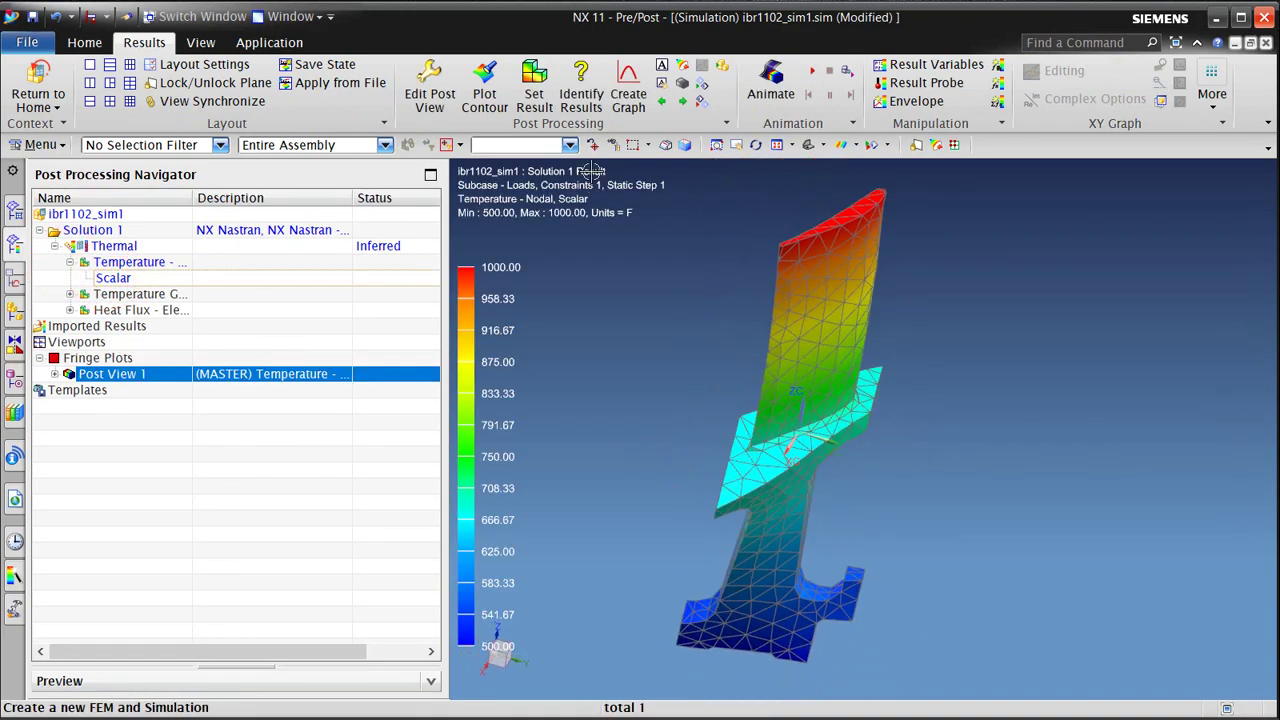
Step: Identify the nodal temperature results for the whole blade mesh, using the Mesh pick method
left_click(581, 86)
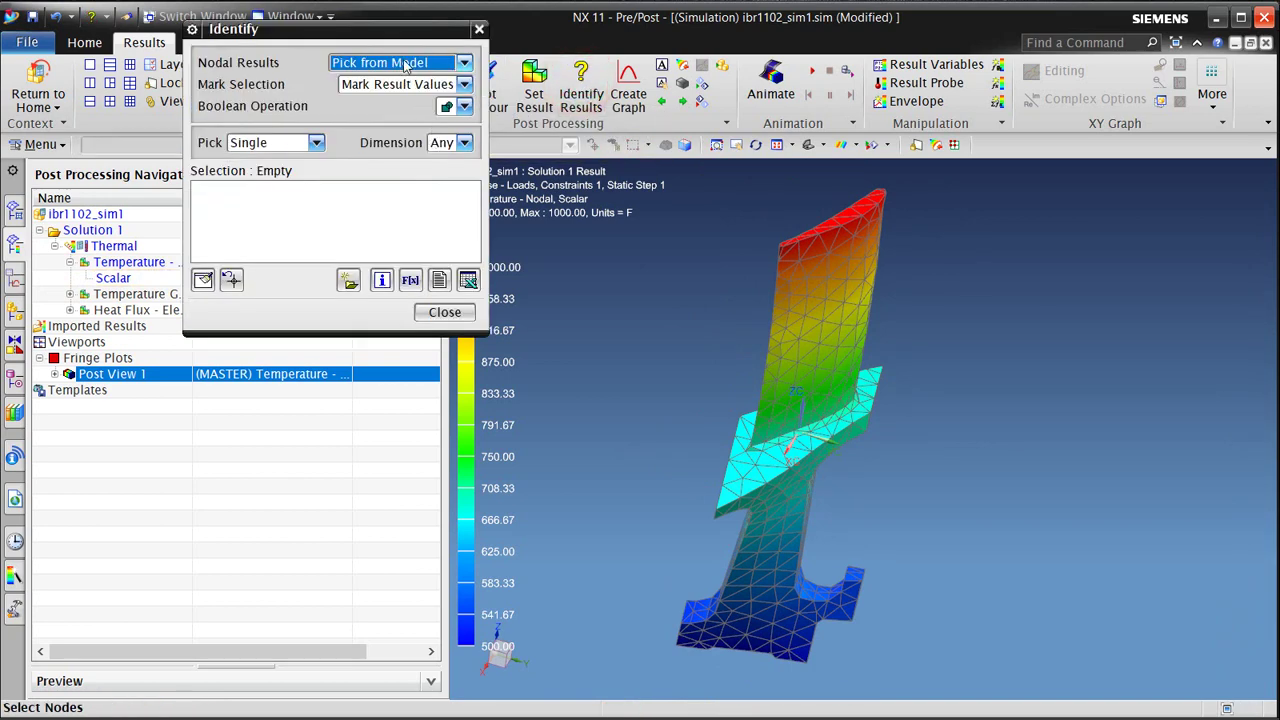
left_click(316, 142)
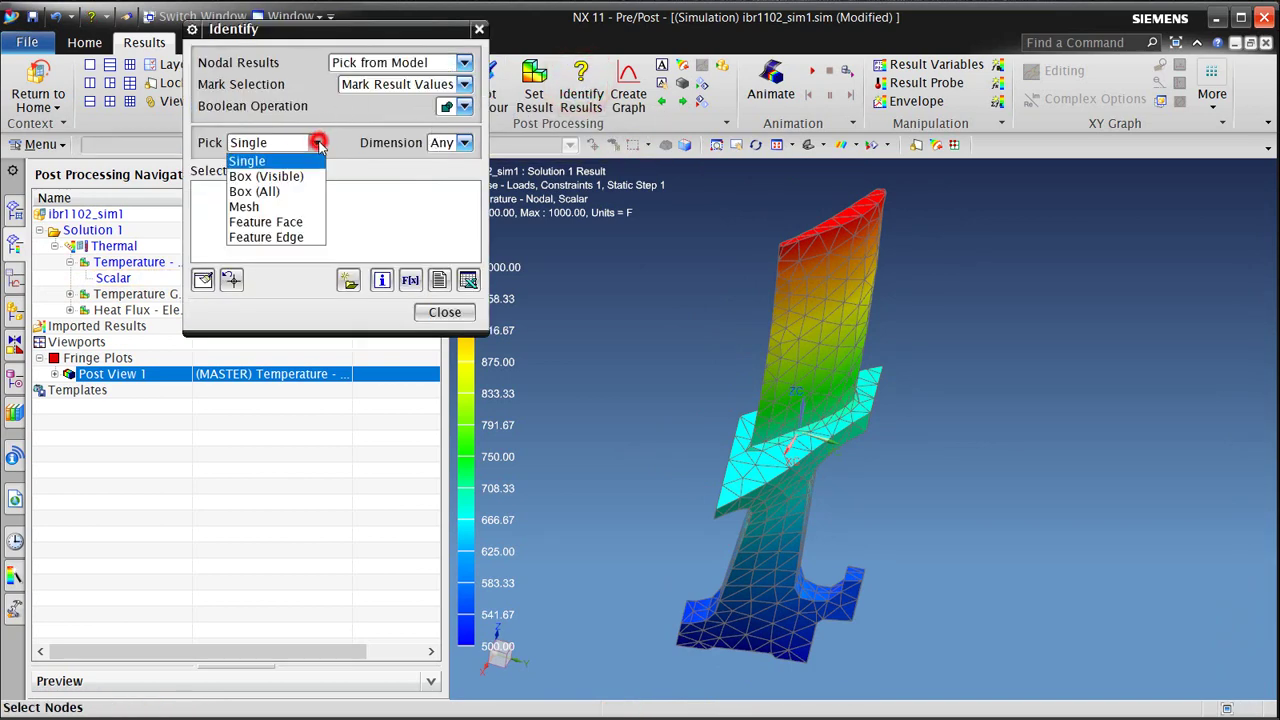
left_click(276, 208)
left_click(802, 372)
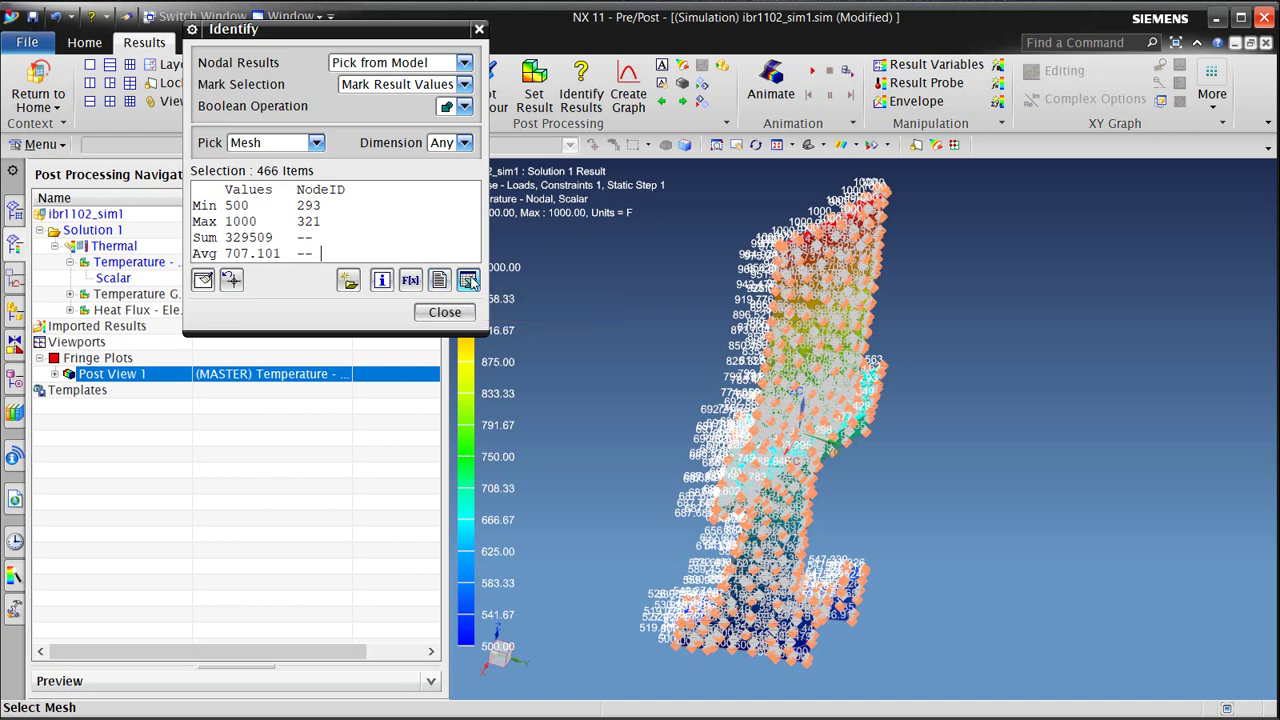
Step: Export the identified X, Y, Z coordinates and scalar temperatures with column headers to a CSV file named temps in the mapping folder
left_click(439, 280)
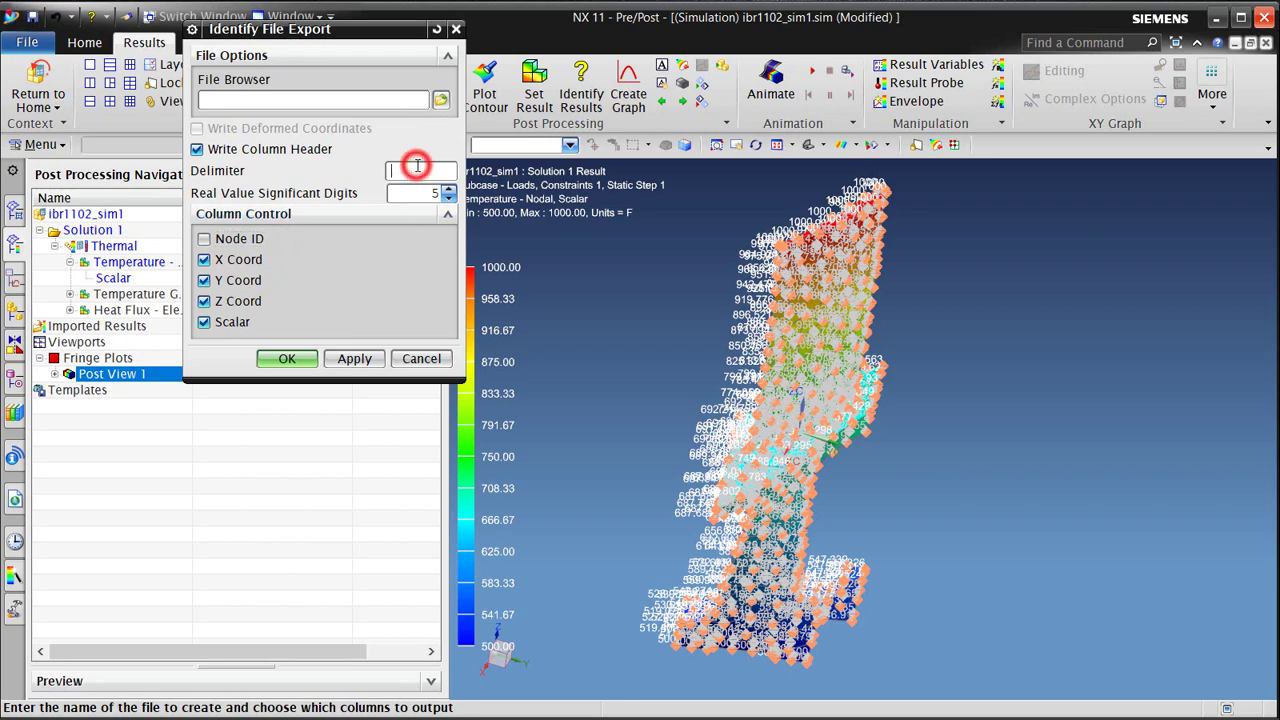
left_click(441, 101)
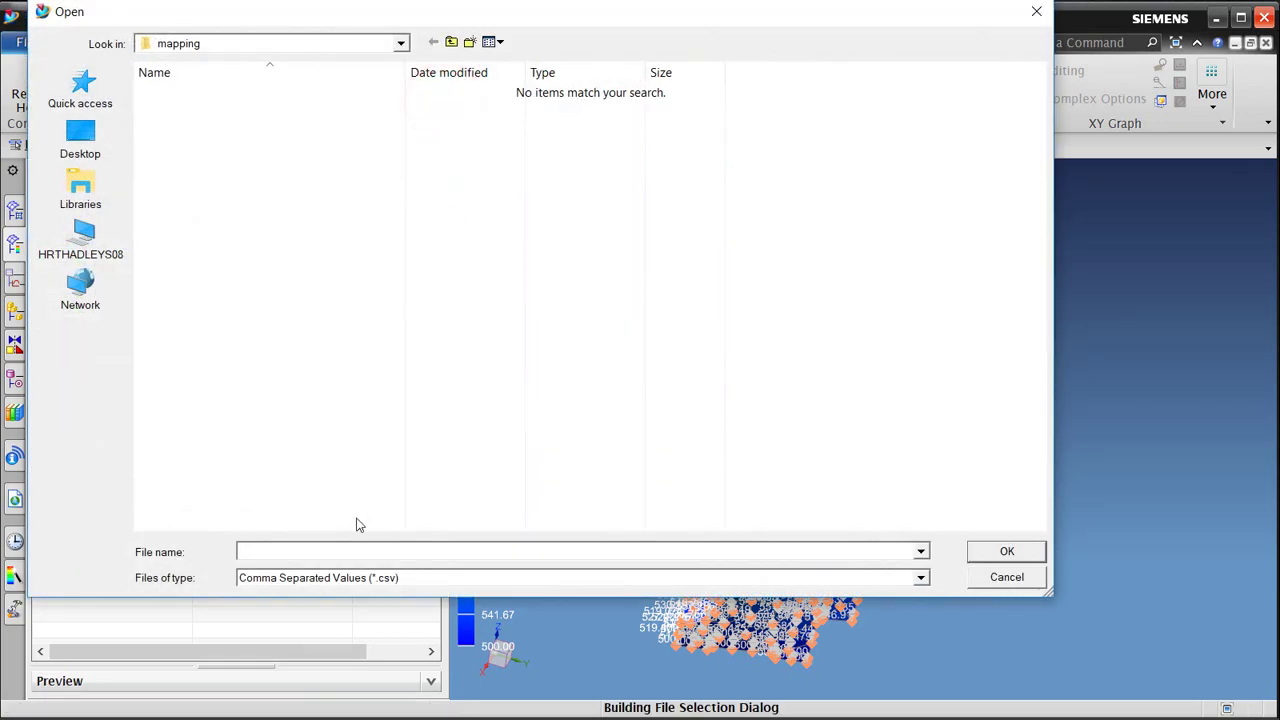
type("temps")
left_click(1003, 551)
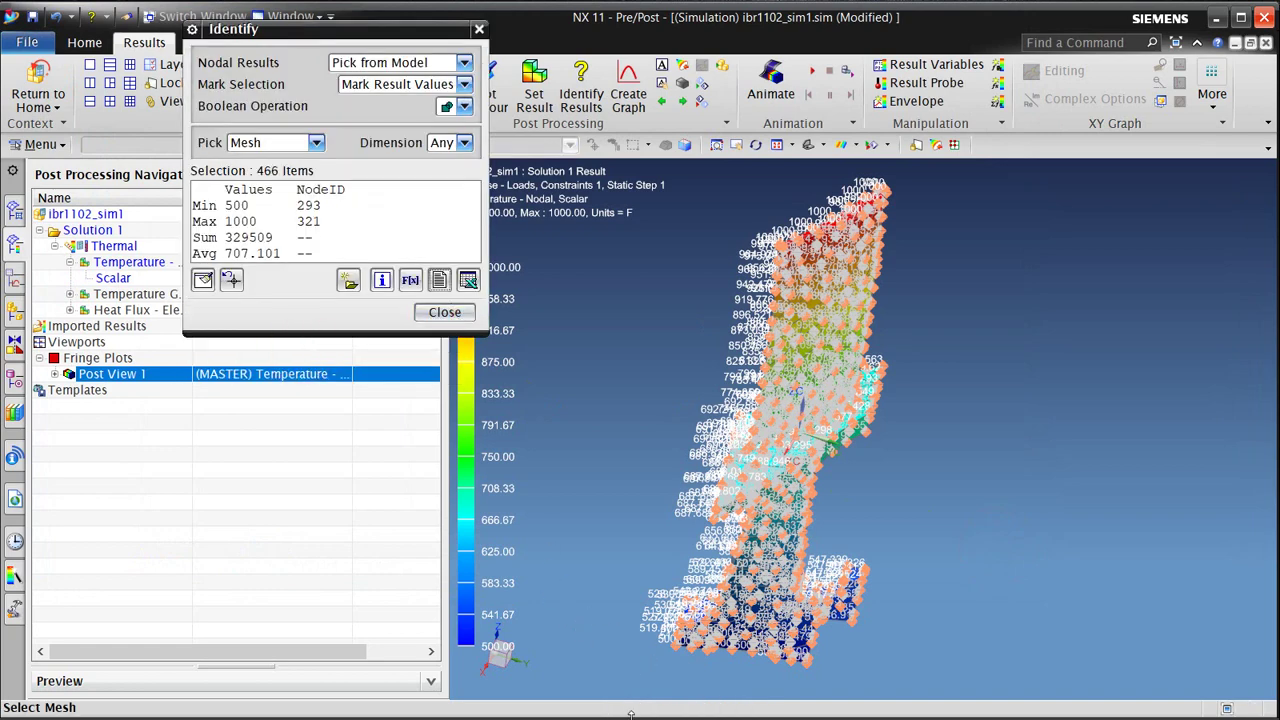
left_click(423, 312)
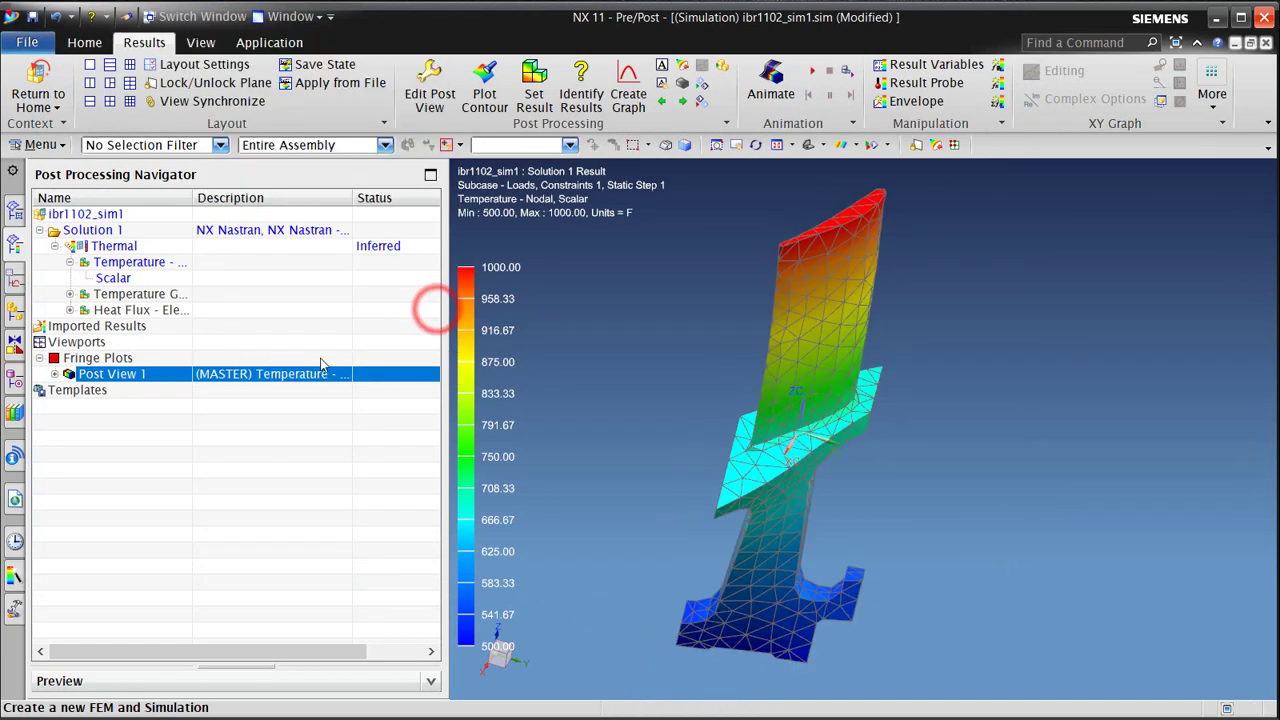
Step: Leave the results display, return to the simulation model and save the work
left_click(40, 90)
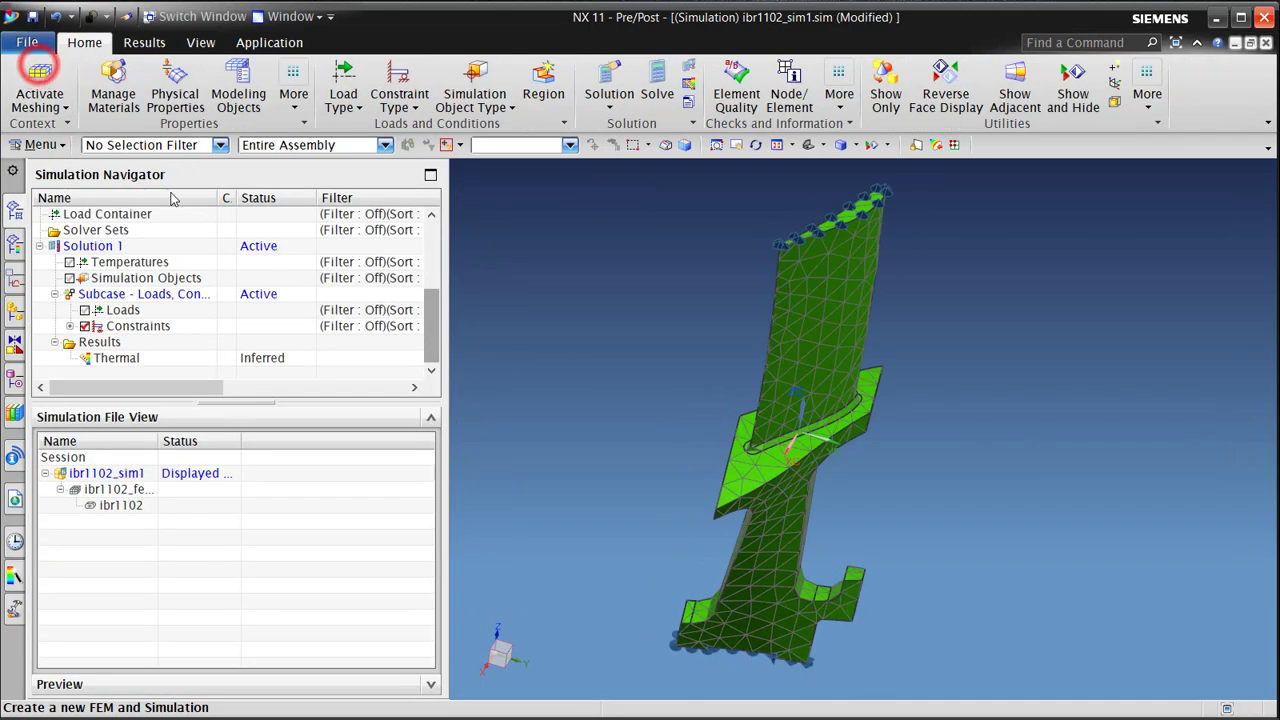
middle_click_drag(600, 428, 584, 407)
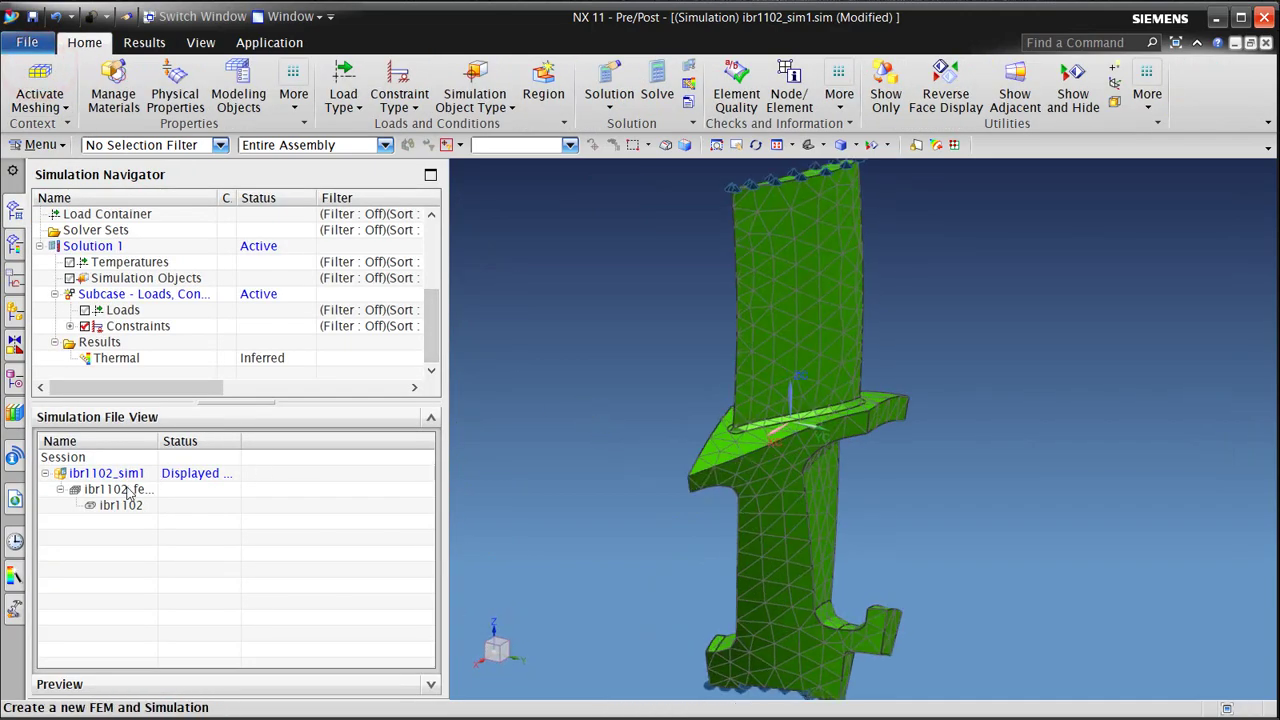
left_click(27, 42)
left_click(86, 140)
left_click(228, 222)
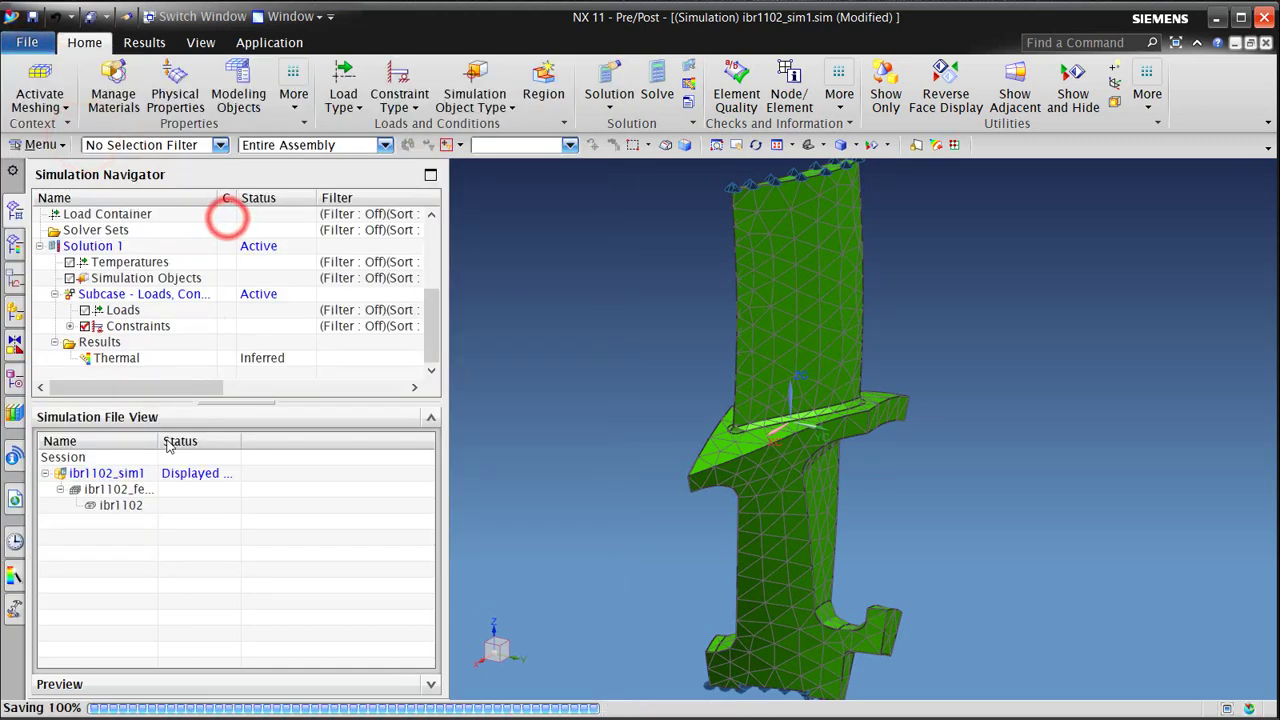
Step: Create a new NX Nastran Structural FEM and simulation from the ibr1102 blade body with a SOL 101 Linear Statics - Global Constraints solution
double_click(130, 507)
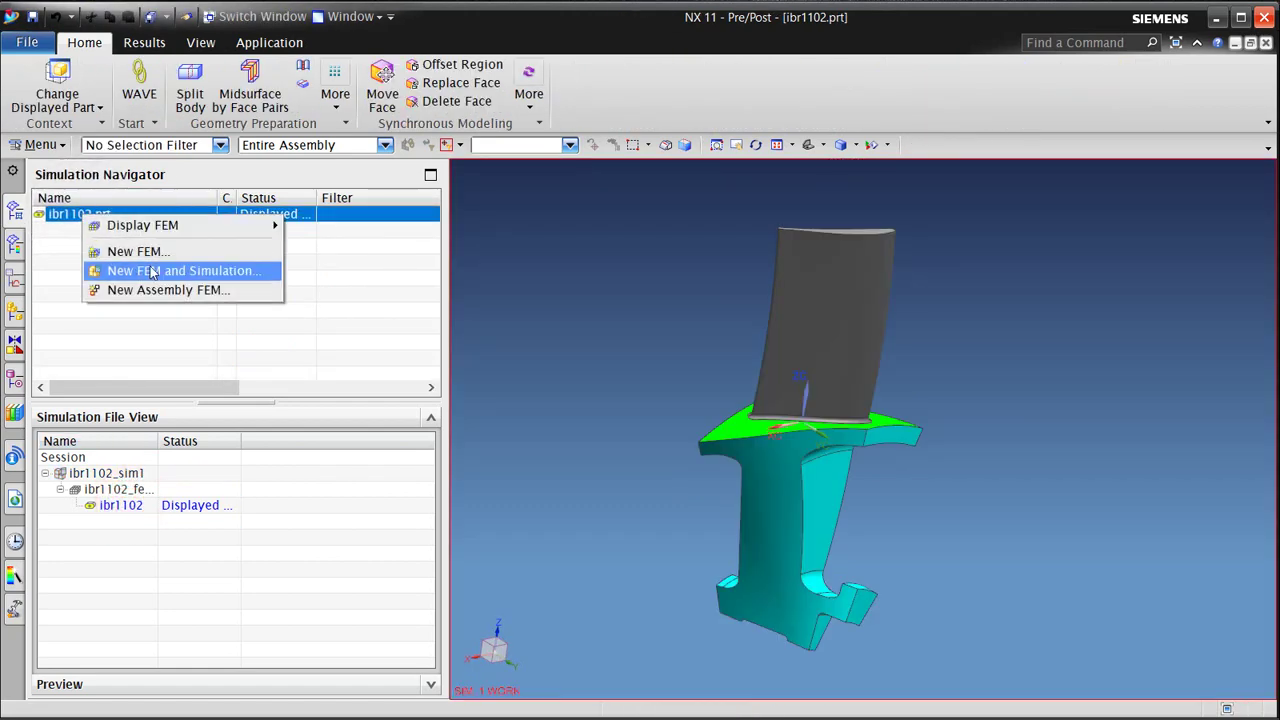
left_click(150, 270)
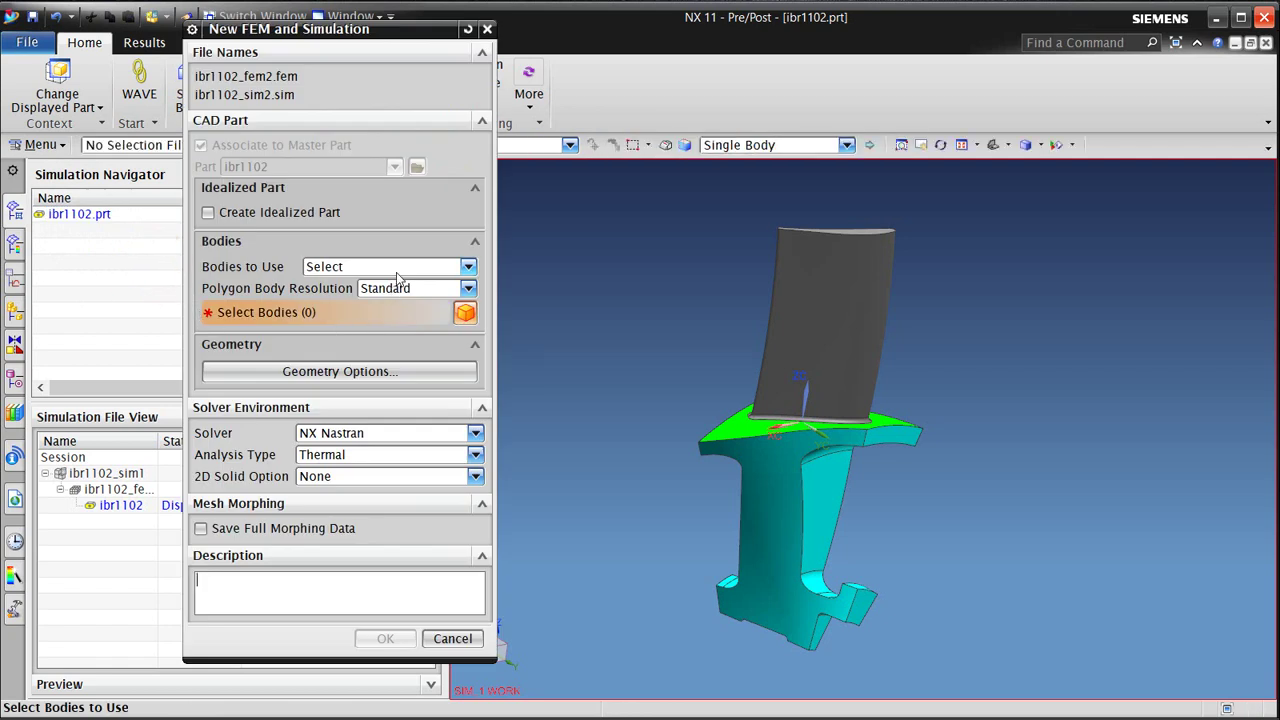
left_click(808, 423)
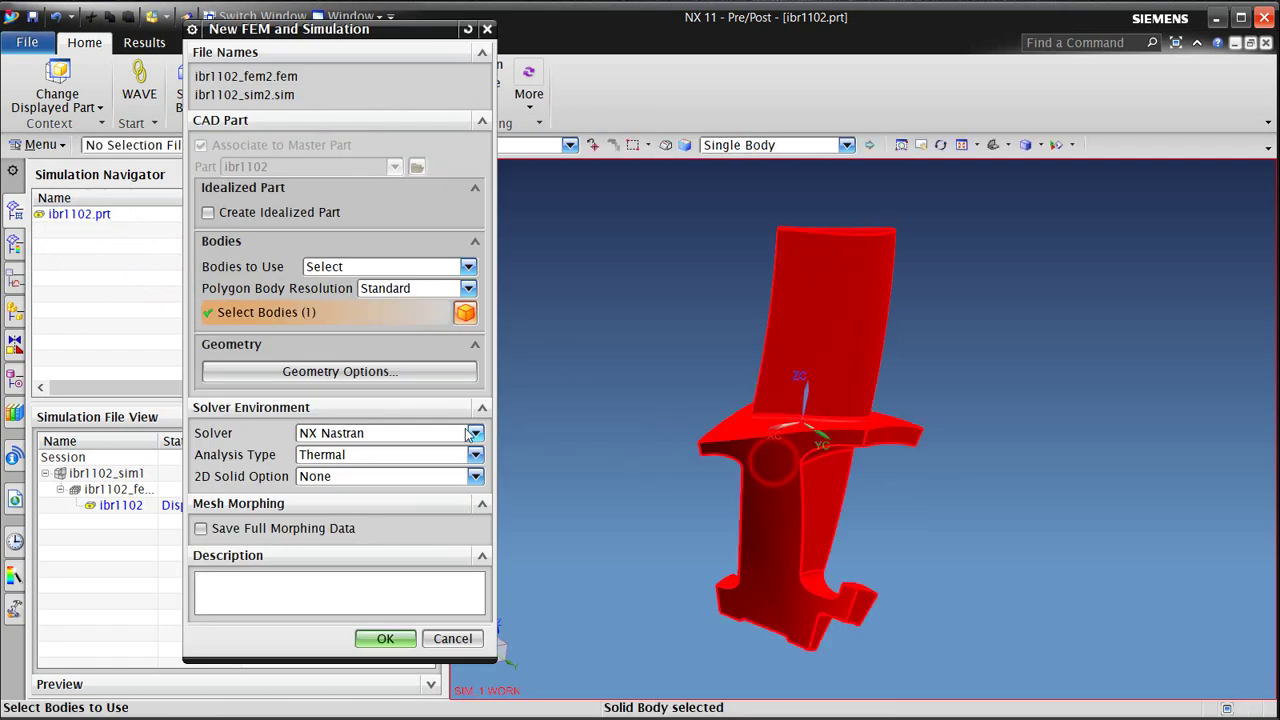
left_click(387, 455)
left_click(377, 469)
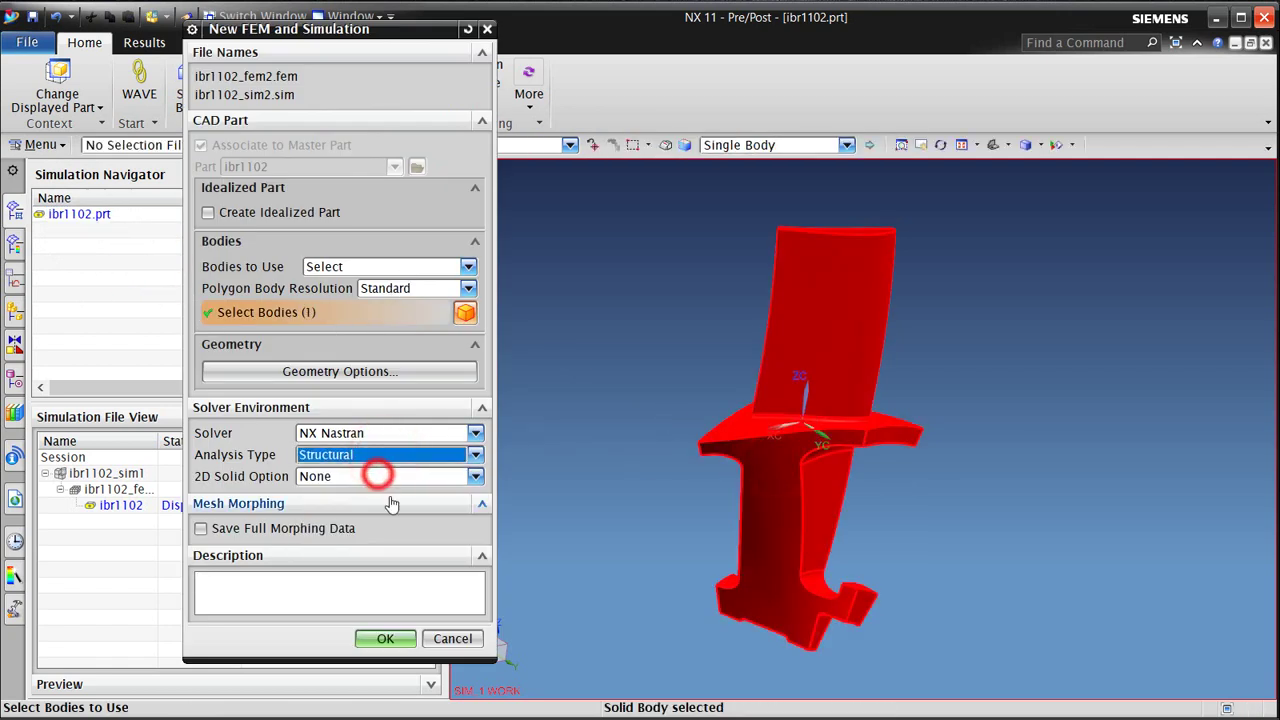
left_click(385, 638)
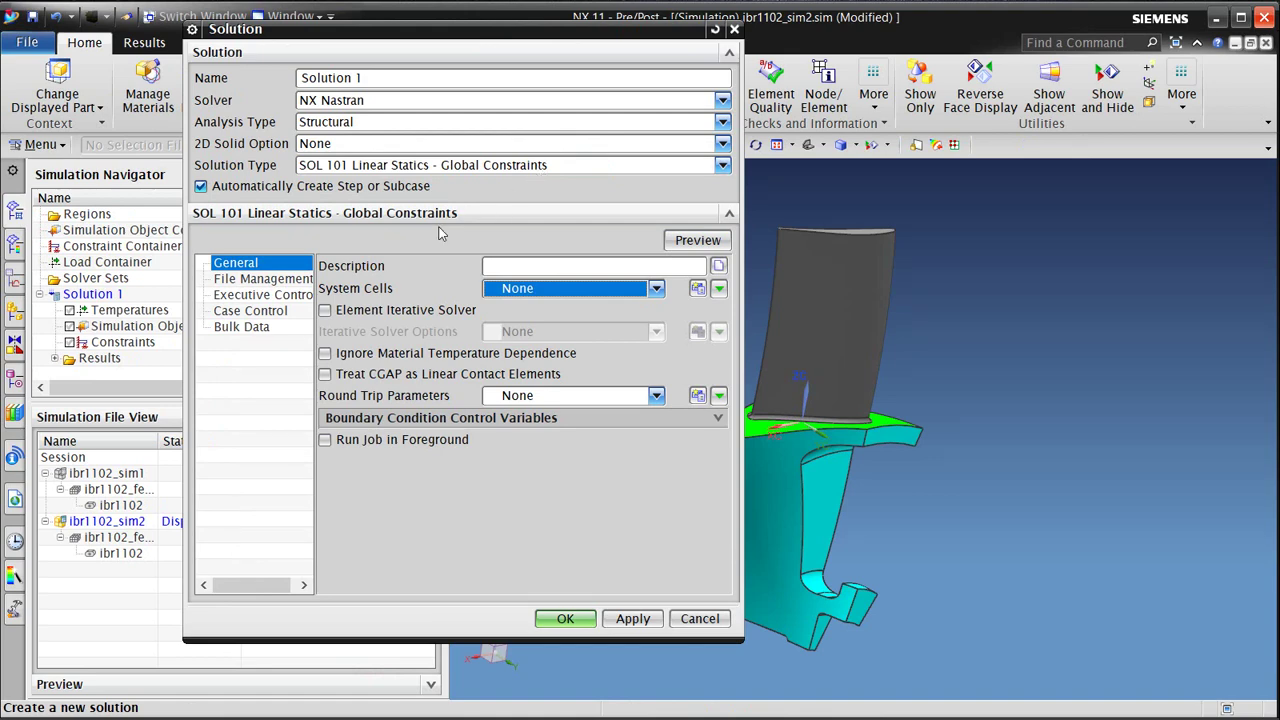
key("Return")
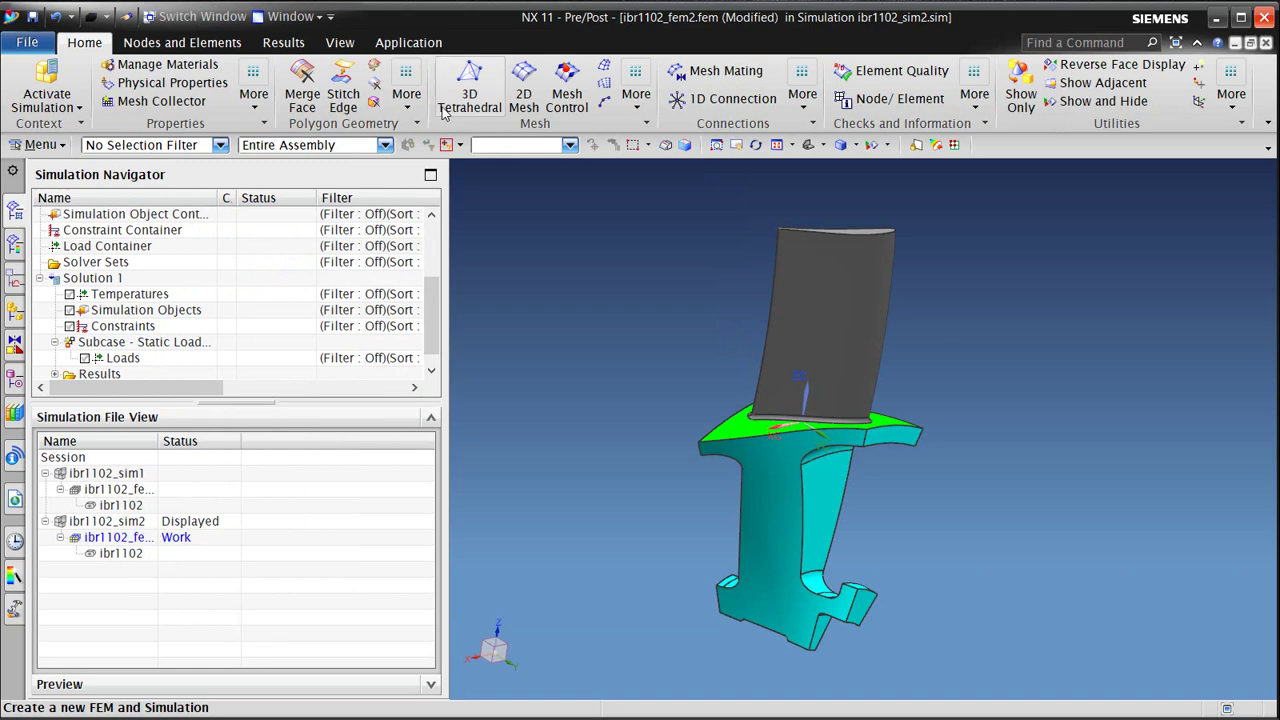
Step: Mesh the blade body with CTETRA(10) tetrahedral elements of size 0.4 in, with minimum two elements through thickness enabled
left_click(458, 90)
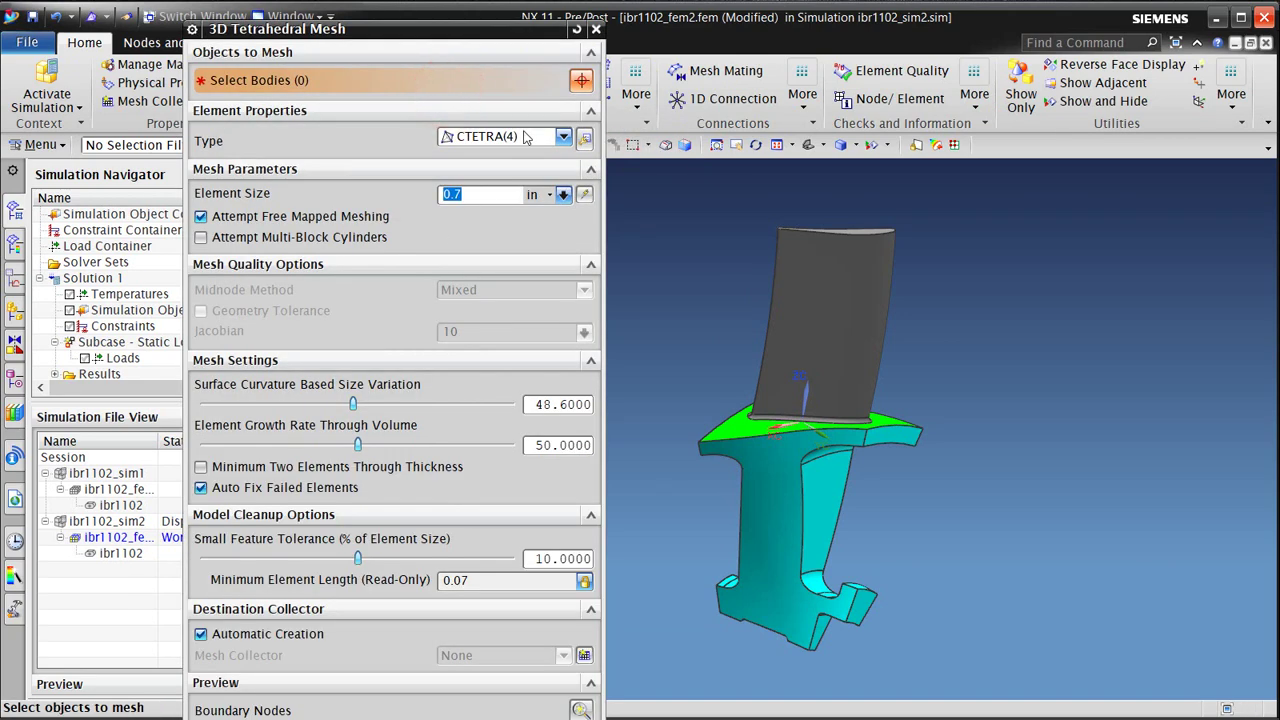
left_click(520, 137)
left_click(515, 160)
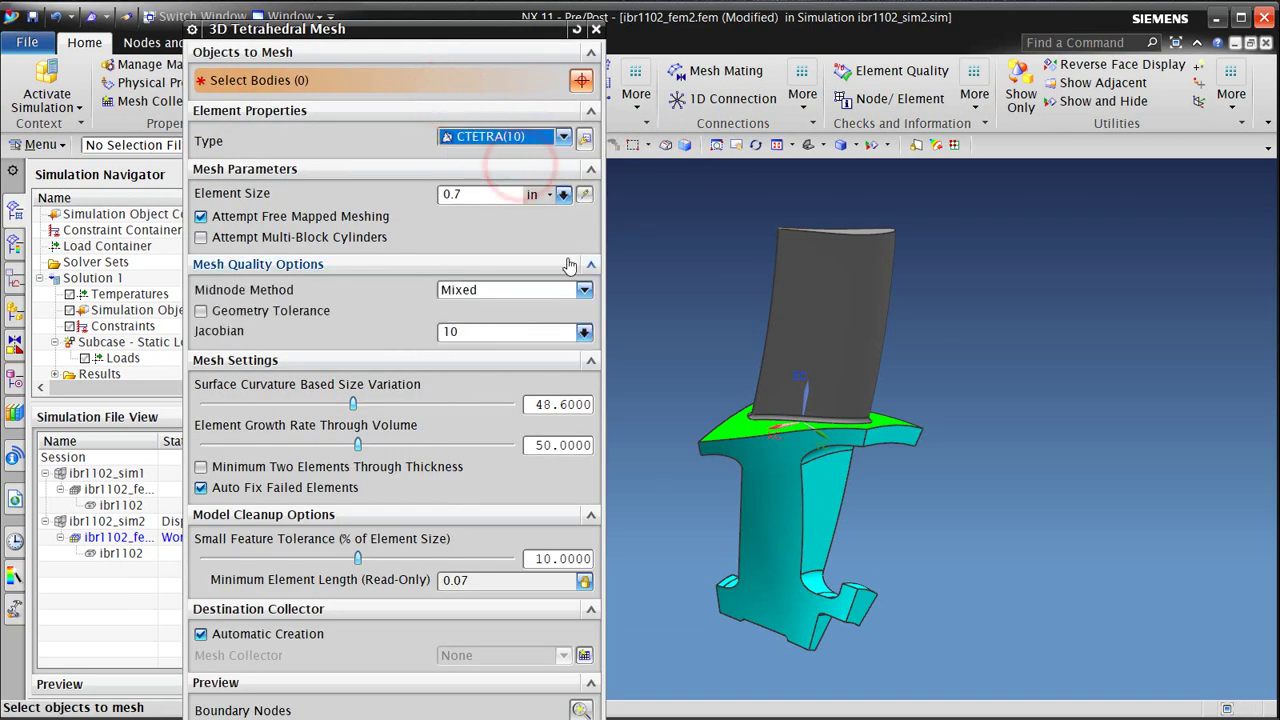
left_click(840, 408)
left_click(585, 195)
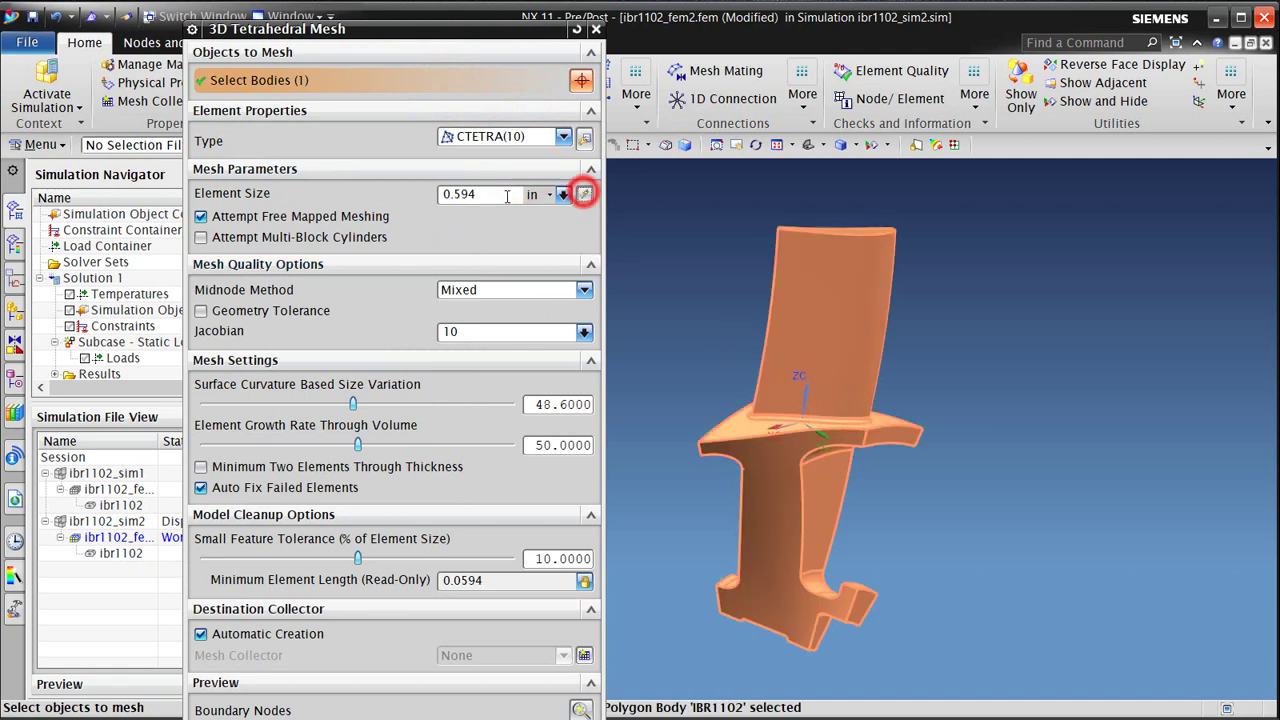
left_click_drag(491, 194, 455, 194)
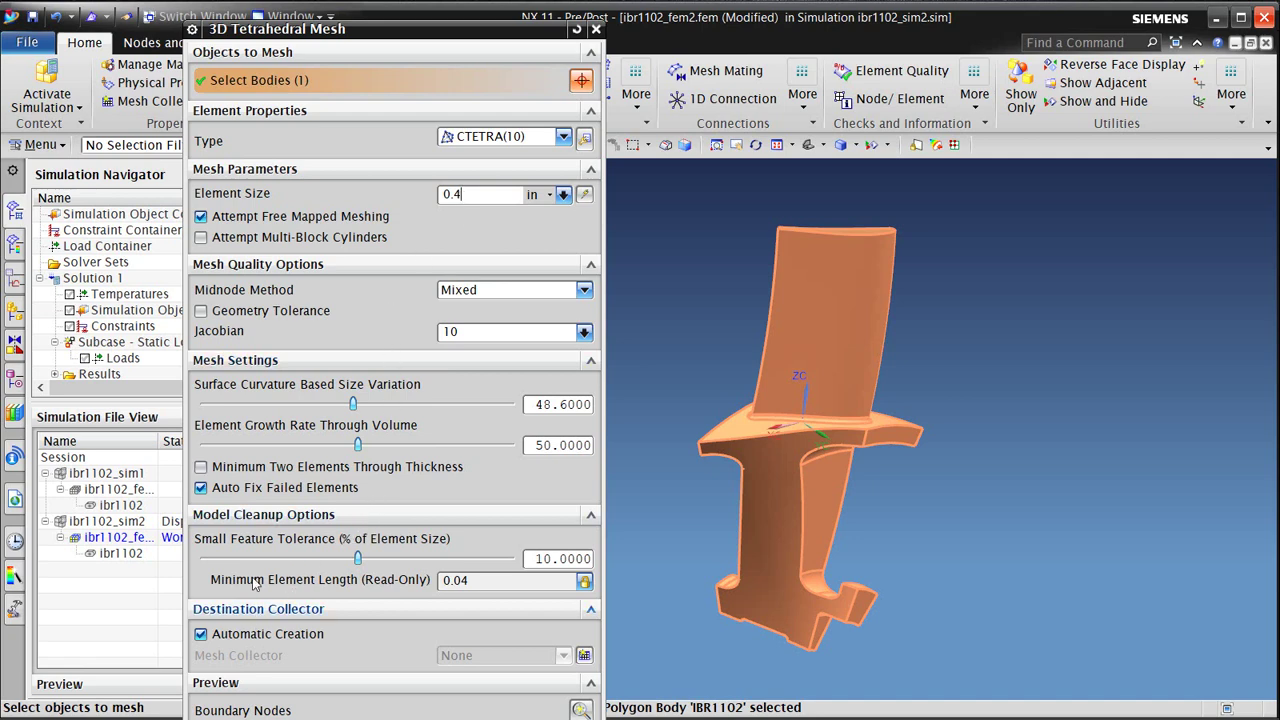
left_click(236, 467)
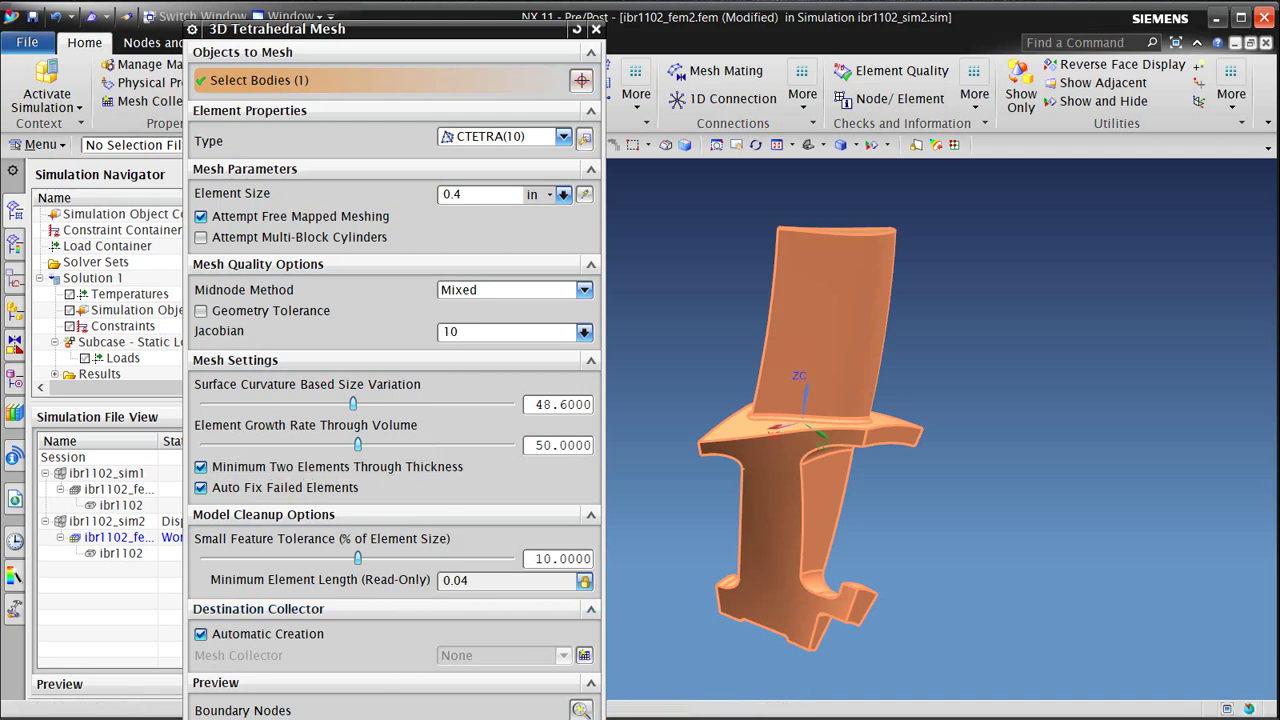
key("Return")
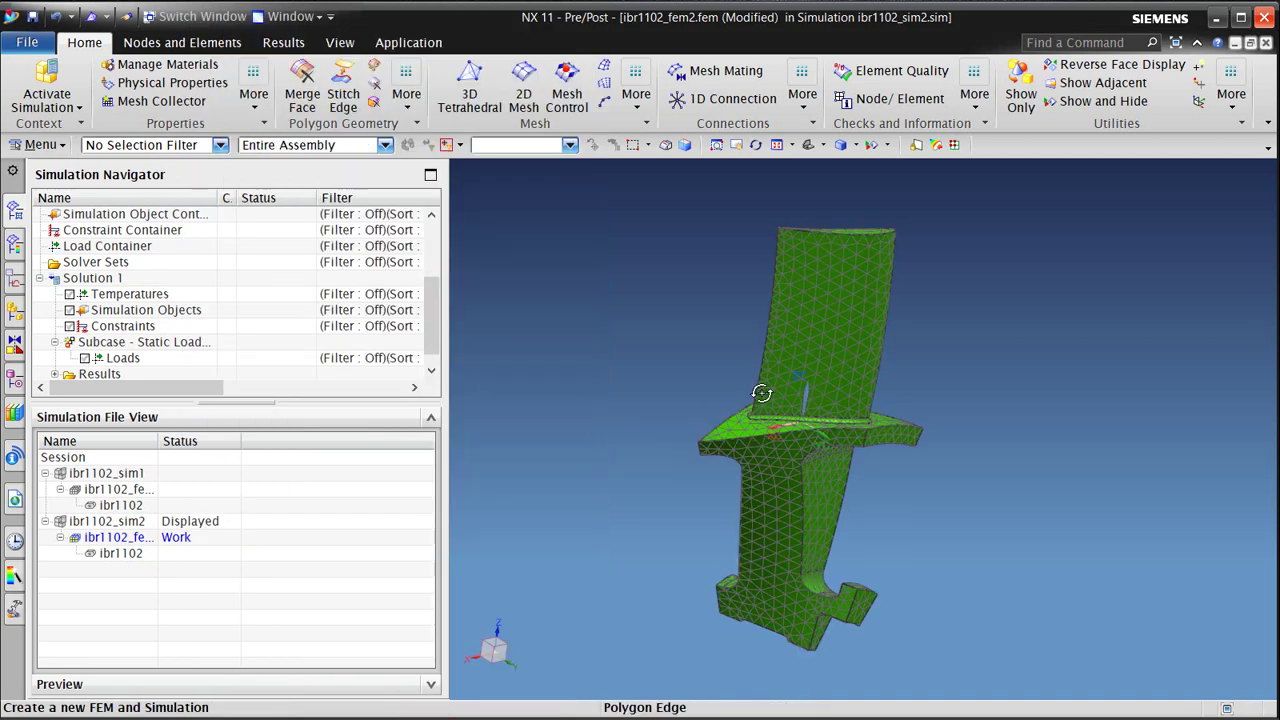
middle_click_drag(757, 397, 762, 366)
middle_click_drag(803, 418, 771, 423)
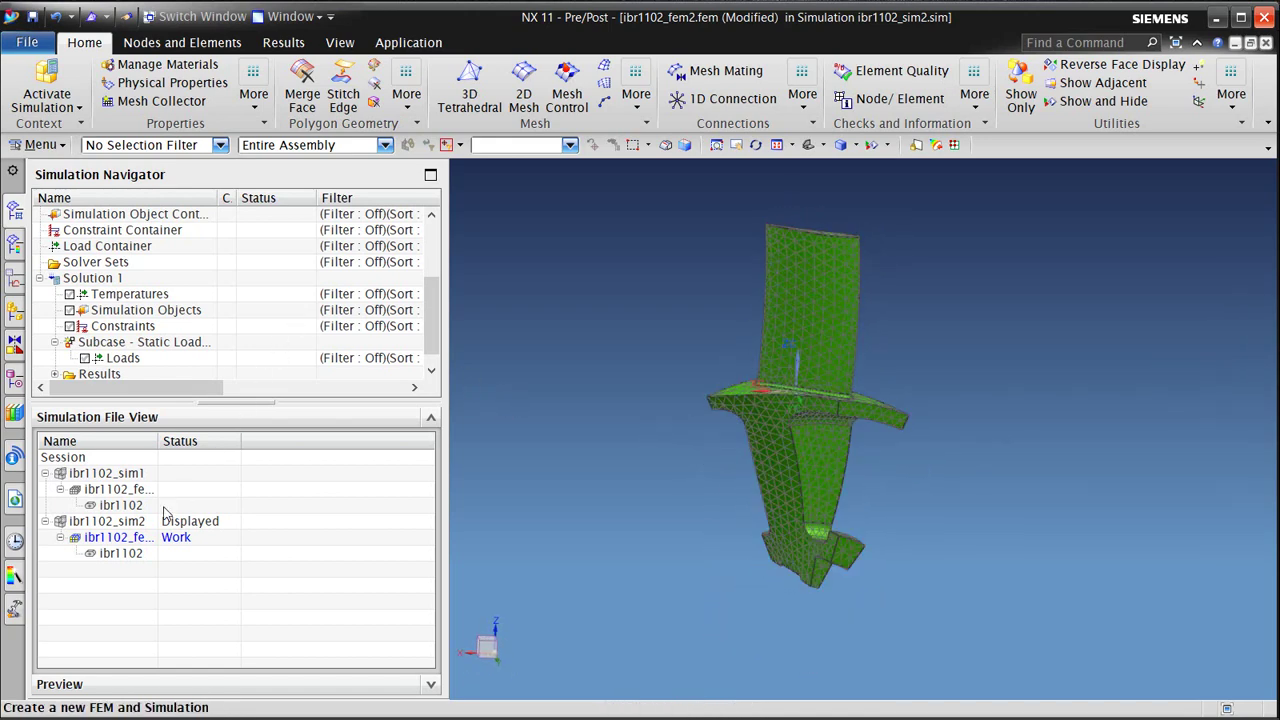
Step: Assign the library material Waspaloy to the PSOLID1 solid property of the Solid(1) mesh collector
scroll(132, 256, "up", 3)
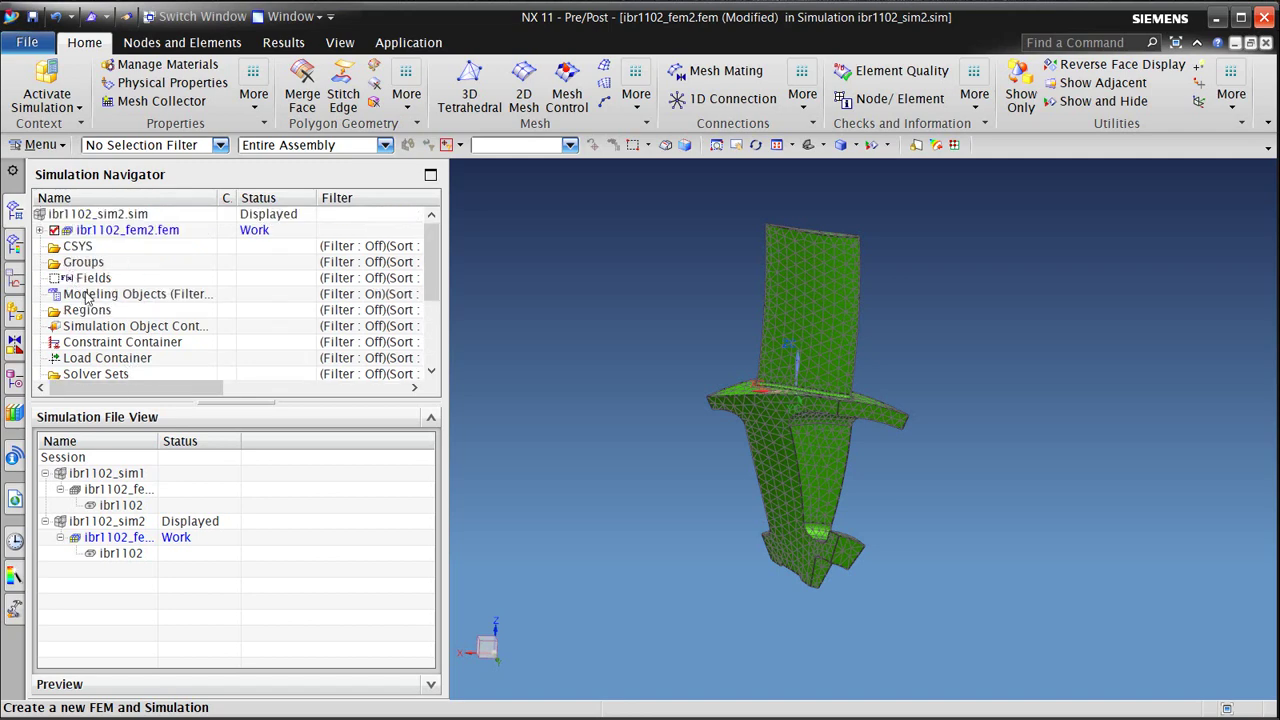
scroll(88, 310, "down", 1)
scroll(88, 330, "up", 1)
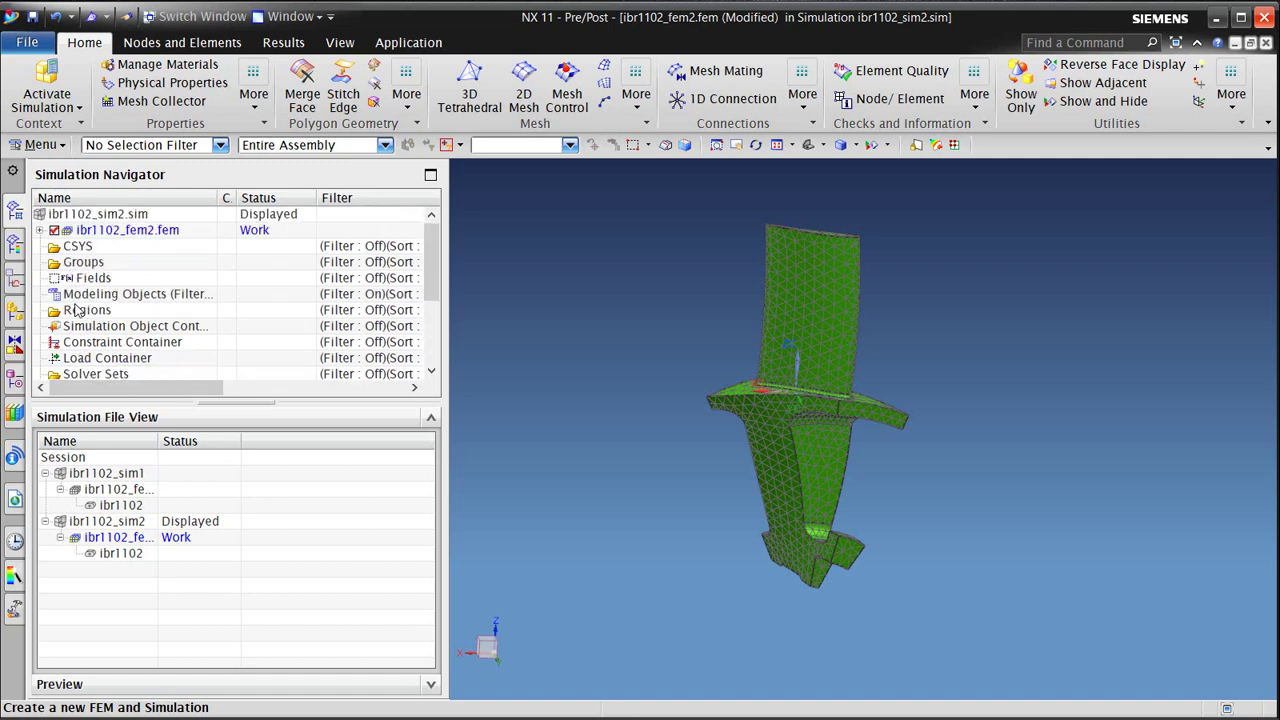
left_click(39, 230)
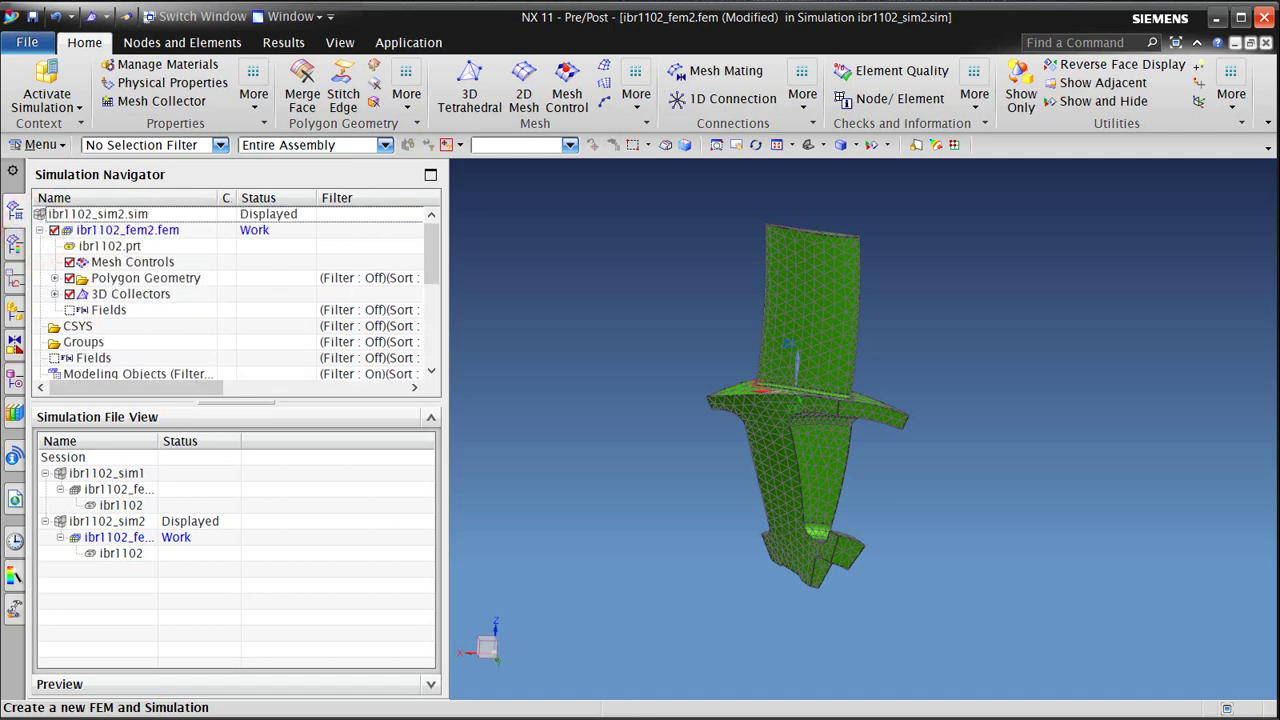
left_click(55, 294)
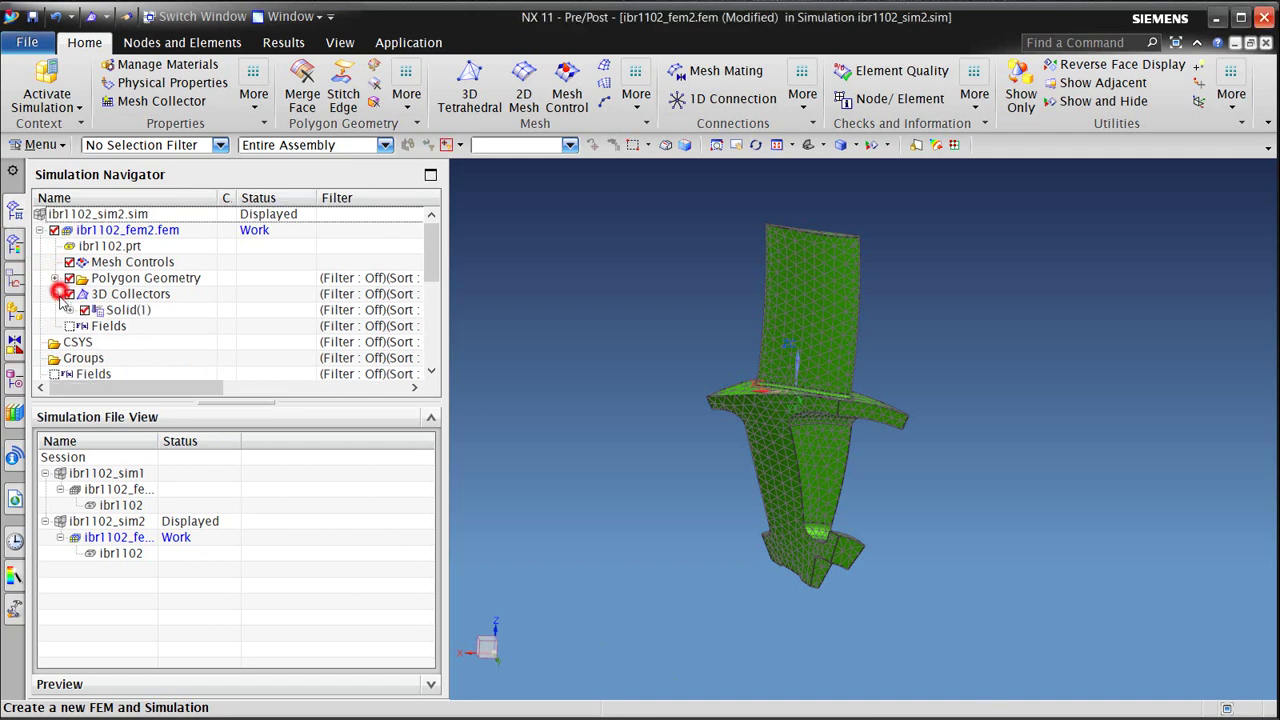
left_click(71, 310)
right_click(112, 311)
left_click(142, 348)
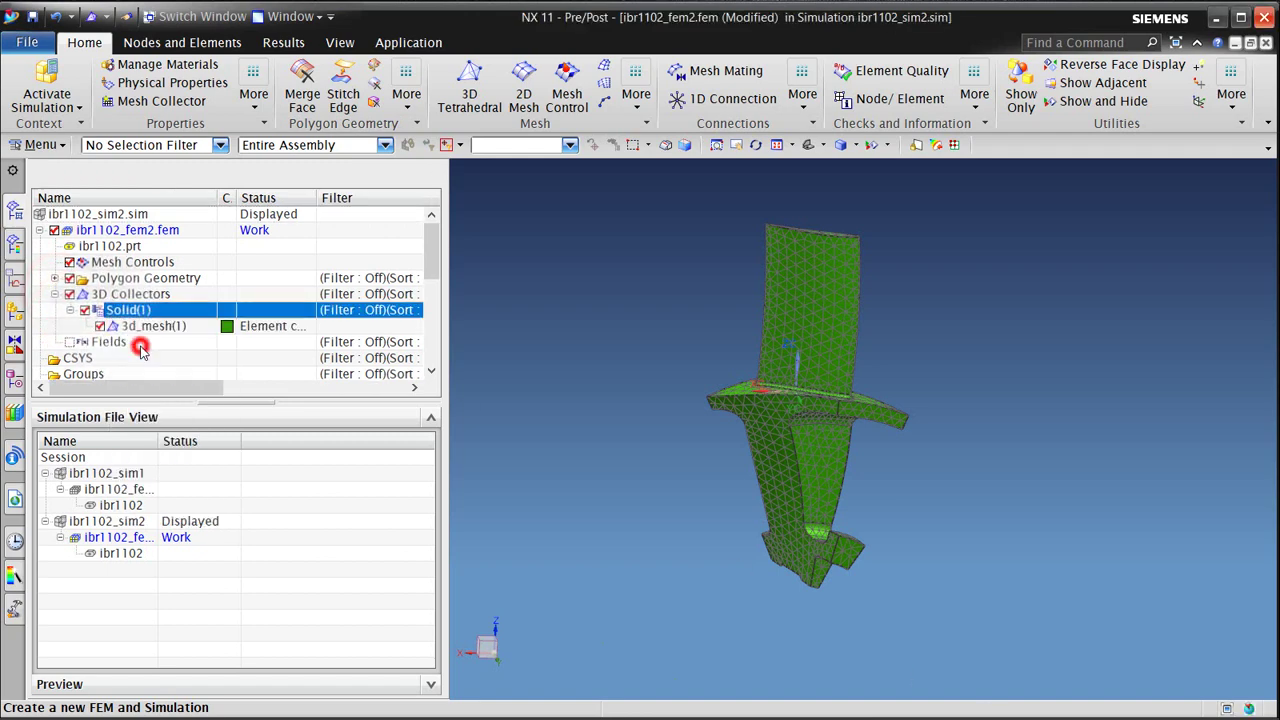
left_click(441, 125)
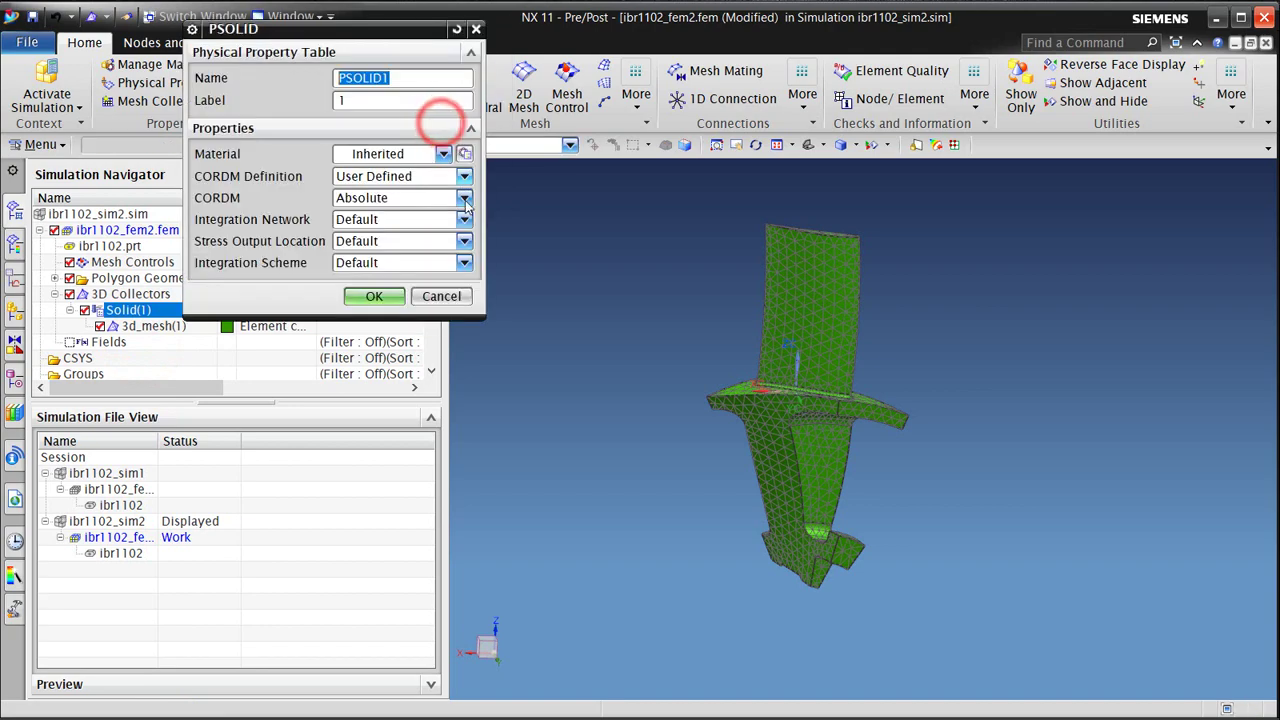
left_click(452, 156)
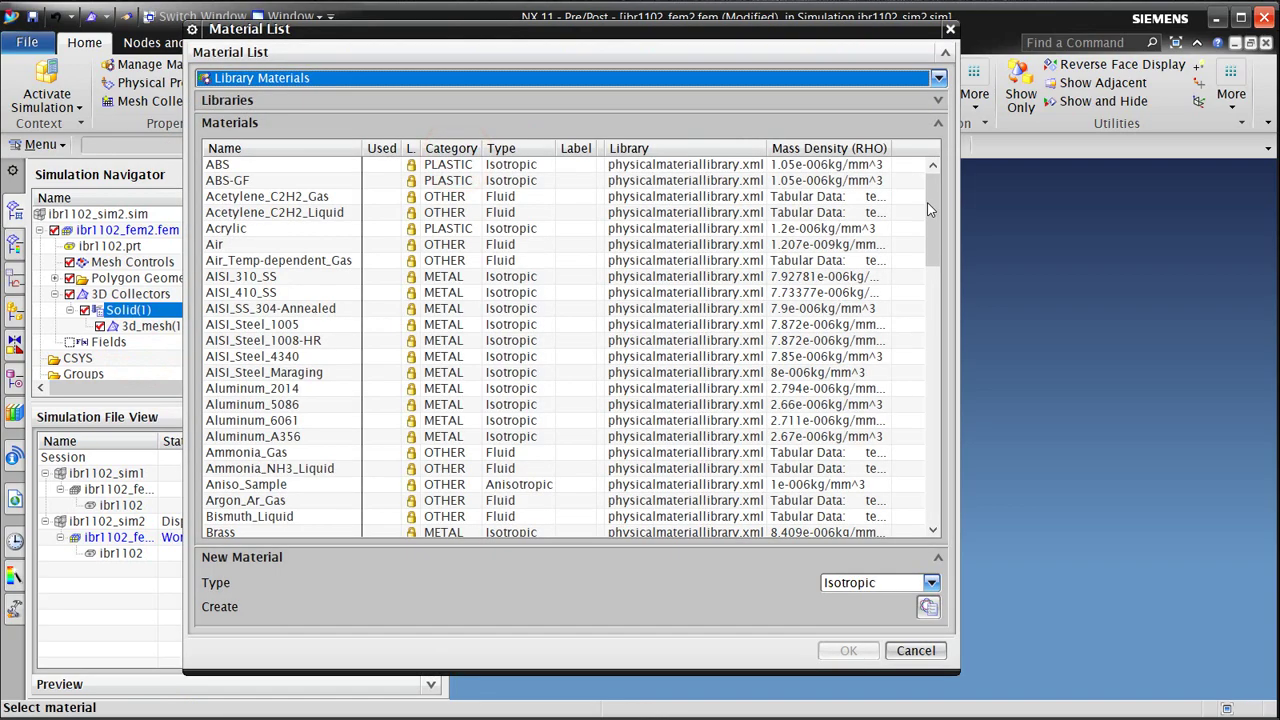
left_click_drag(927, 203, 929, 460)
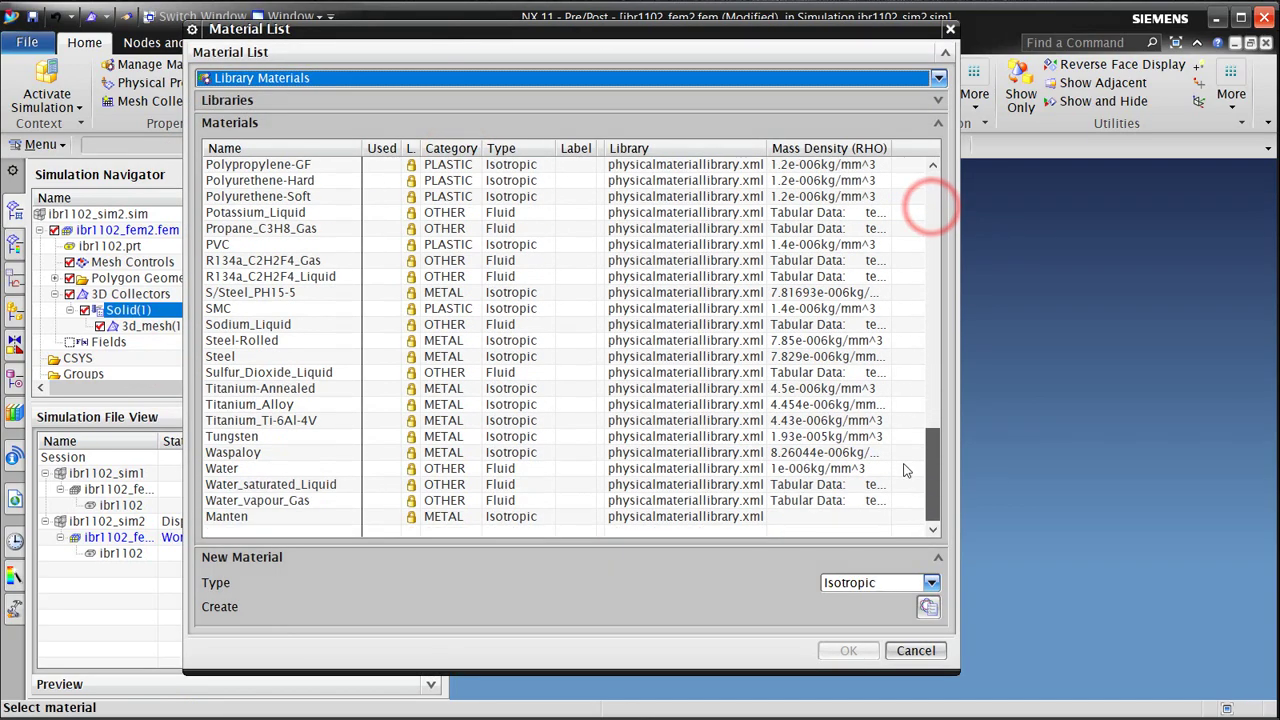
left_click(258, 452)
left_click(848, 650)
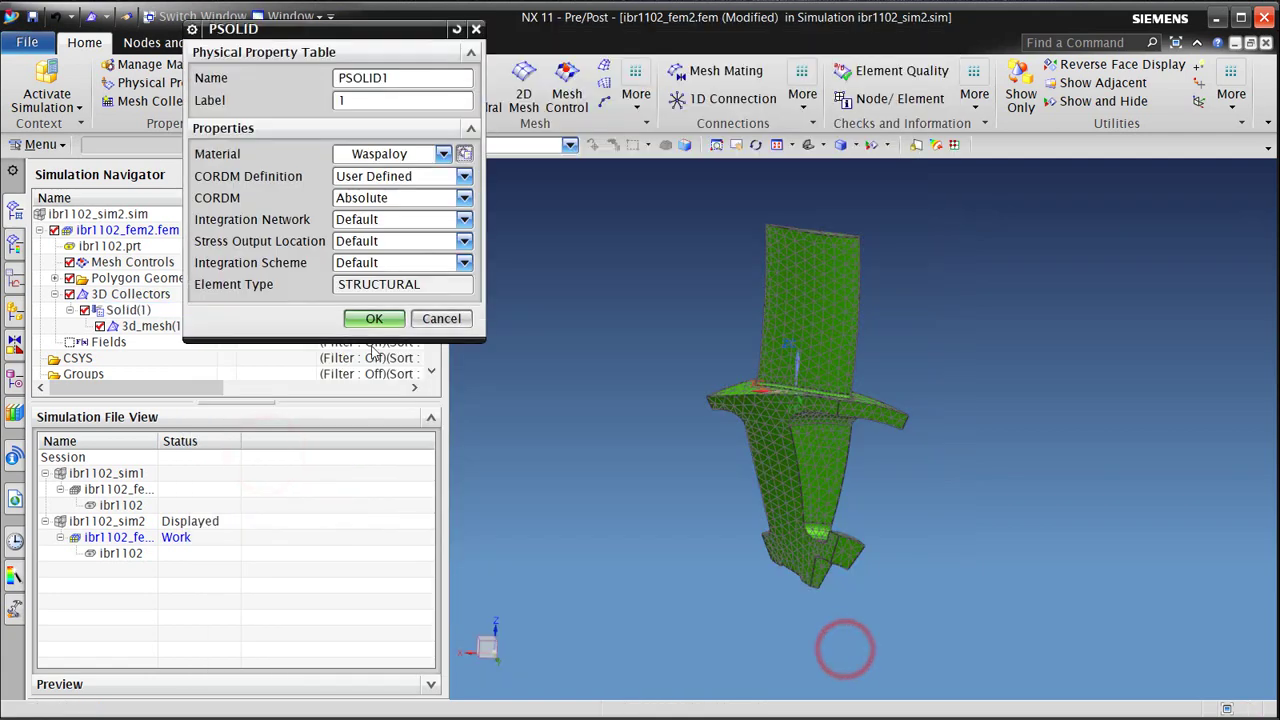
left_click(390, 320)
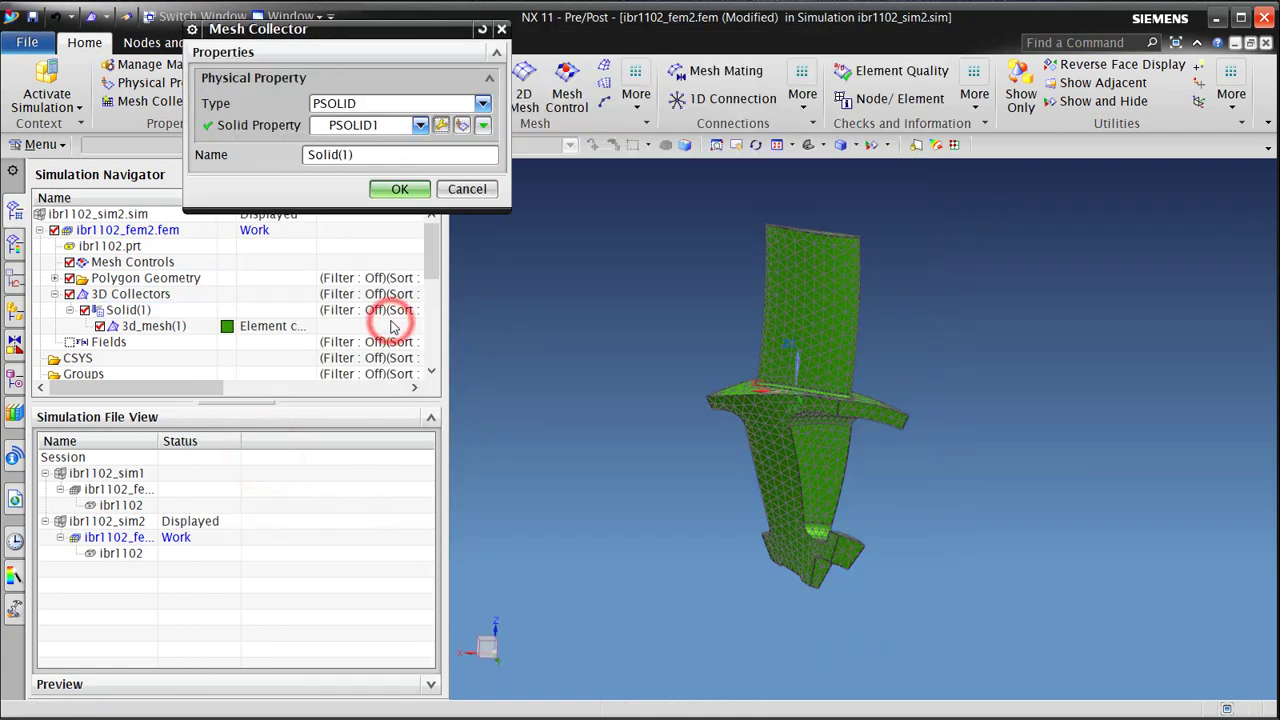
left_click(399, 189)
Step: Make ibr1102_sim2 the work part and apply a Fixed Translation Constraint to the end face of the blade root's protruding lug
middle_click_drag(790, 470, 812, 487)
scroll(812, 487, "up", 2)
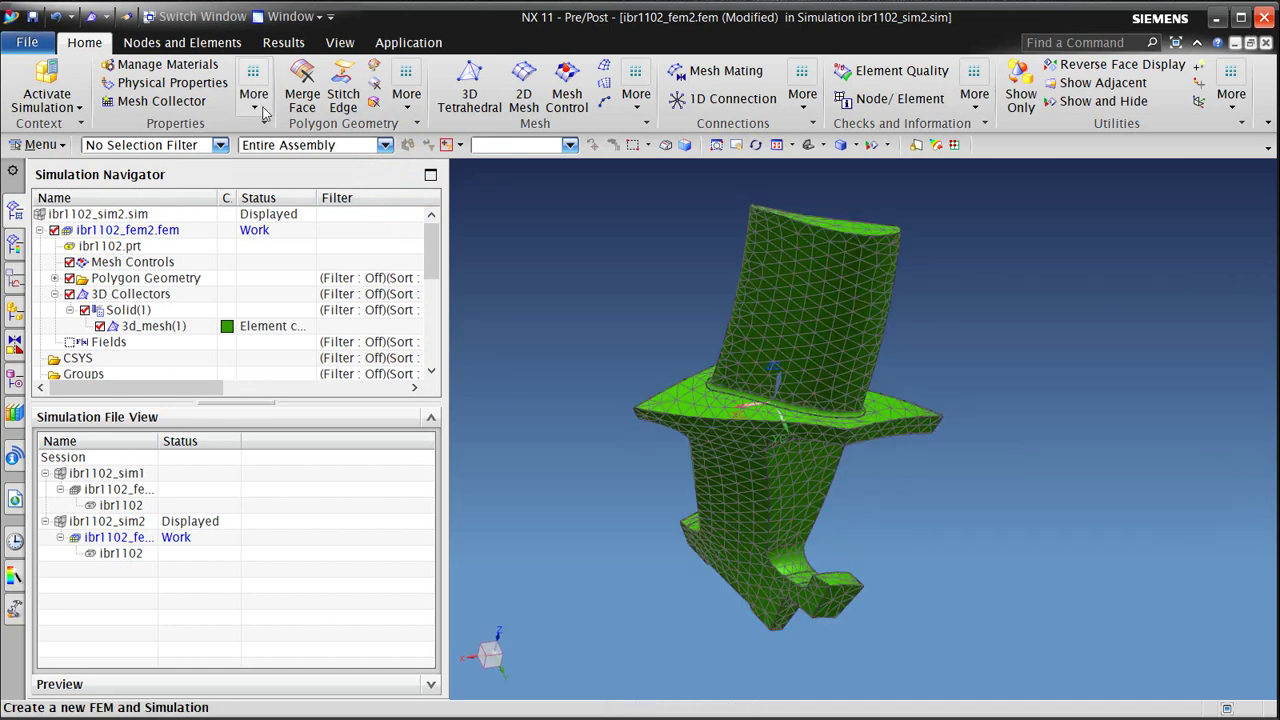
double_click(110, 521)
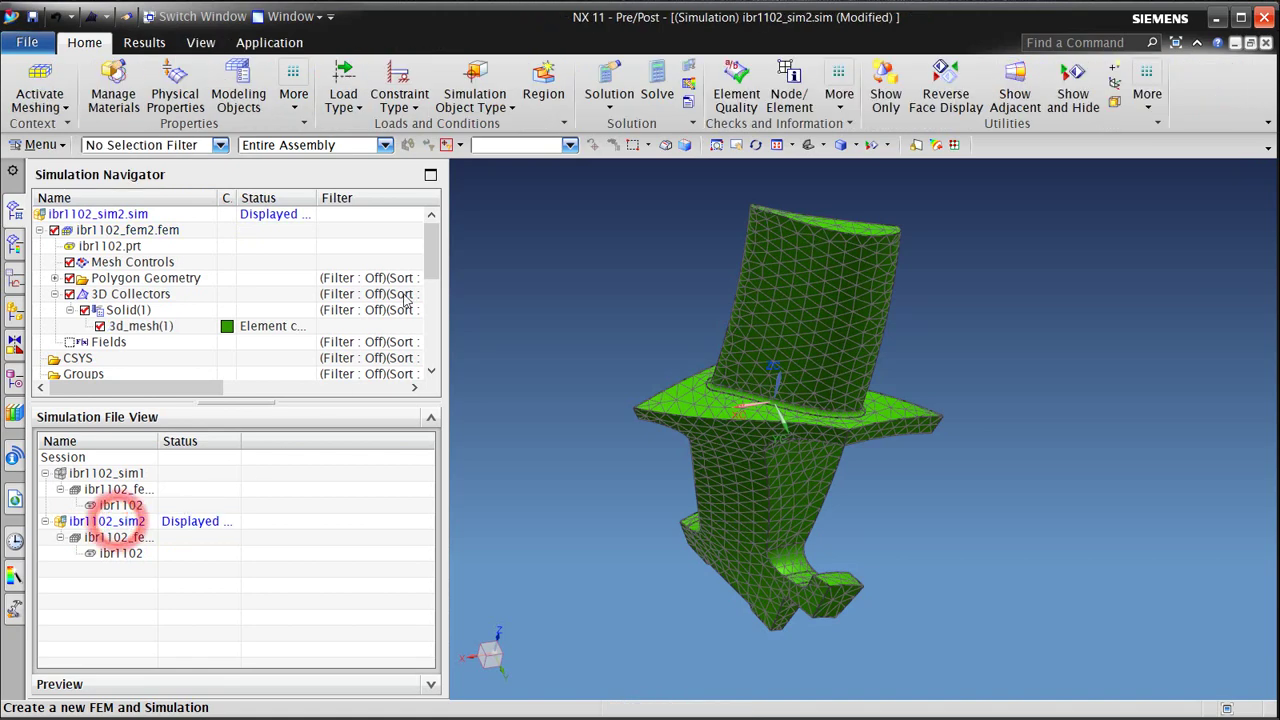
left_click(398, 94)
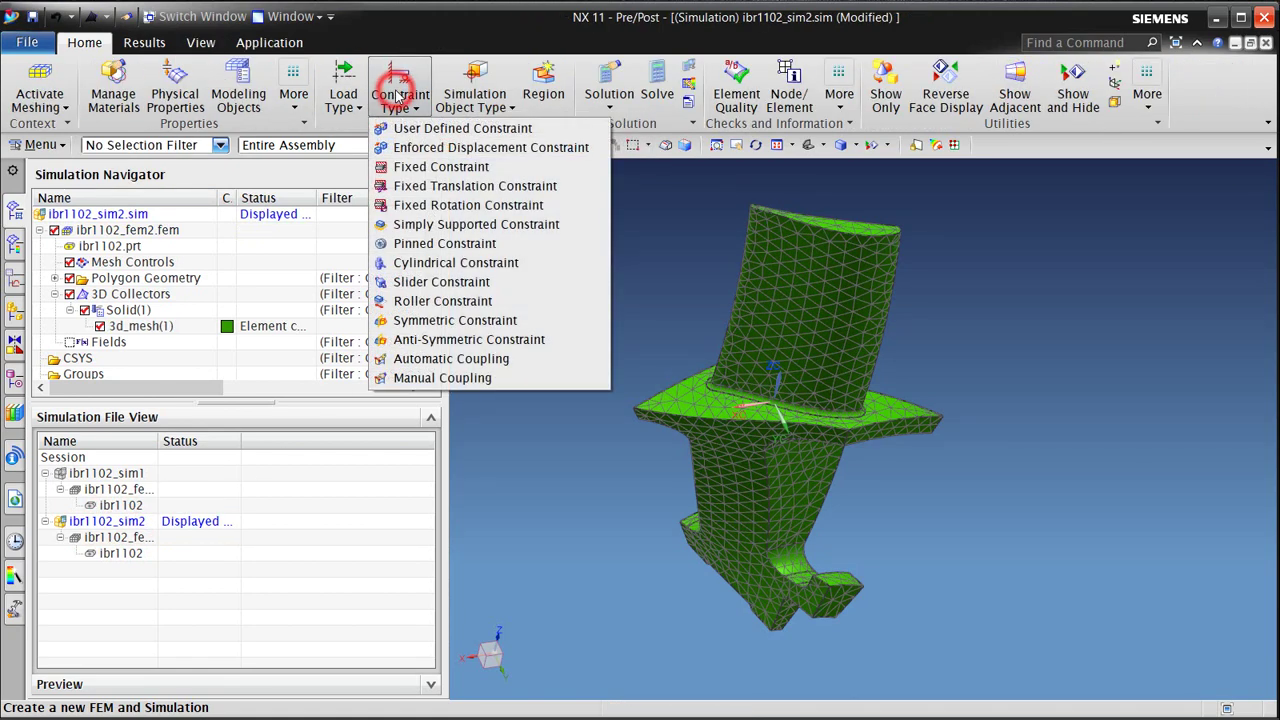
left_click(440, 186)
middle_click_drag(627, 468, 794, 665)
left_click(878, 624)
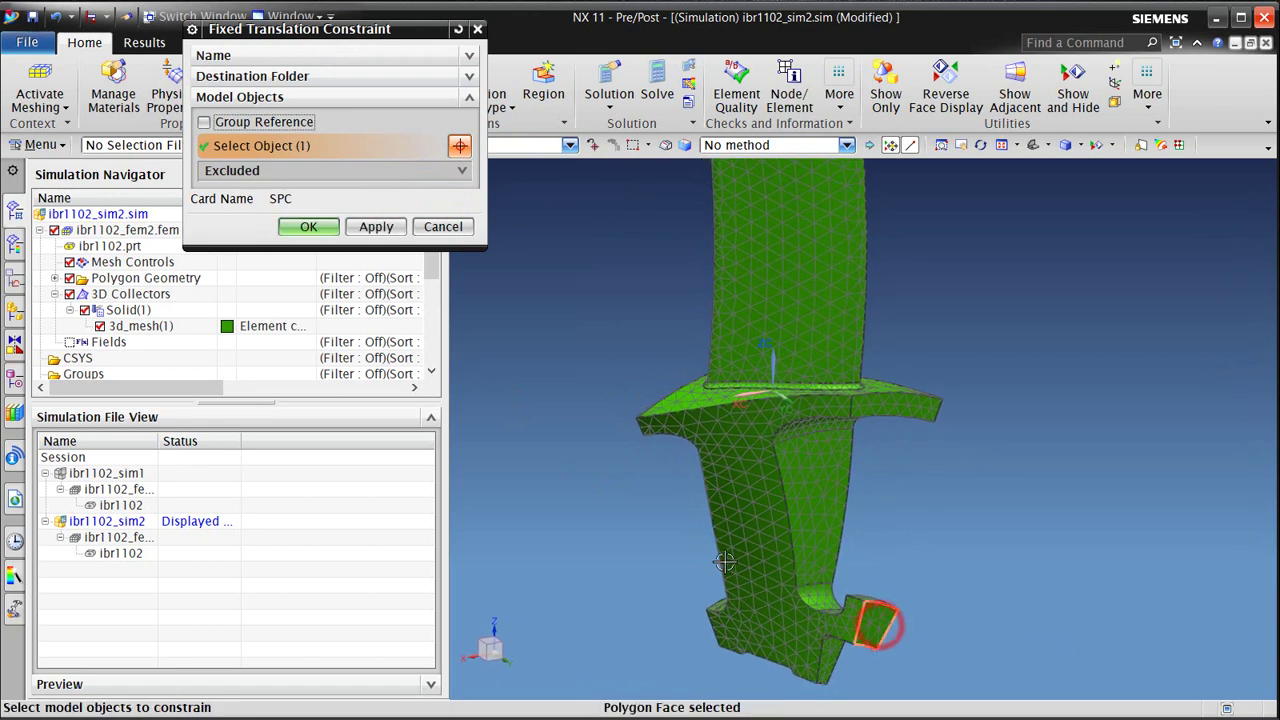
middle_click_drag(753, 617, 812, 566)
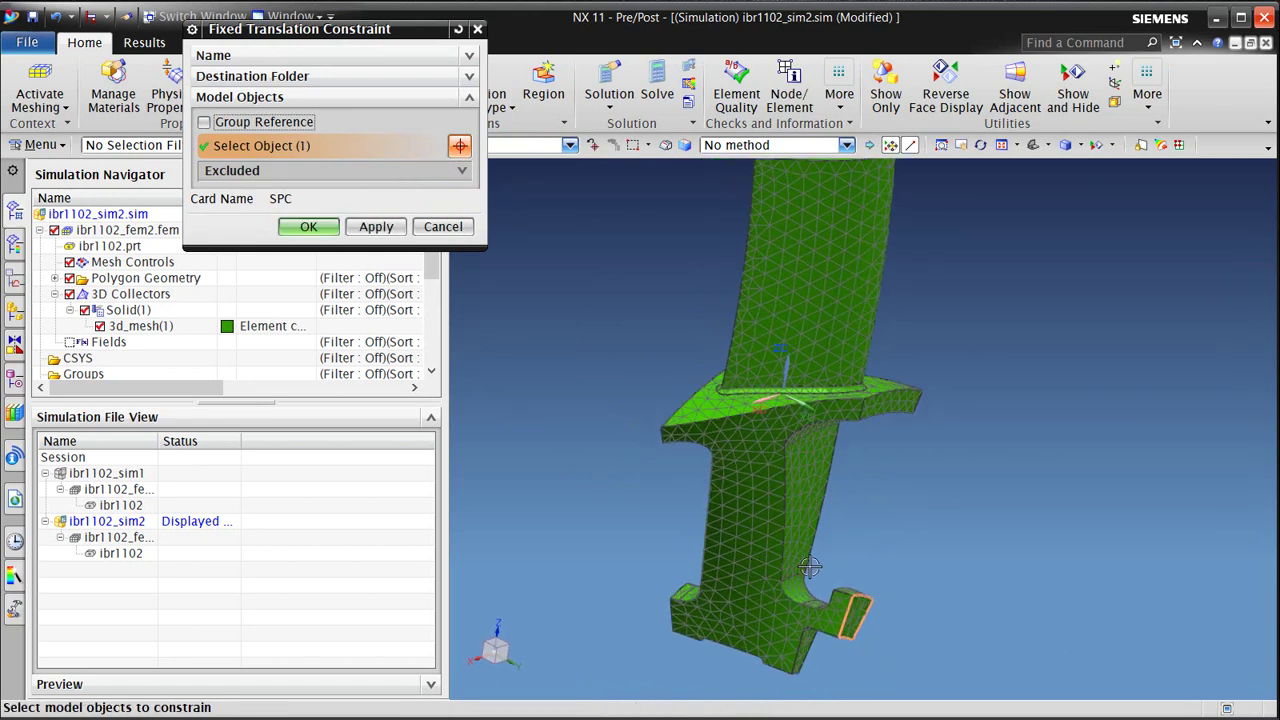
left_click(310, 227)
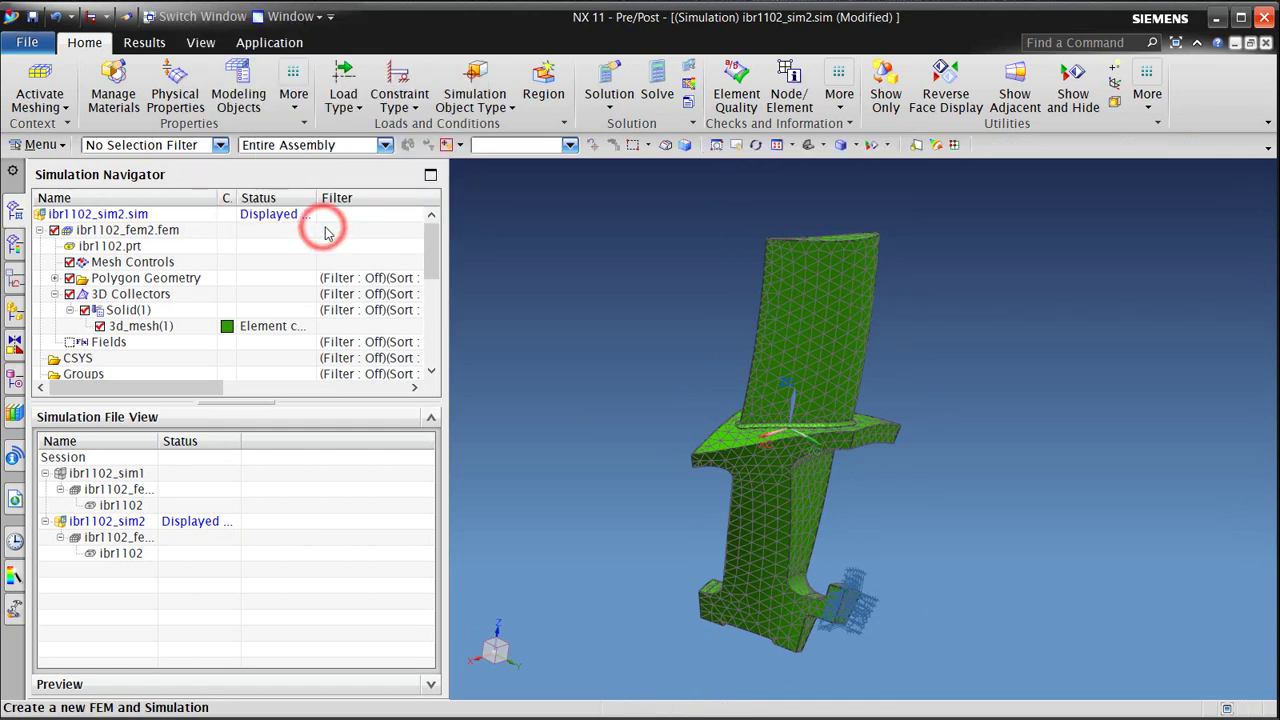
Step: Start a Temperature load in the structural simulation
middle_click_drag(603, 537, 639, 489)
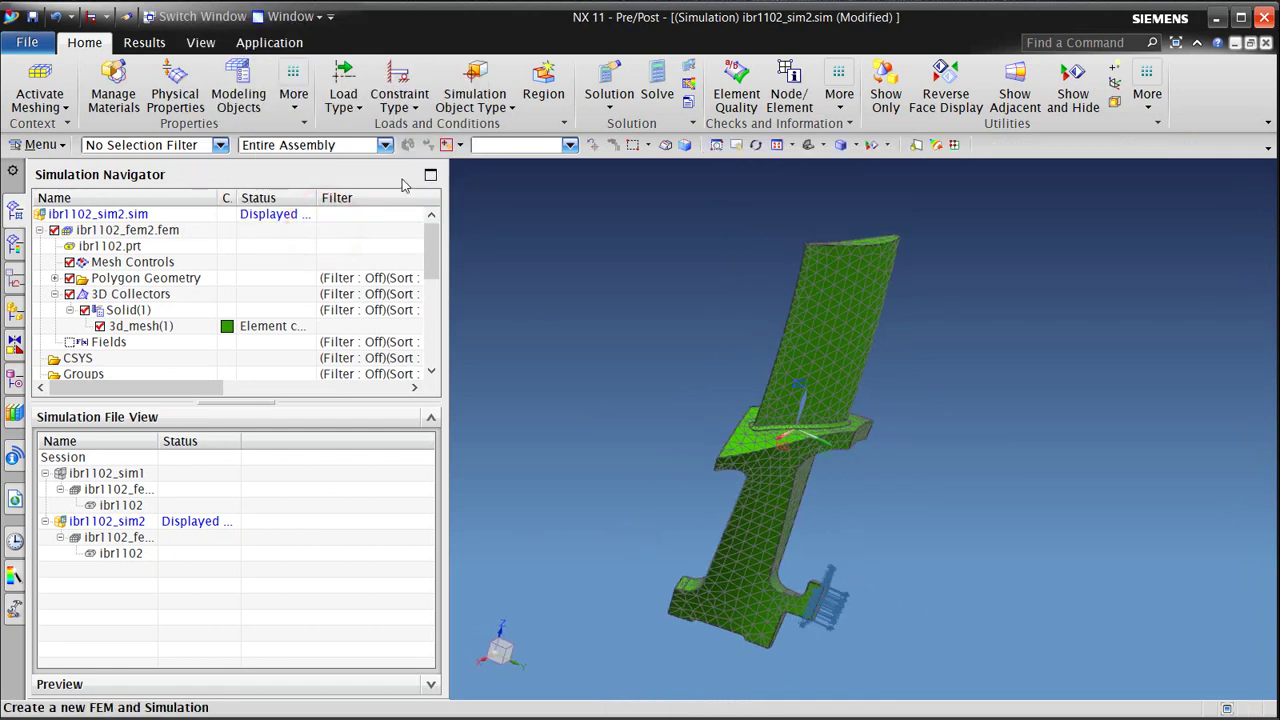
left_click(343, 100)
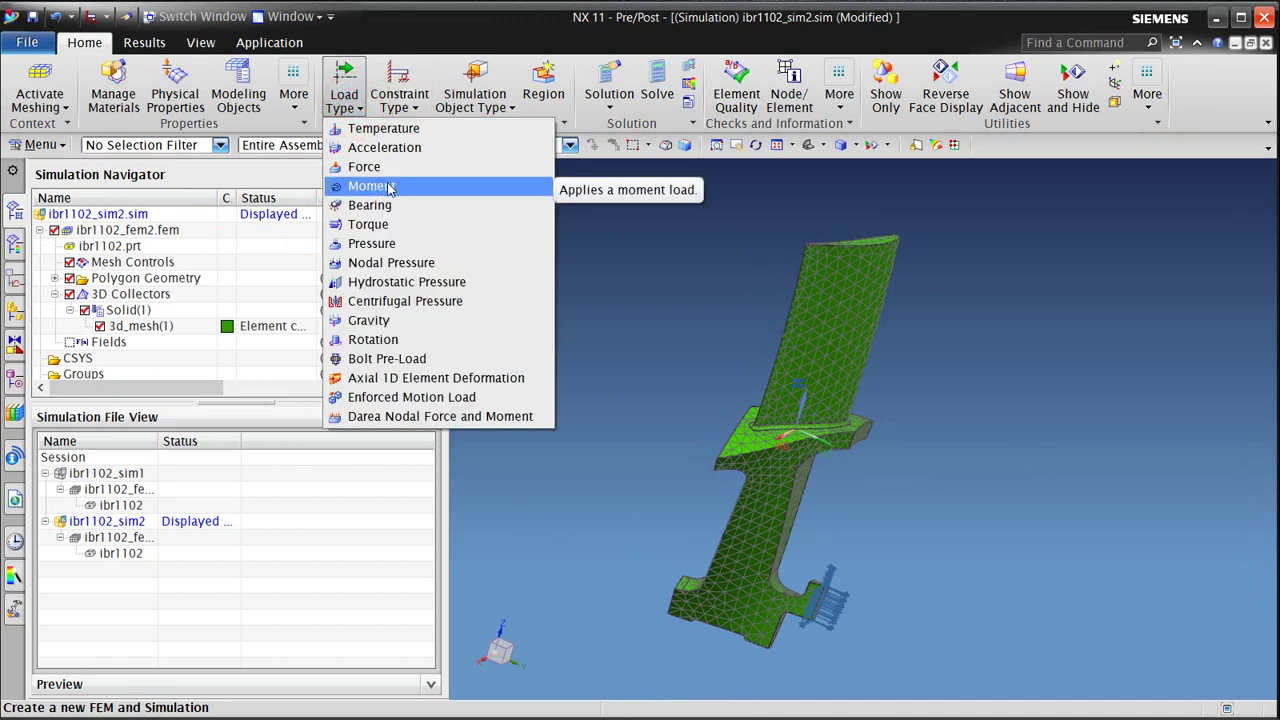
left_click(395, 128)
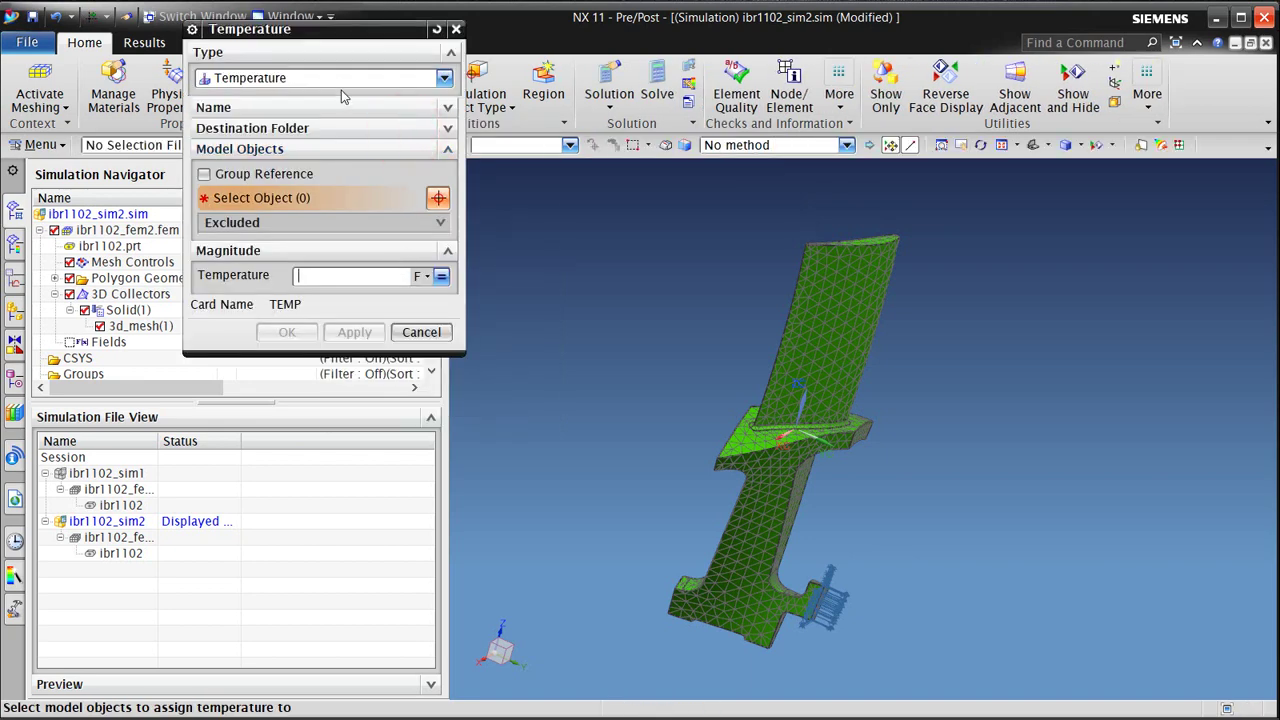
Step: Review the file types offered by the Temperature - External Time Unassigned load type and return to the plain Temperature type
left_click(341, 78)
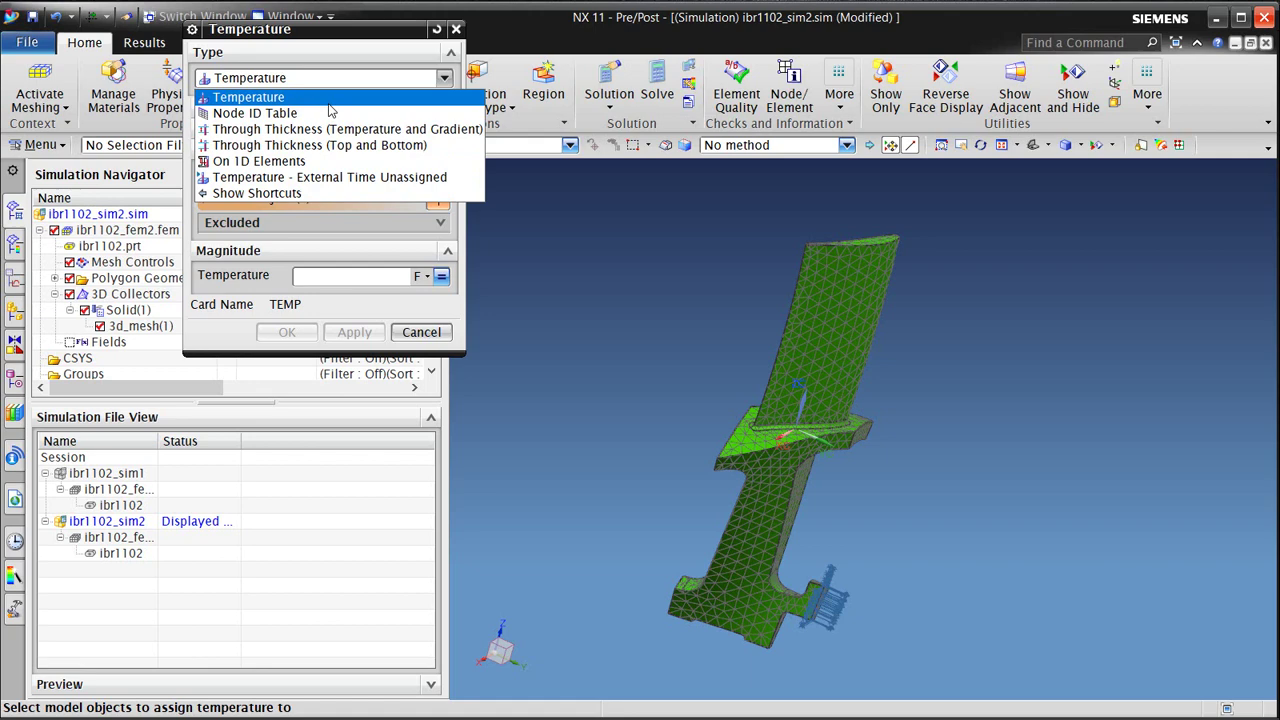
left_click(340, 177)
left_click(409, 231)
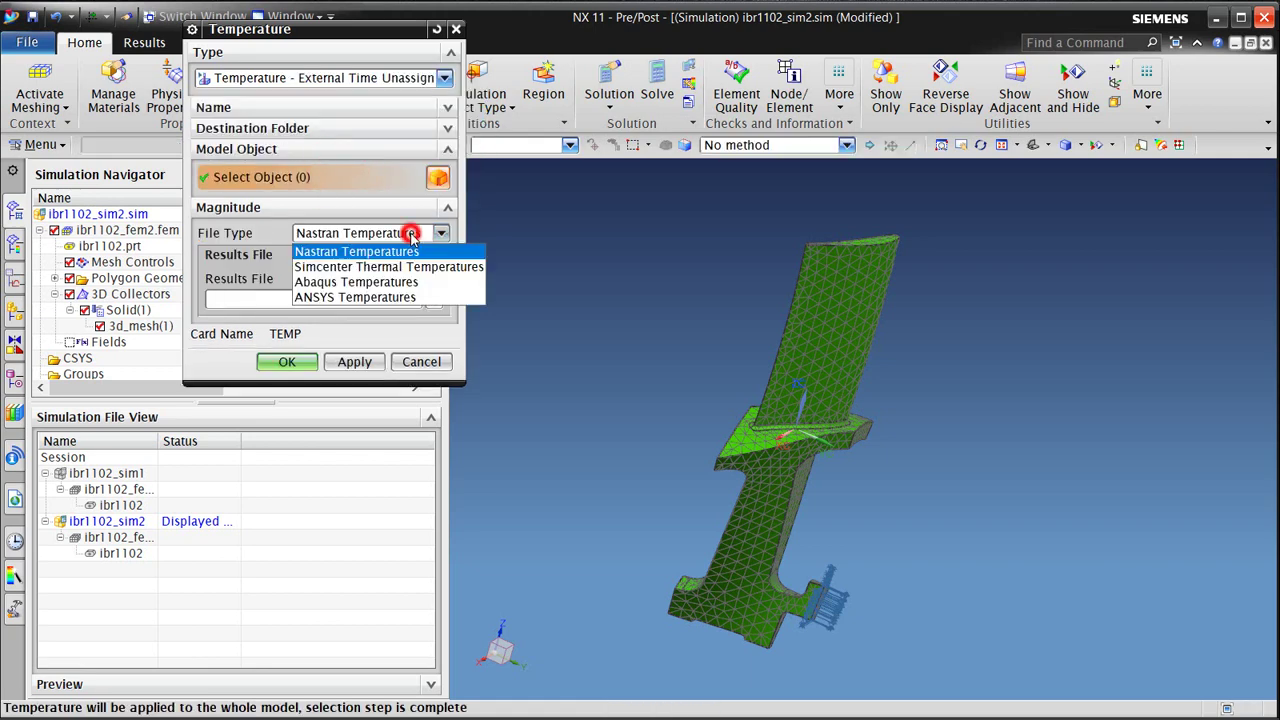
left_click(411, 234)
left_click(383, 78)
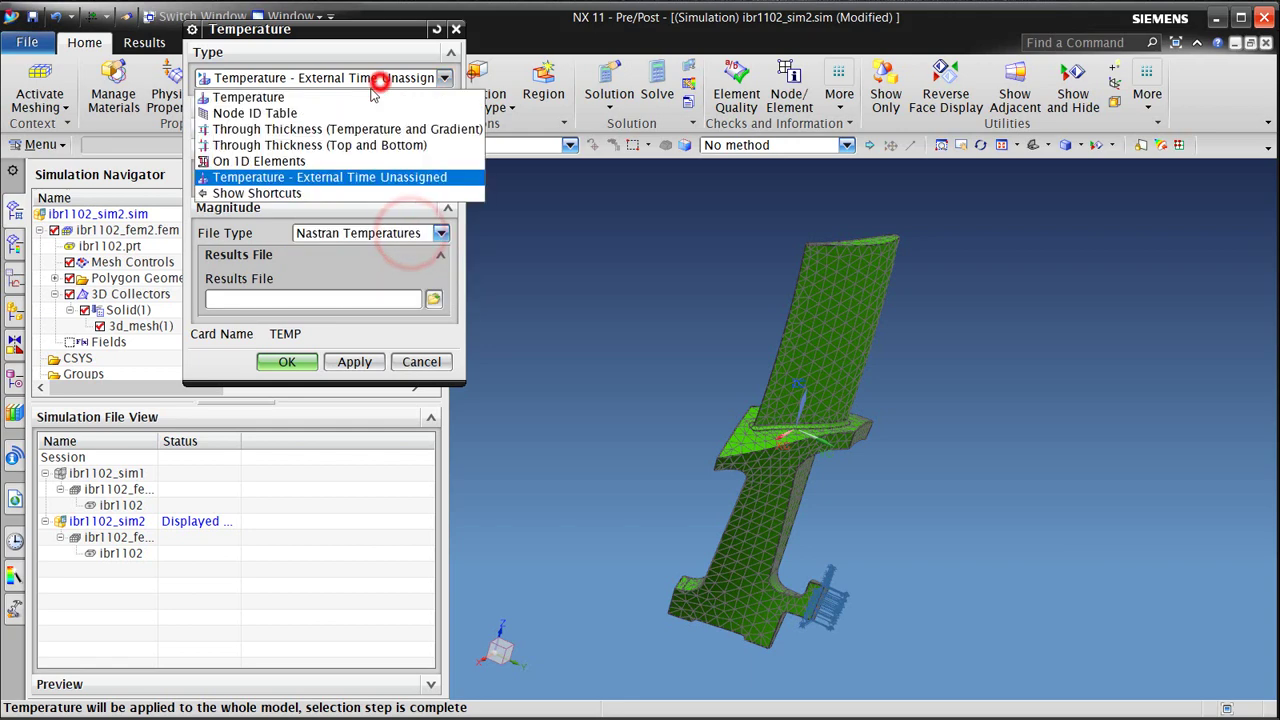
left_click(342, 98)
Step: Create a new table field for the Temperature load's magnitude with a Cartesian independent domain
left_click(440, 276)
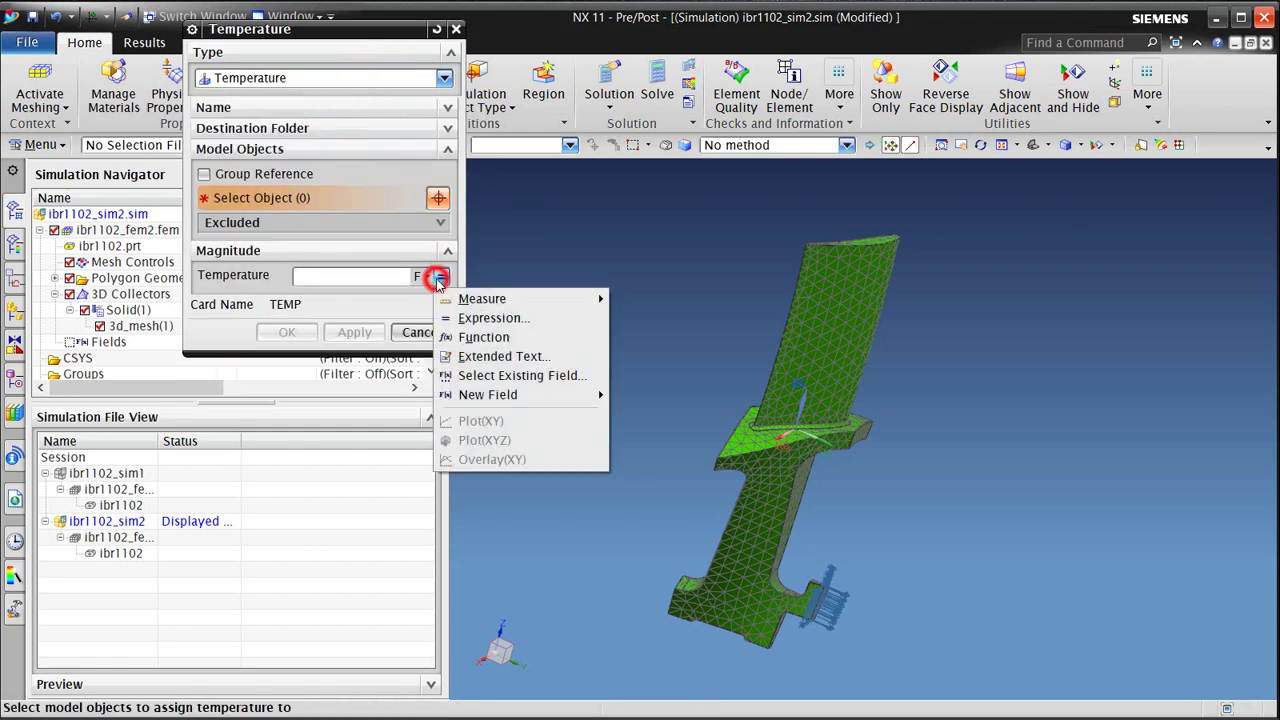
mouse_move(510, 396)
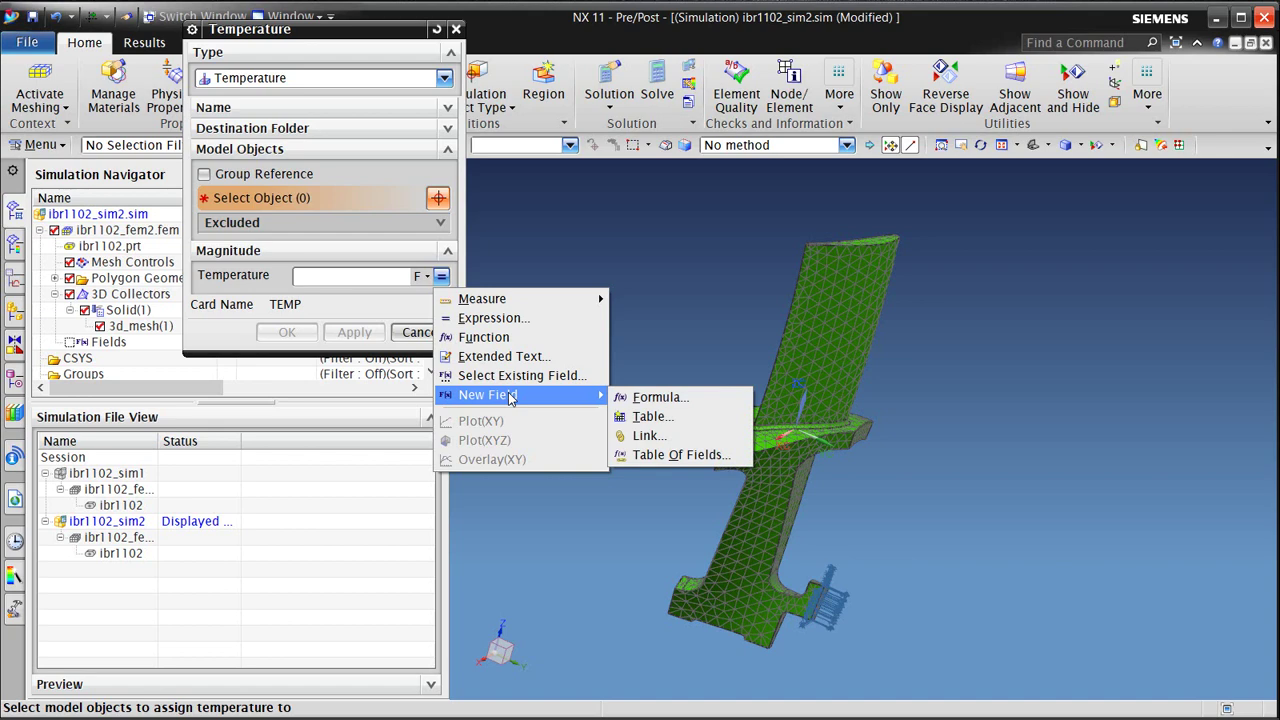
left_click(648, 416)
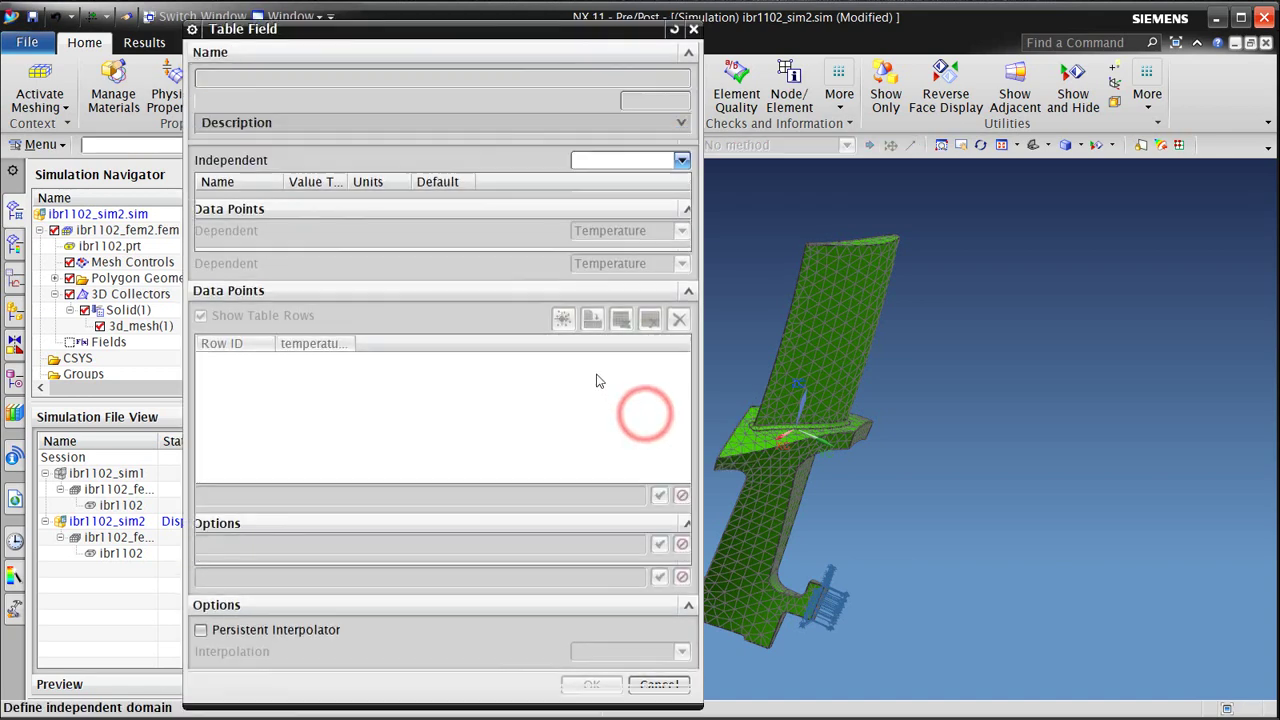
left_click(645, 178)
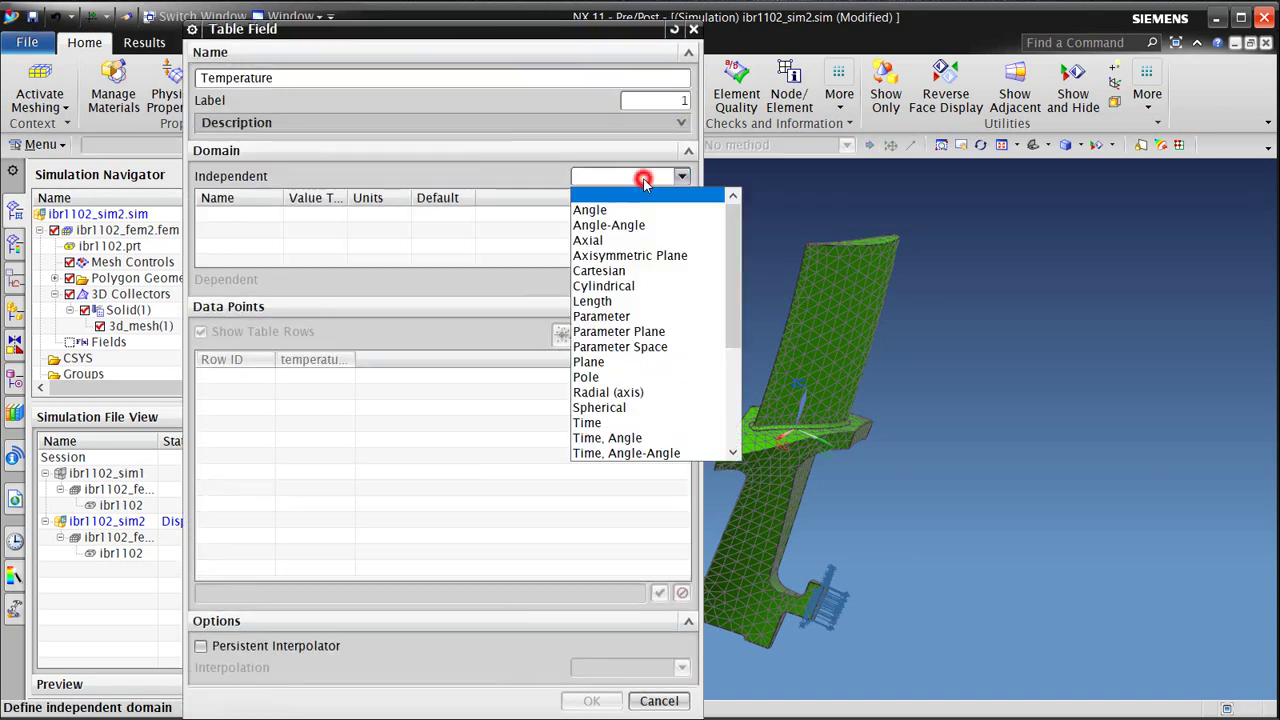
left_click(645, 271)
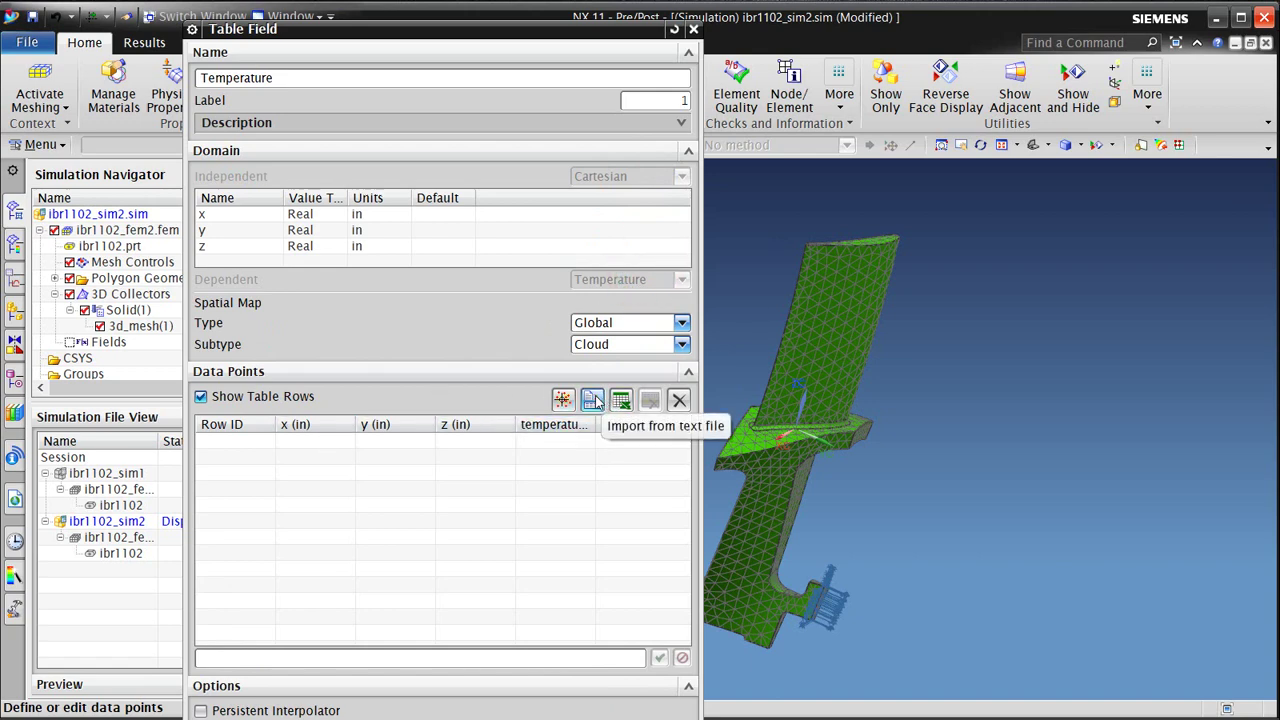
Step: Import the data points of the Cartesian table field from the temps.csv text file in the mapping folder
left_click(594, 400)
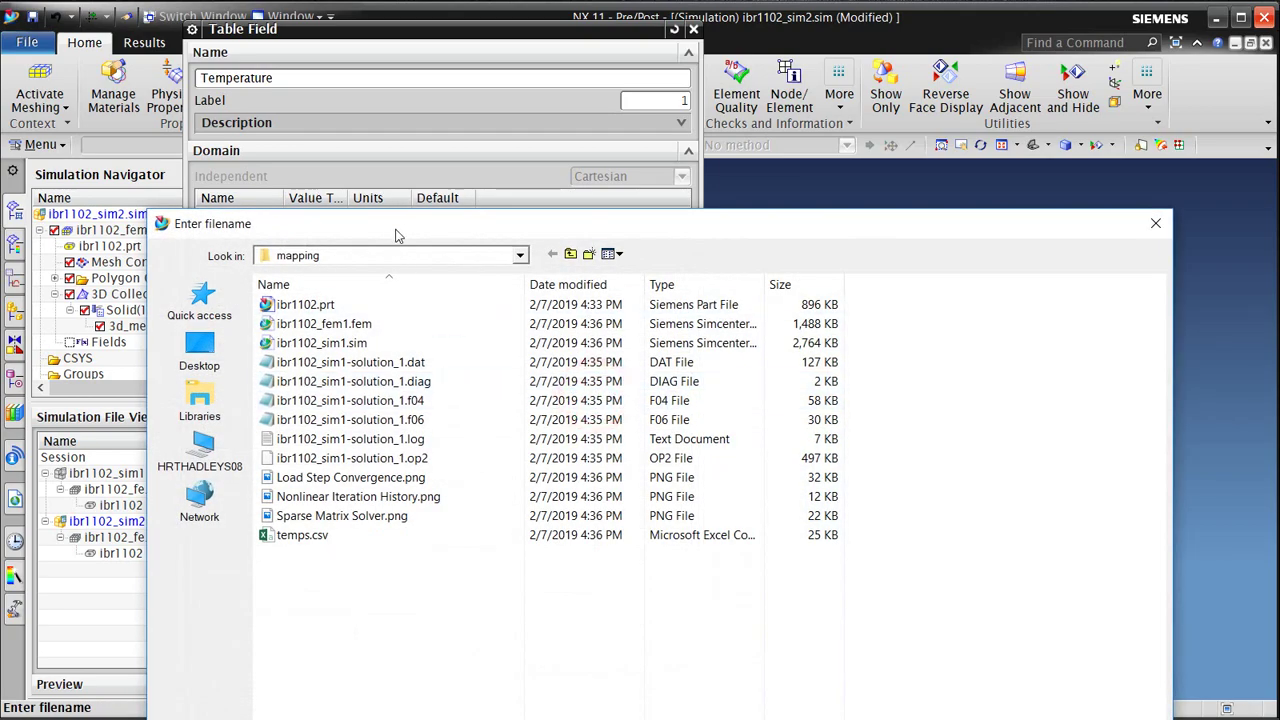
double_click(398, 224)
left_click(236, 425)
left_click(1034, 654)
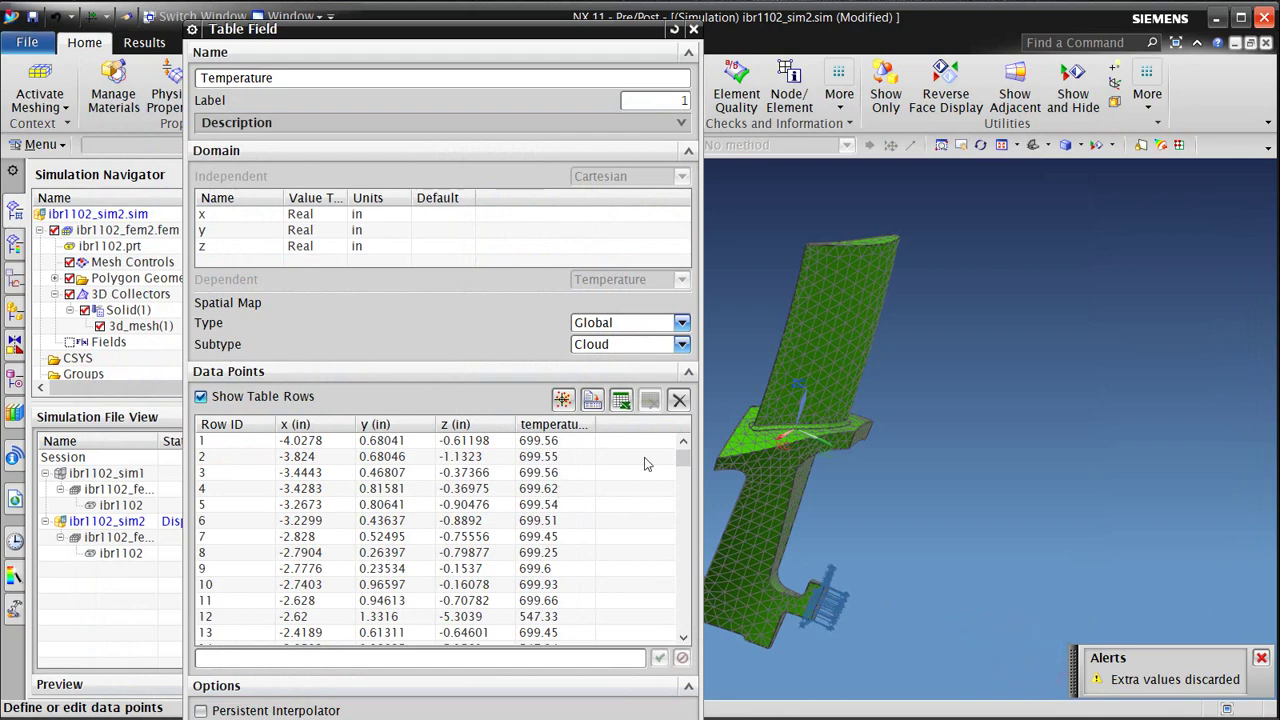
Step: Check the imported rows, keep the Delaunay - Fast interpolation and accept the temperature table field
left_click_drag(684, 462, 686, 575)
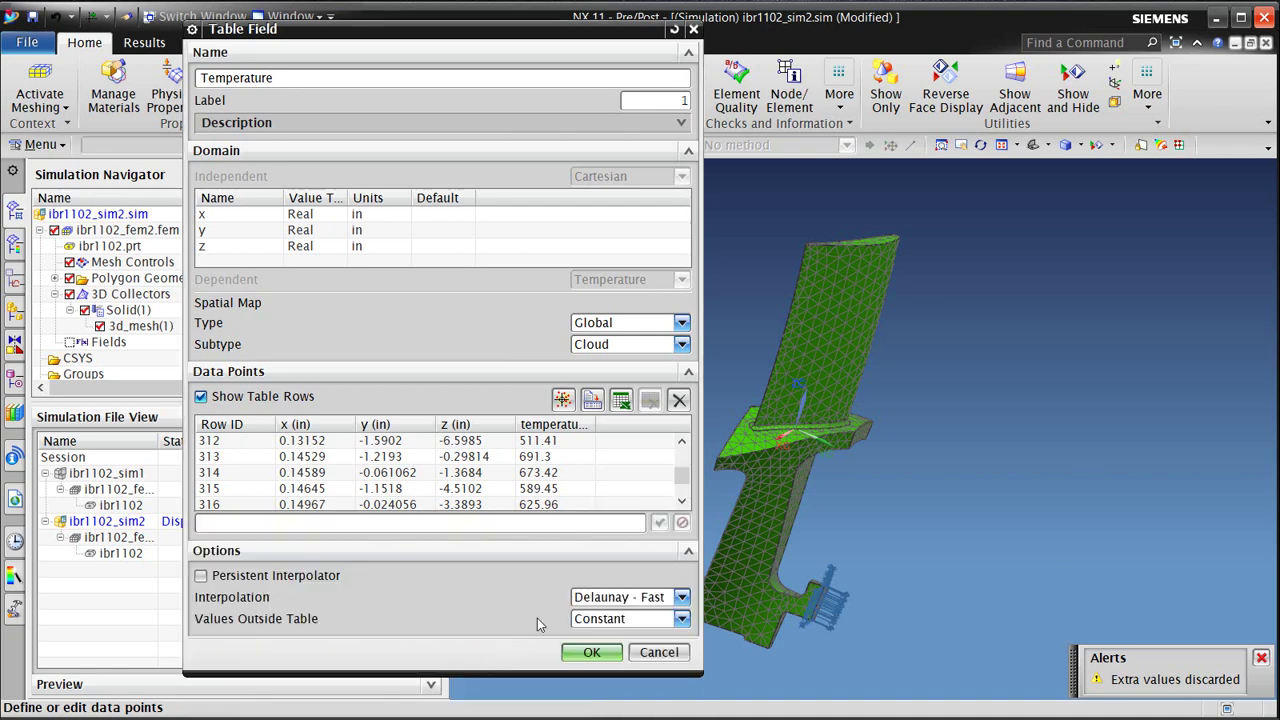
left_click(660, 600)
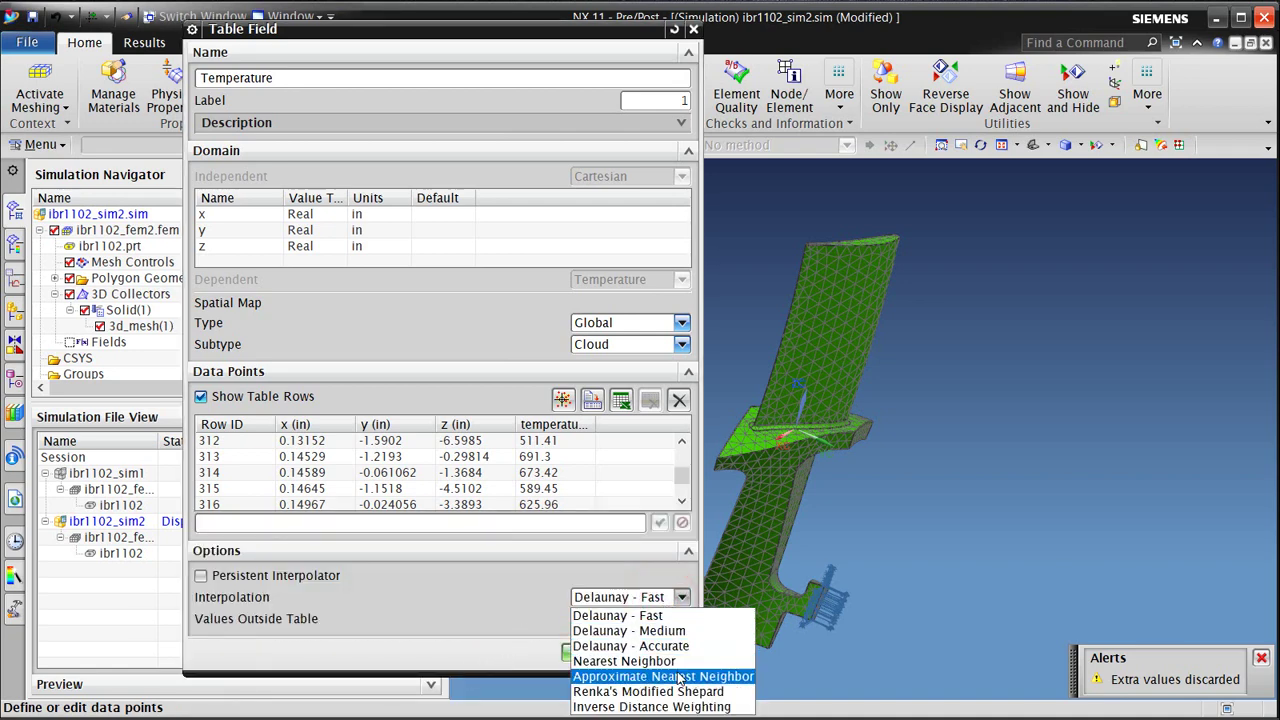
left_click(667, 616)
left_click(603, 651)
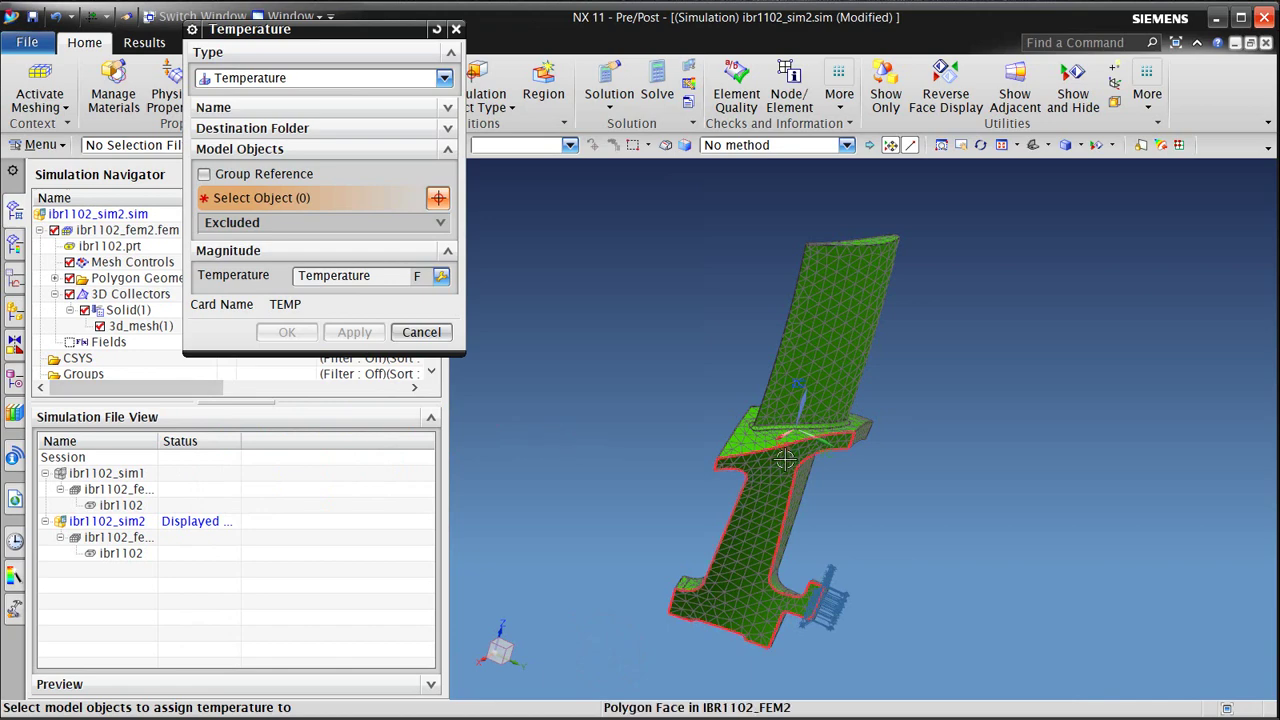
Step: Restrict selection to Polygon Body and apply the Temperature load with its table field to the whole blade body
left_click_drag(342, 30, 251, 247)
left_click(220, 145)
left_click(178, 240)
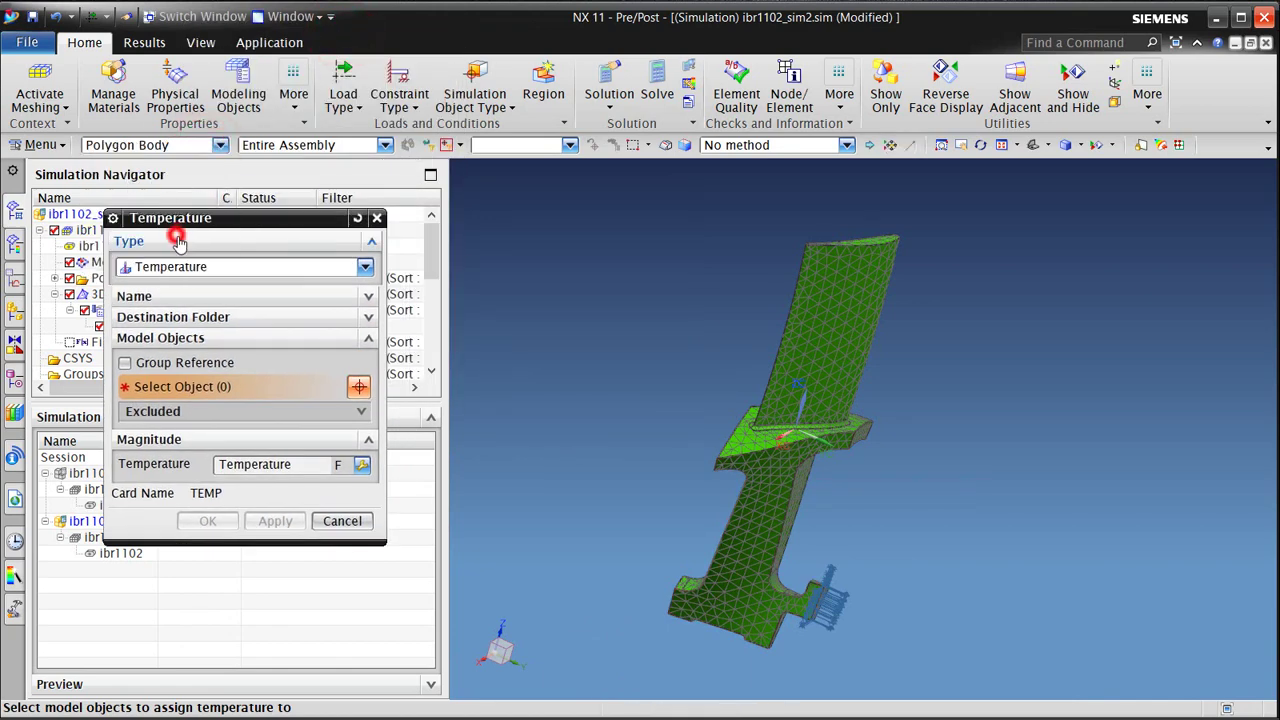
left_click(782, 487)
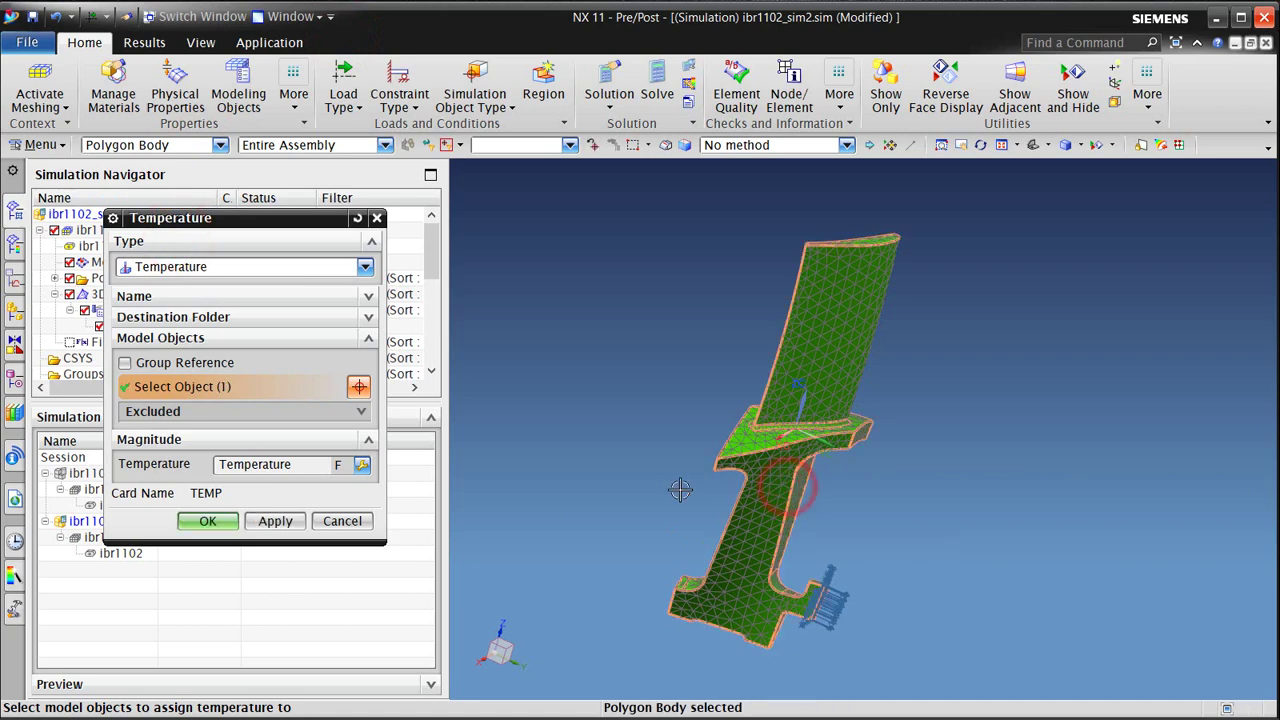
mouse_move(681, 489)
middle_mouse_down()
mouse_move(700, 480)
mouse_move(690, 502)
middle_mouse_up()
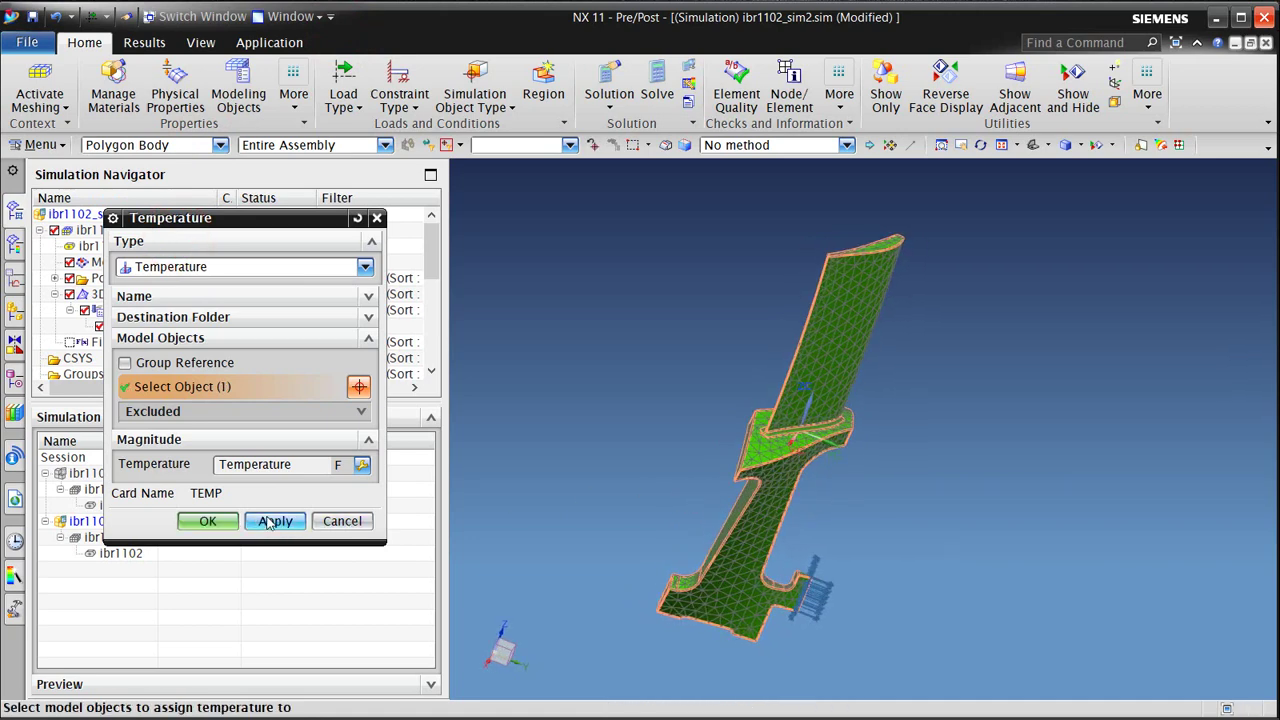
left_click(207, 521)
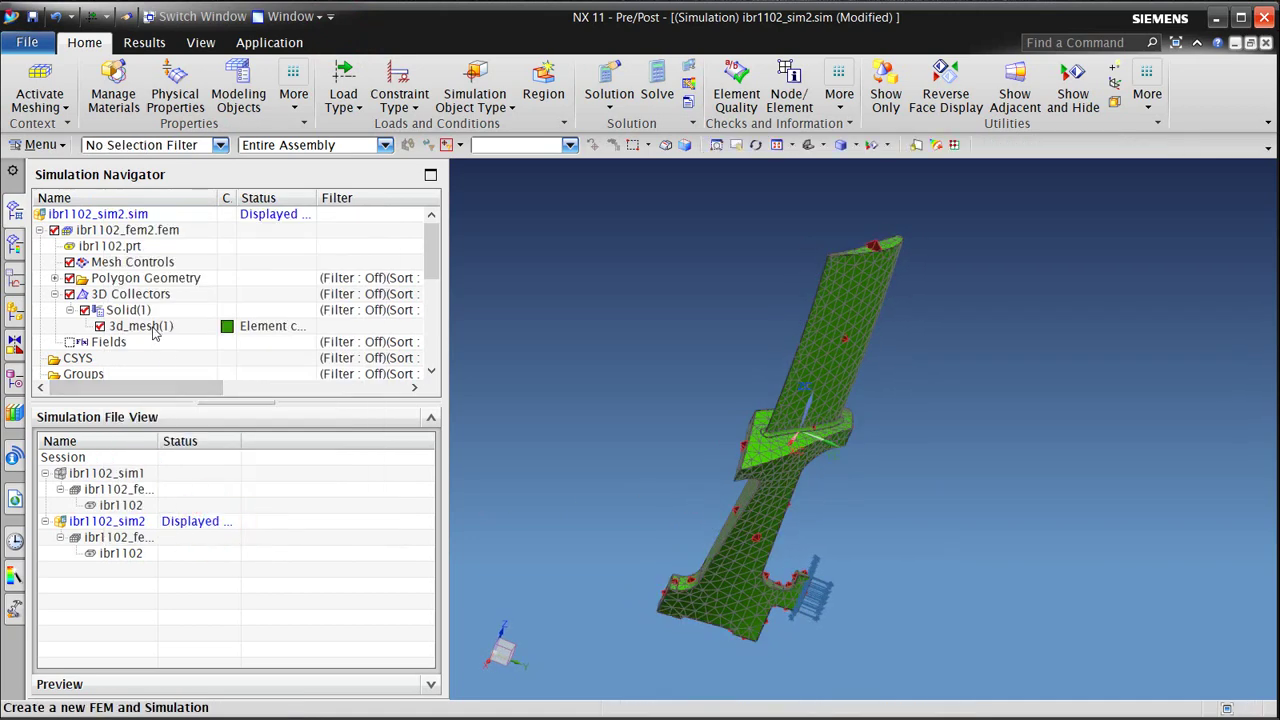
Step: Examine the constraint listed under Solution 1 and the status and available commands of the temperature load in the Load Container
scroll(153, 333, "down", 5)
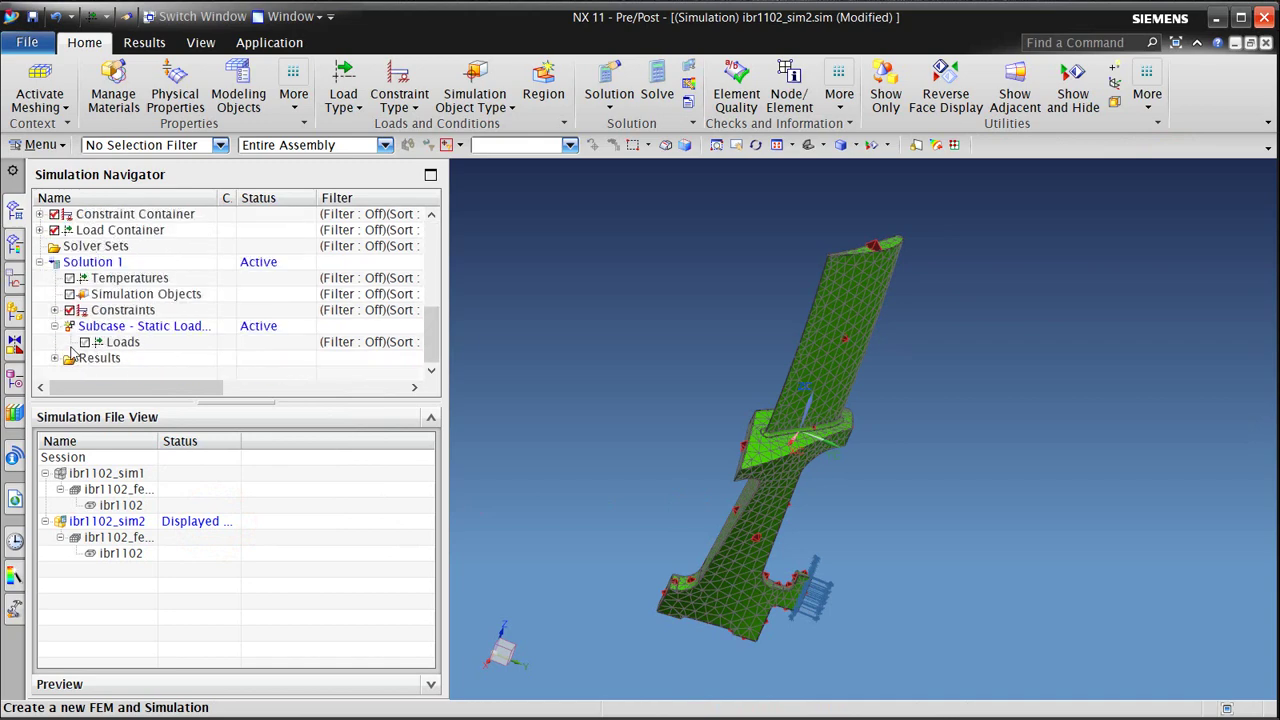
left_click(55, 310)
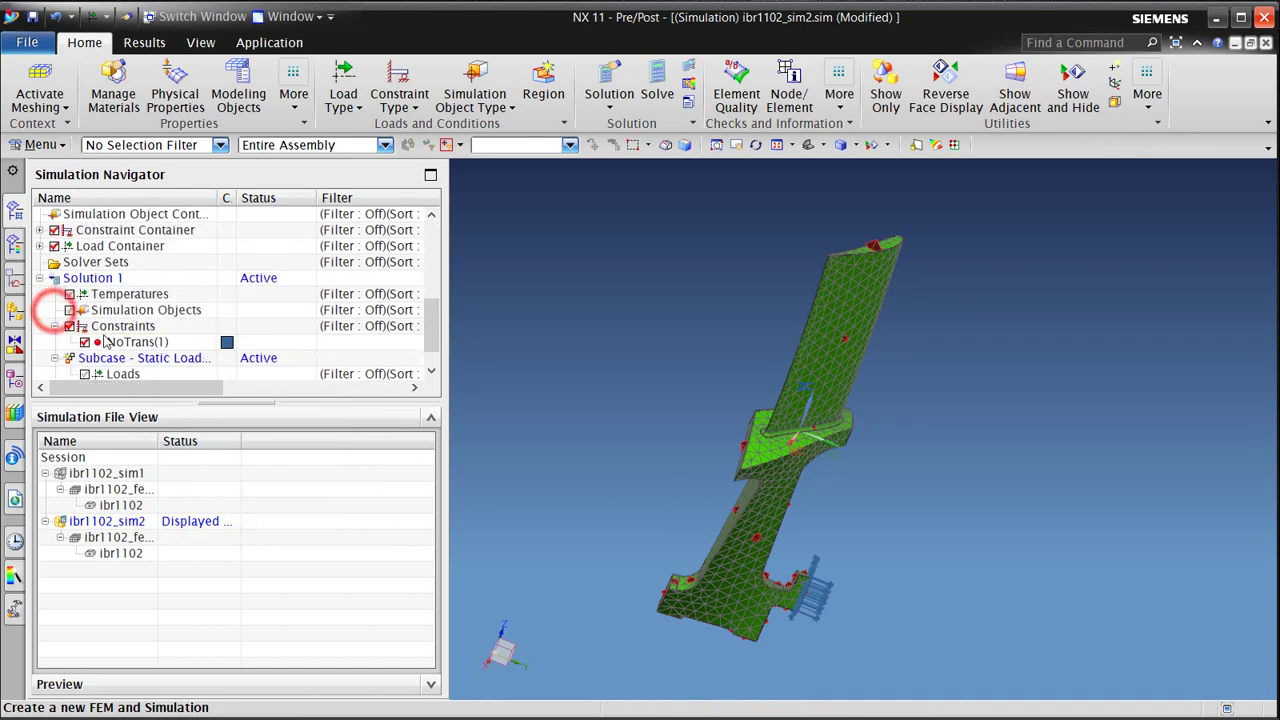
left_click(148, 344)
scroll(148, 344, "down", 1)
key("Escape")
scroll(113, 265, "up", 1)
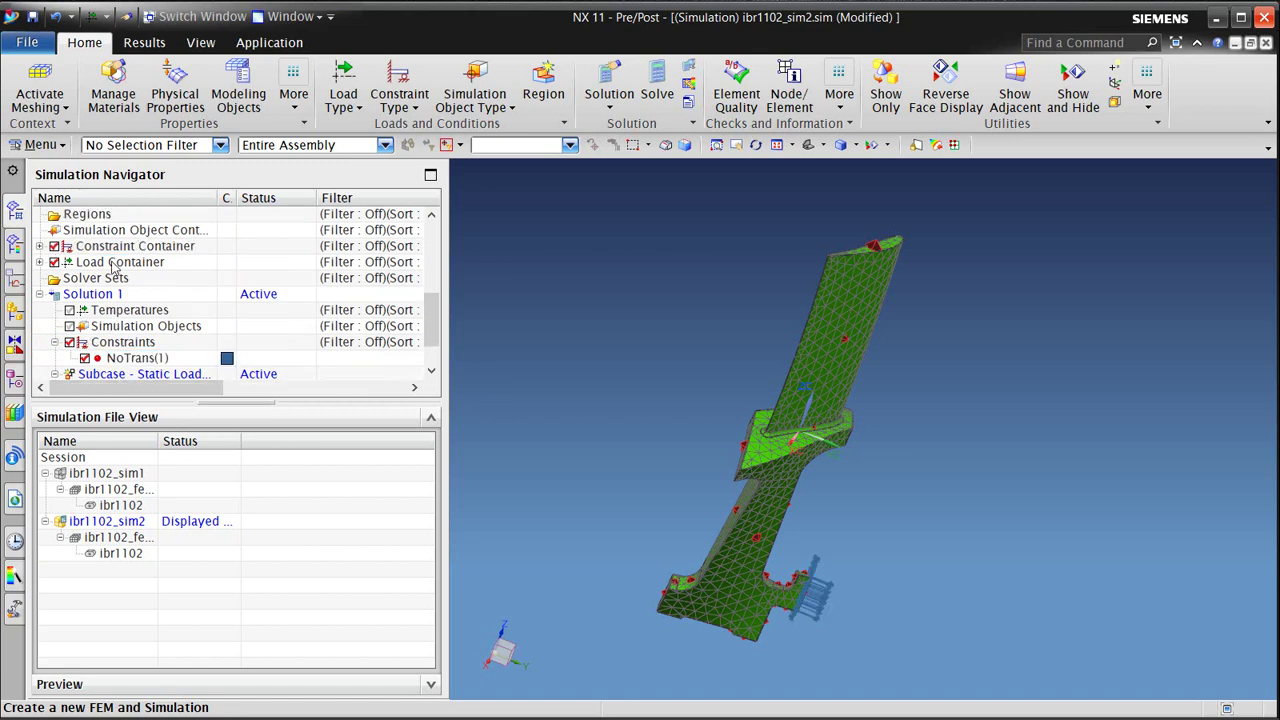
left_click(38, 261)
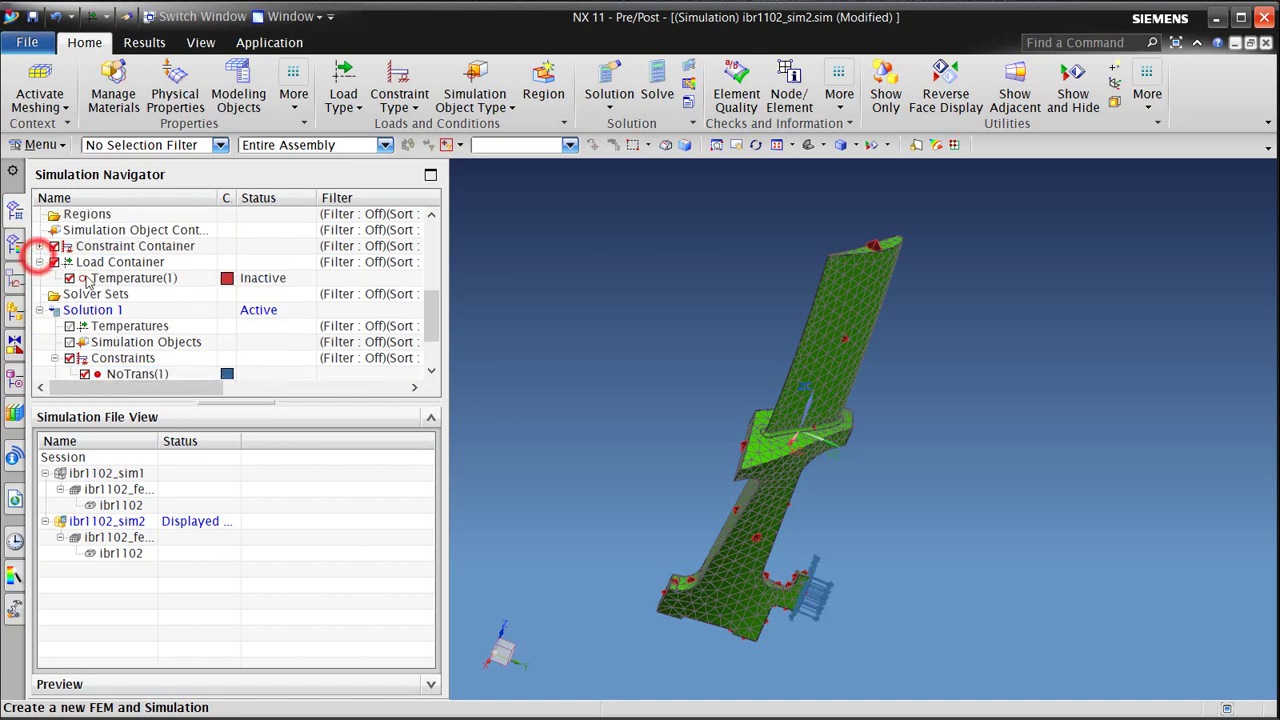
right_click(120, 279)
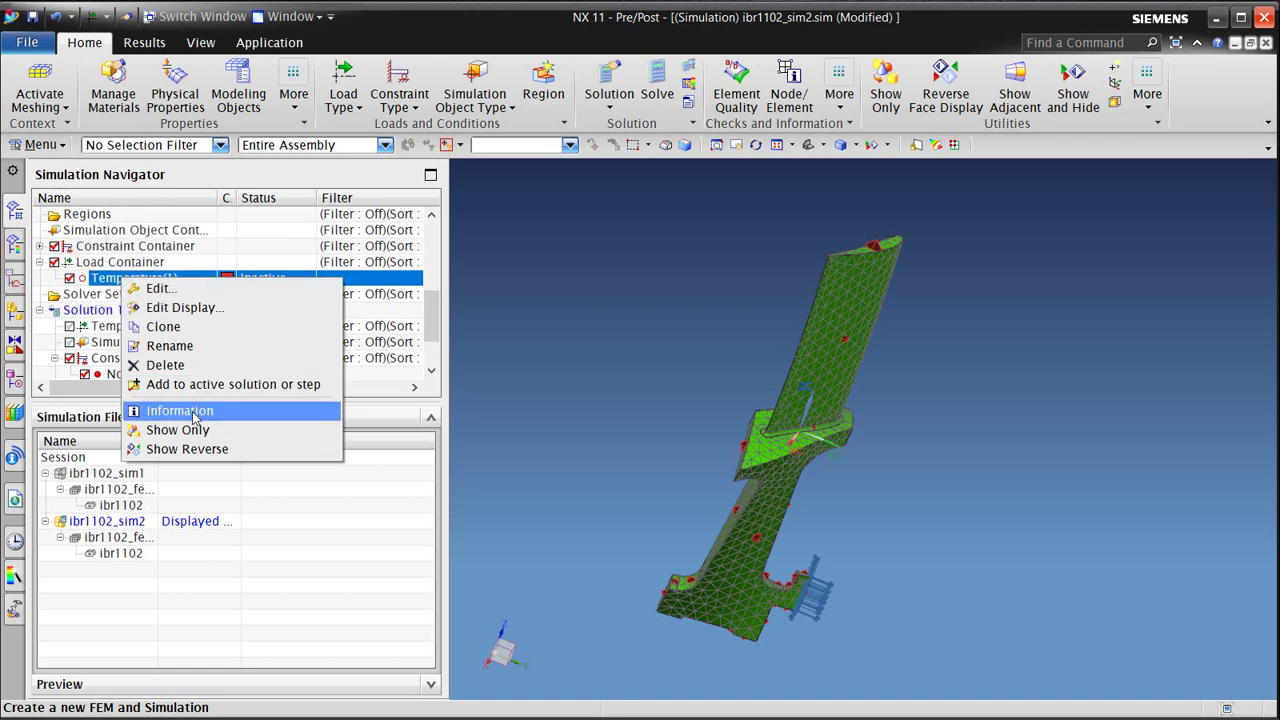
left_click(576, 314)
left_click(582, 370)
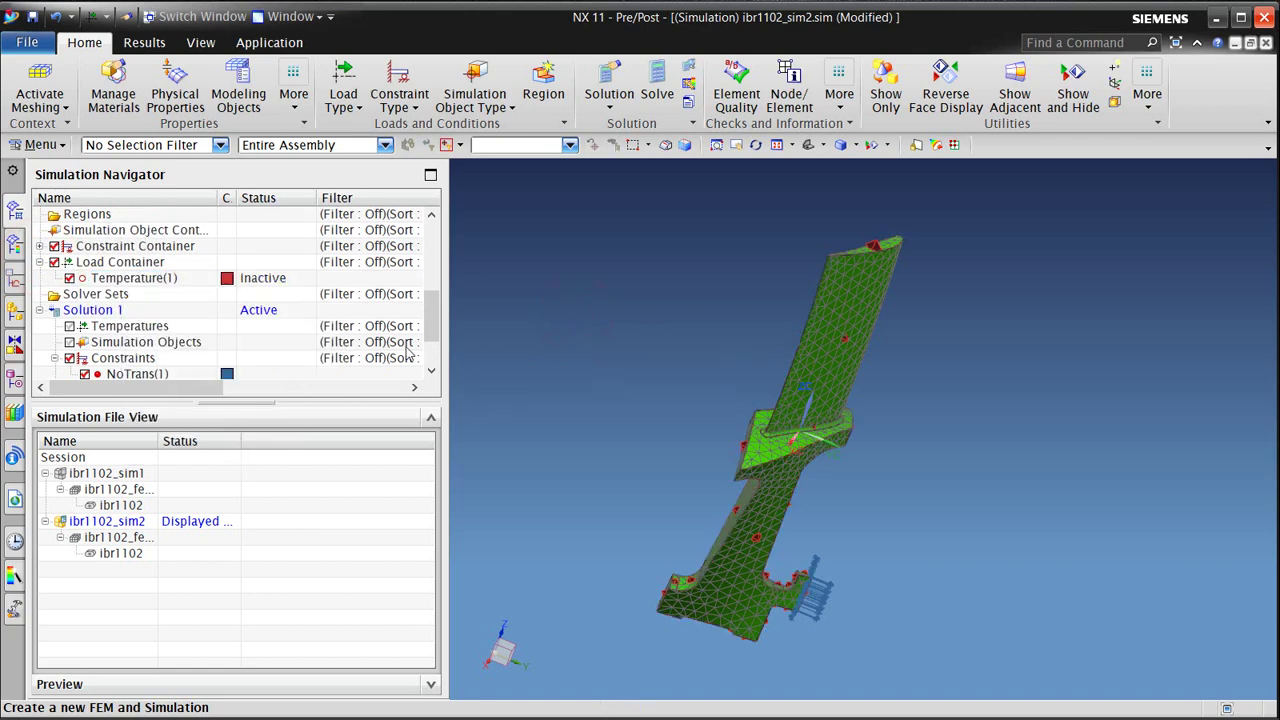
Step: Create a Temperature Load set with a default temperature under the loads of Solution 1's static subcase
scroll(118, 340, "down", 2)
right_click(118, 344)
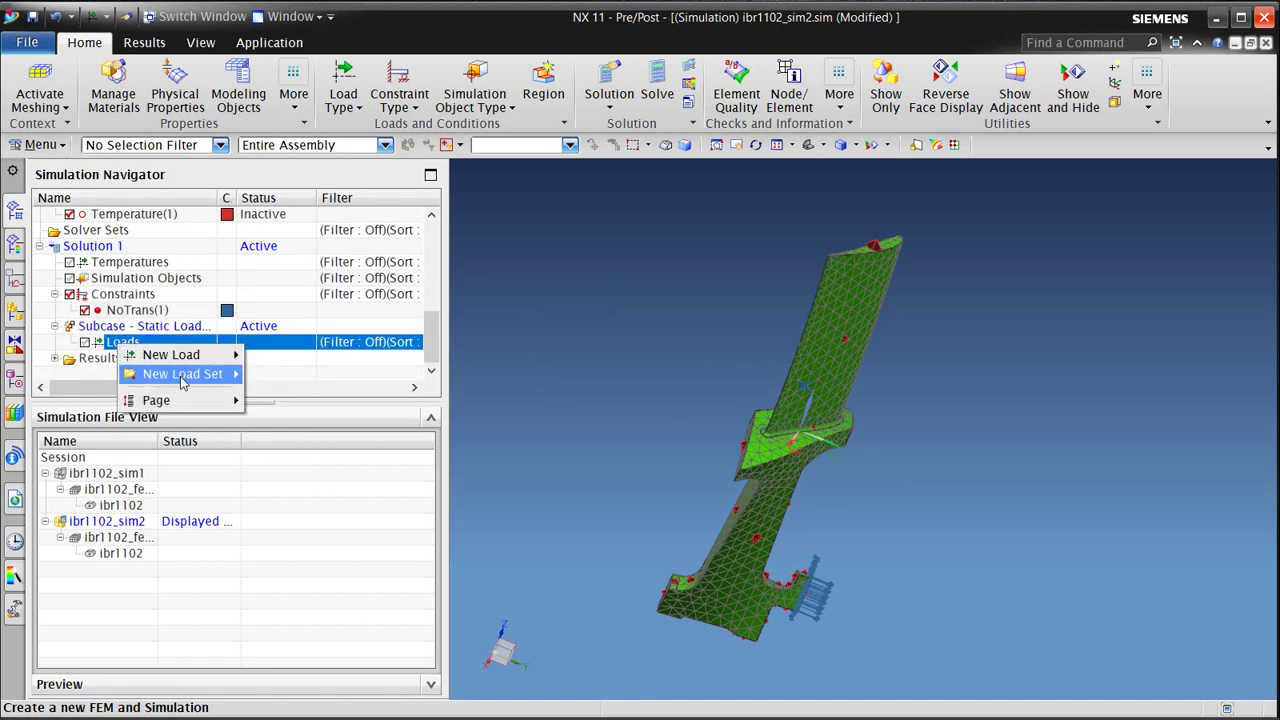
mouse_move(222, 374)
left_click(305, 397)
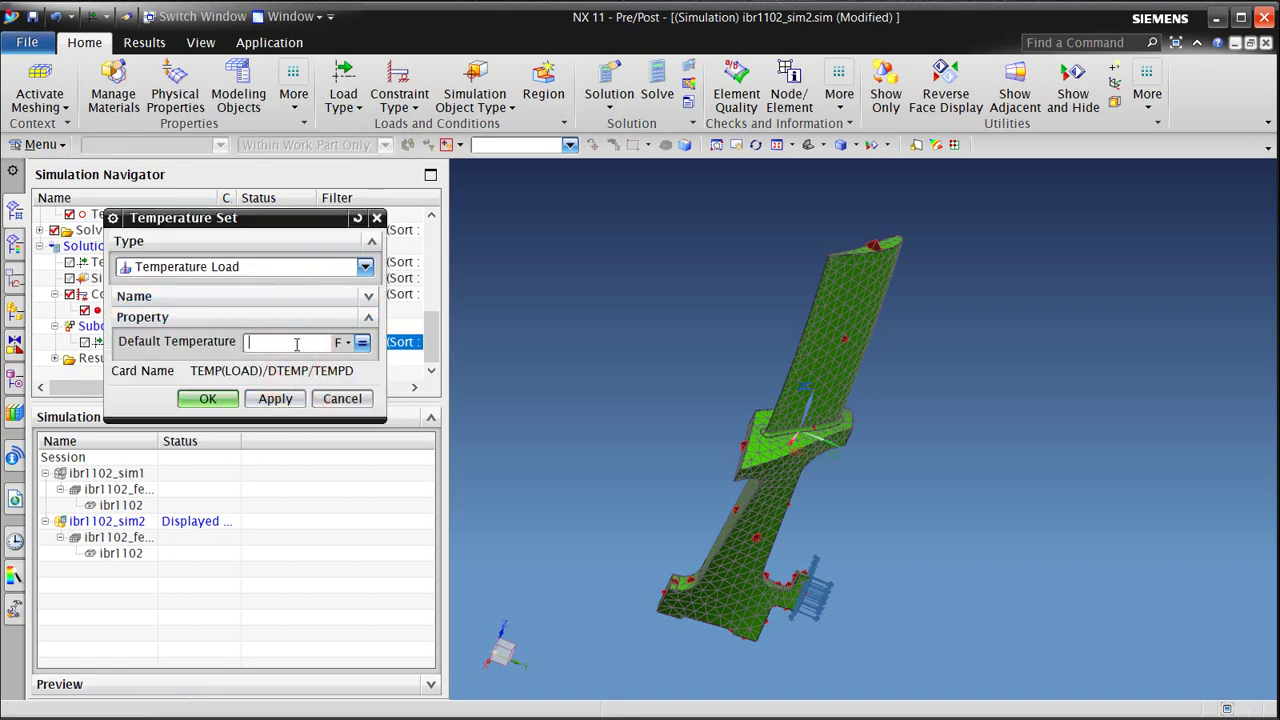
left_click(207, 398)
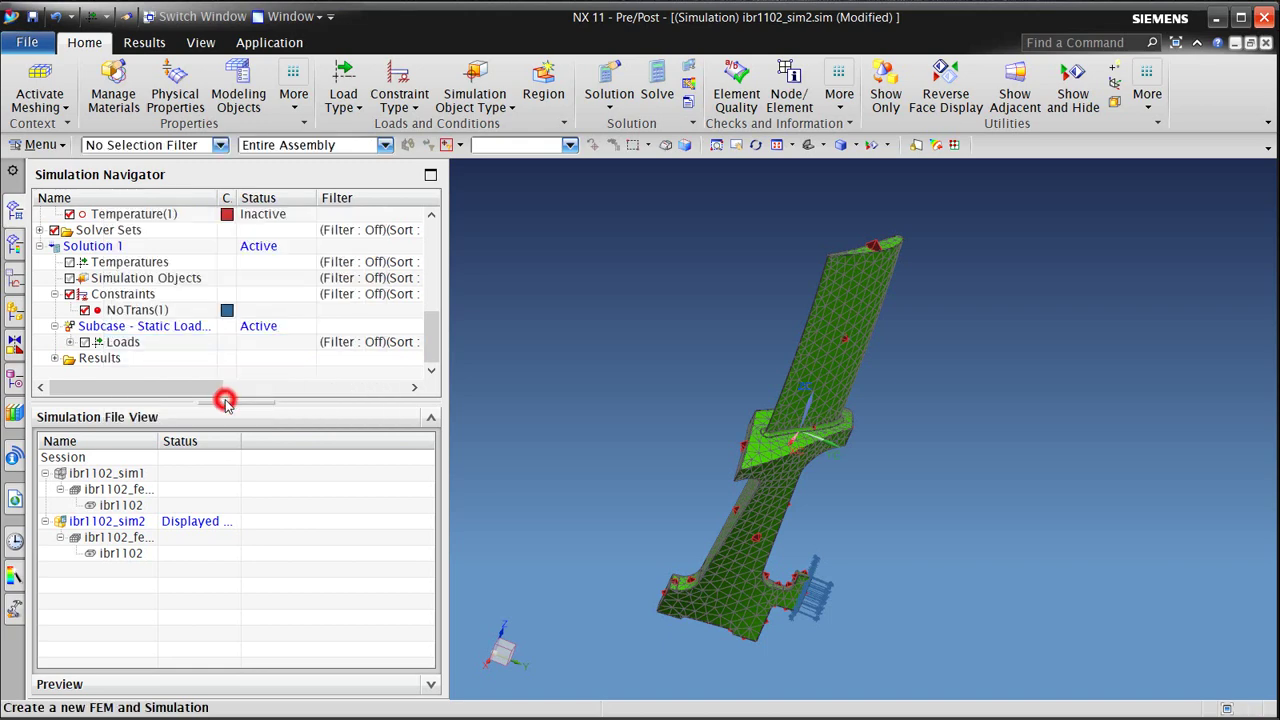
Step: Create an Initial/Stress Free Temperature set in Solution 1 and add the blade's temperature load to the subcase's temperature set
right_click(128, 266)
mouse_move(200, 276)
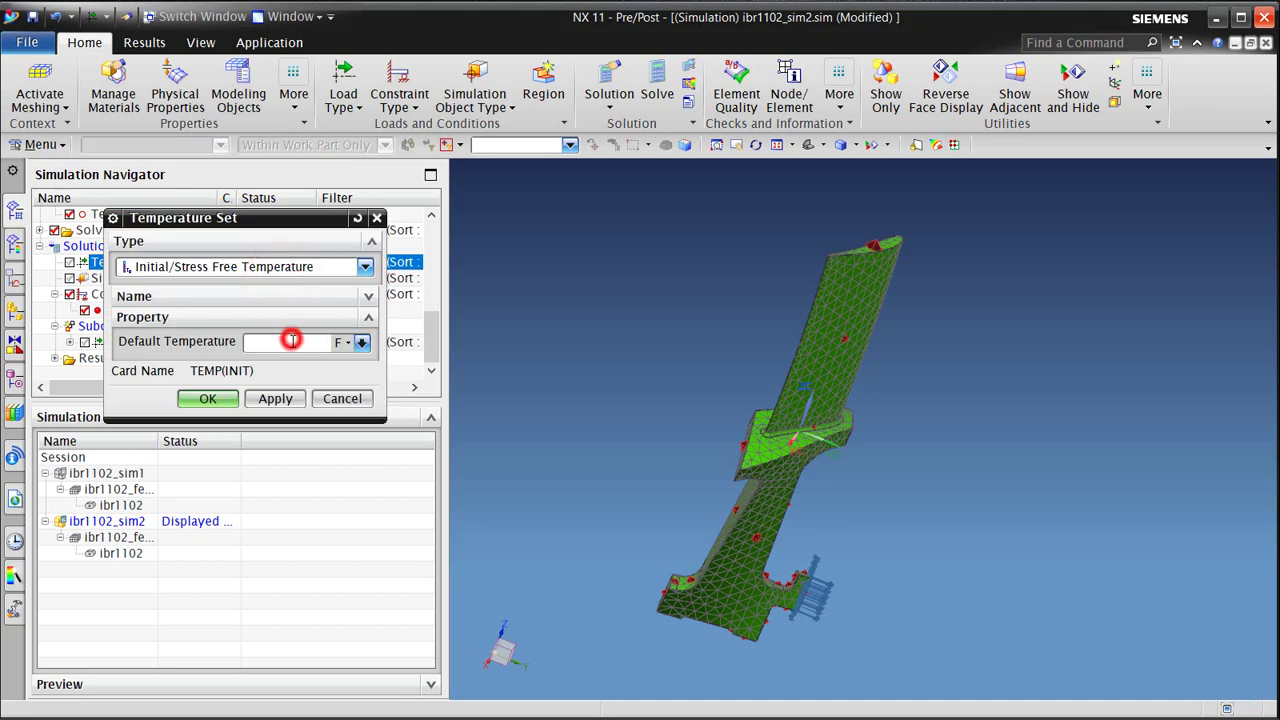
left_click(208, 398)
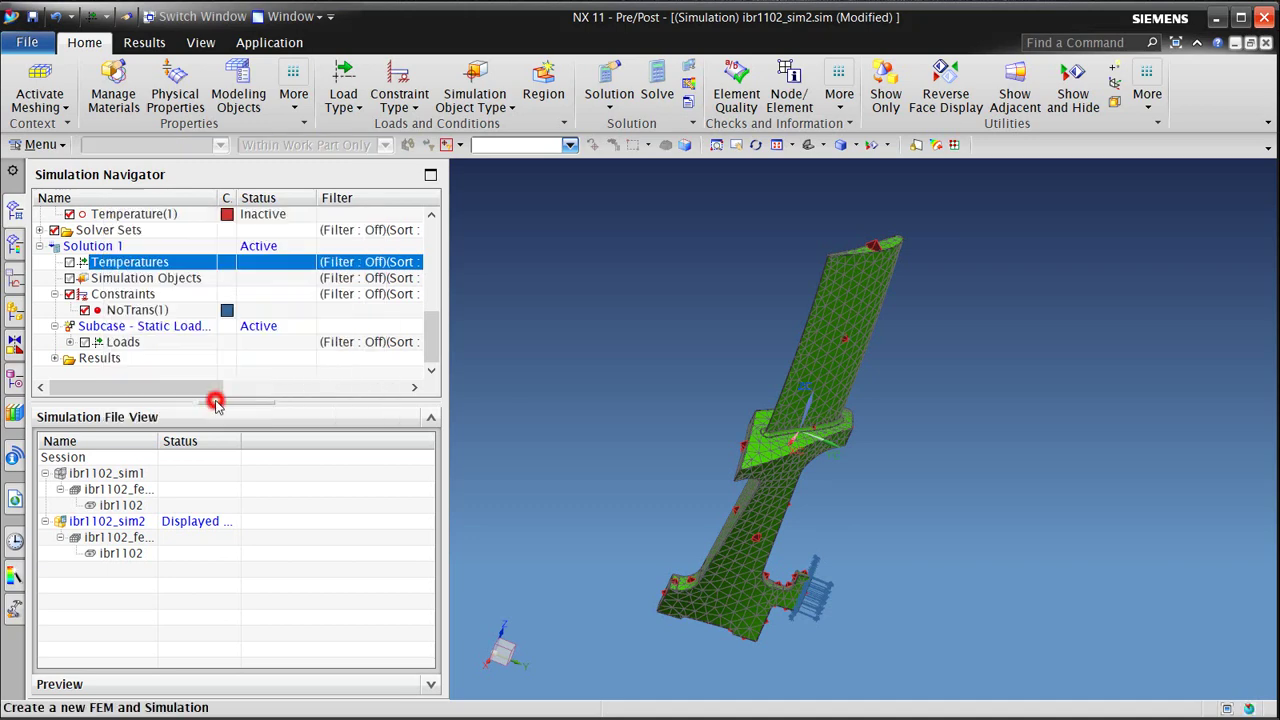
mouse_move(108, 218)
left_mouse_down()
mouse_move(122, 345)
mouse_move(72, 341)
left_mouse_up()
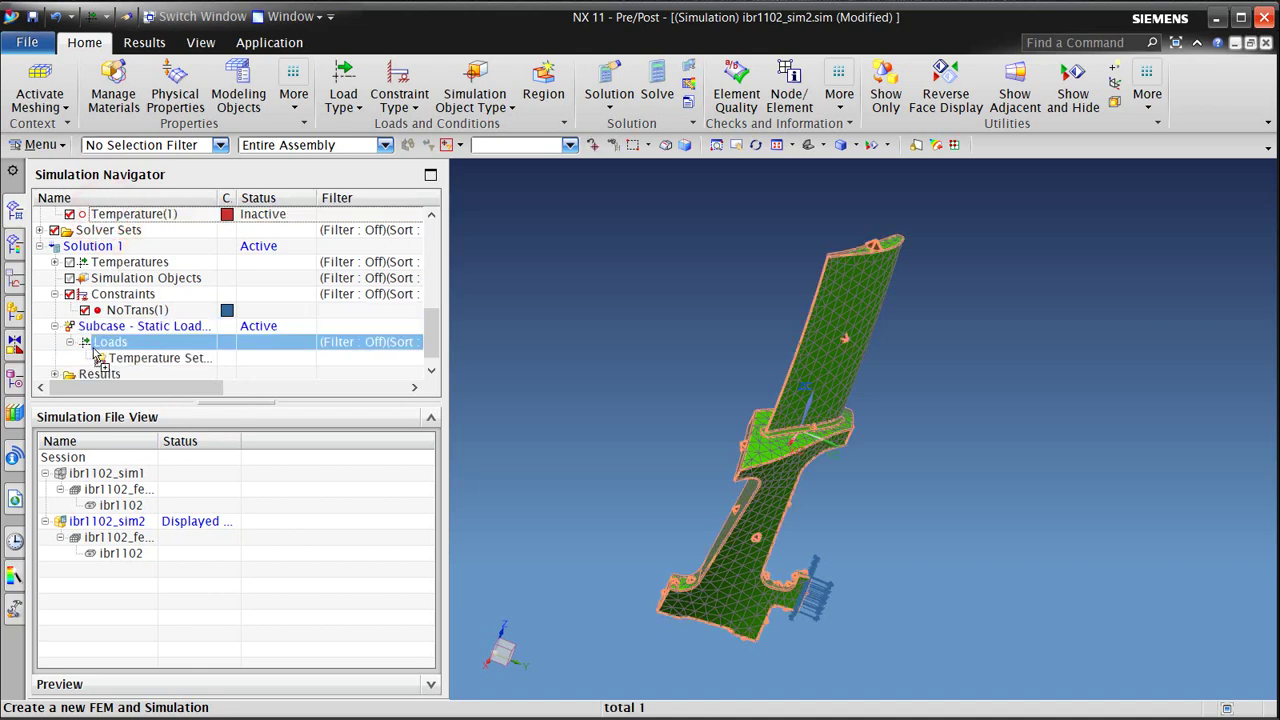
left_click(86, 358)
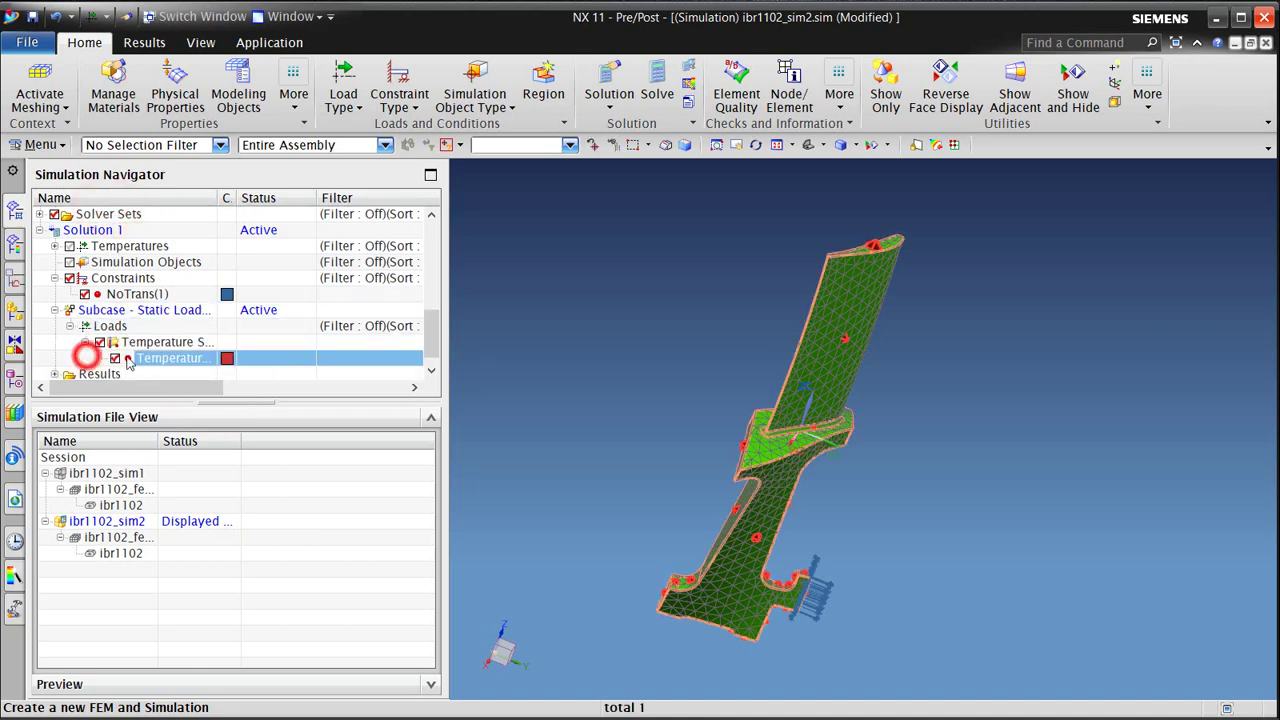
Step: Plot the contours of the mapped temperature load on the blade, inspect the distribution and return to the model
right_click(152, 358)
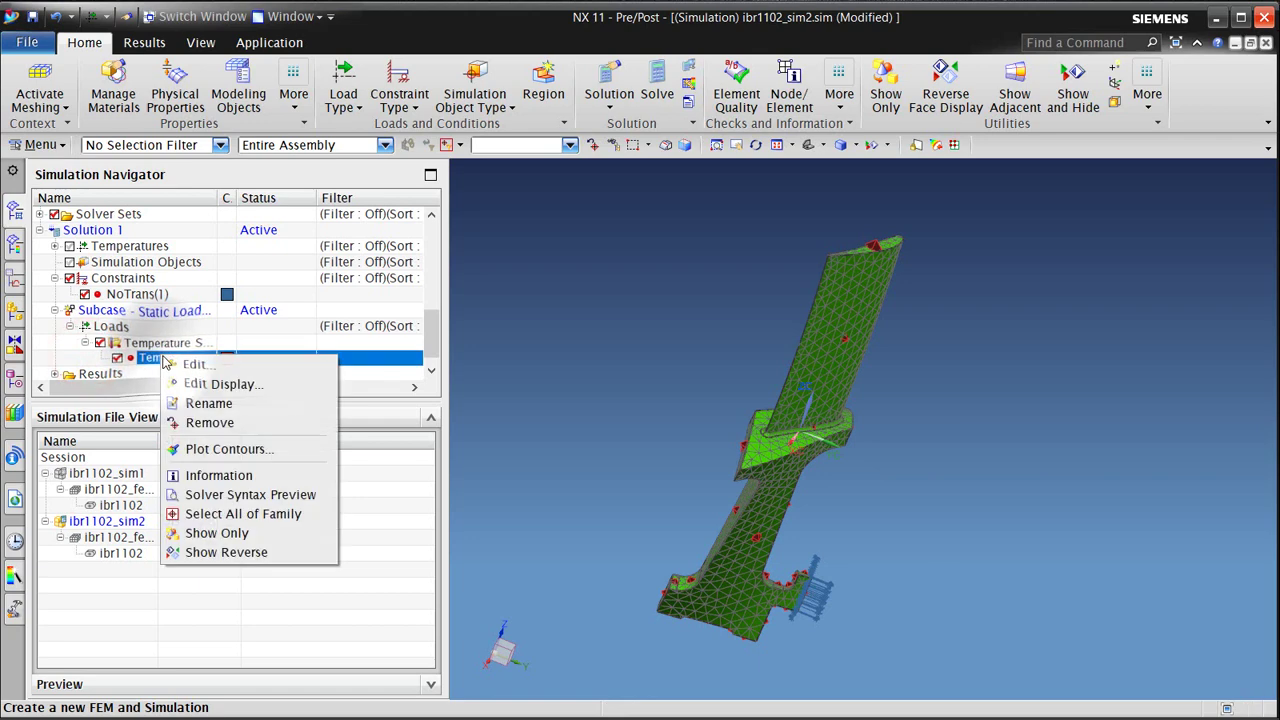
left_click(228, 449)
middle_click_drag(641, 432, 690, 500)
left_click(352, 684)
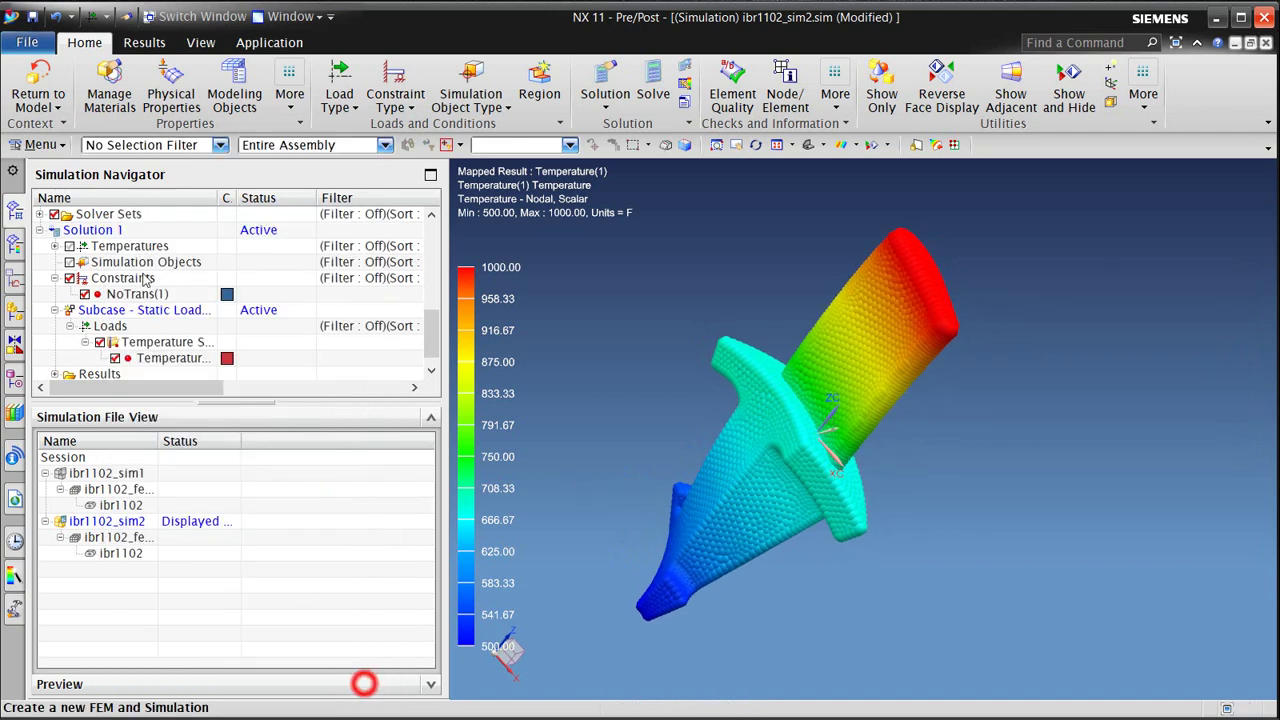
left_click(30, 66)
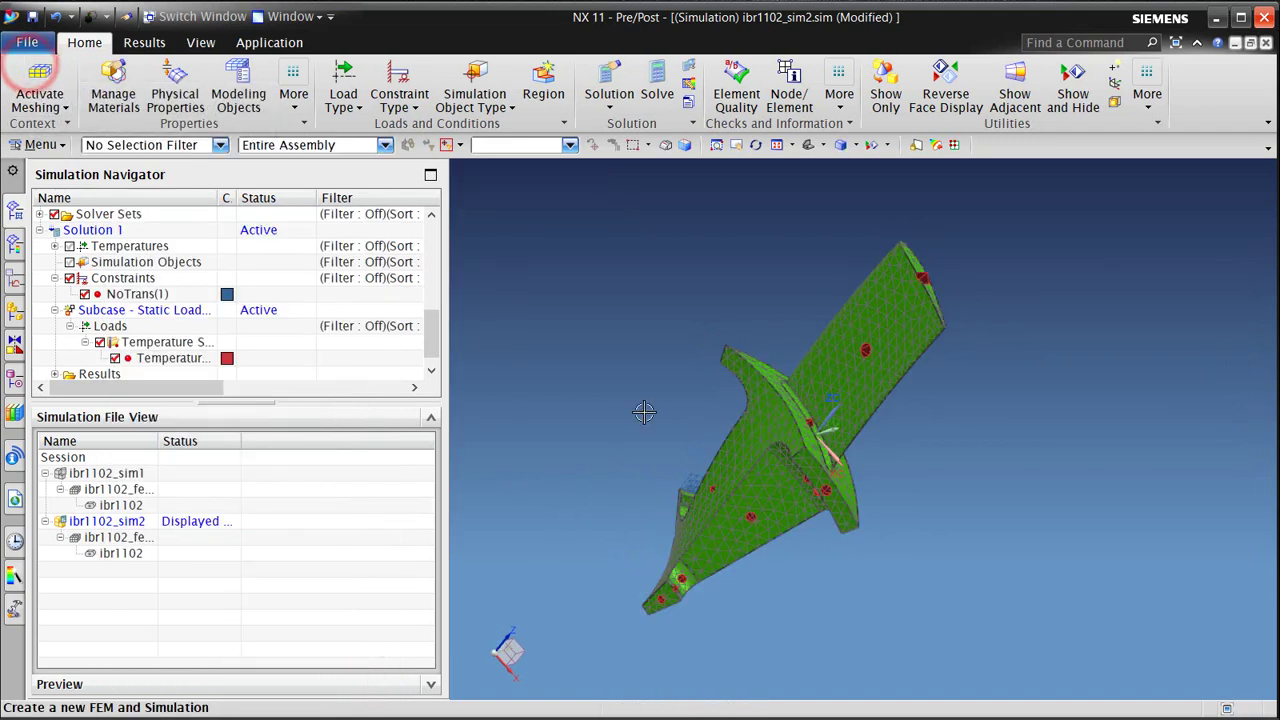
middle_click_drag(648, 396, 583, 366)
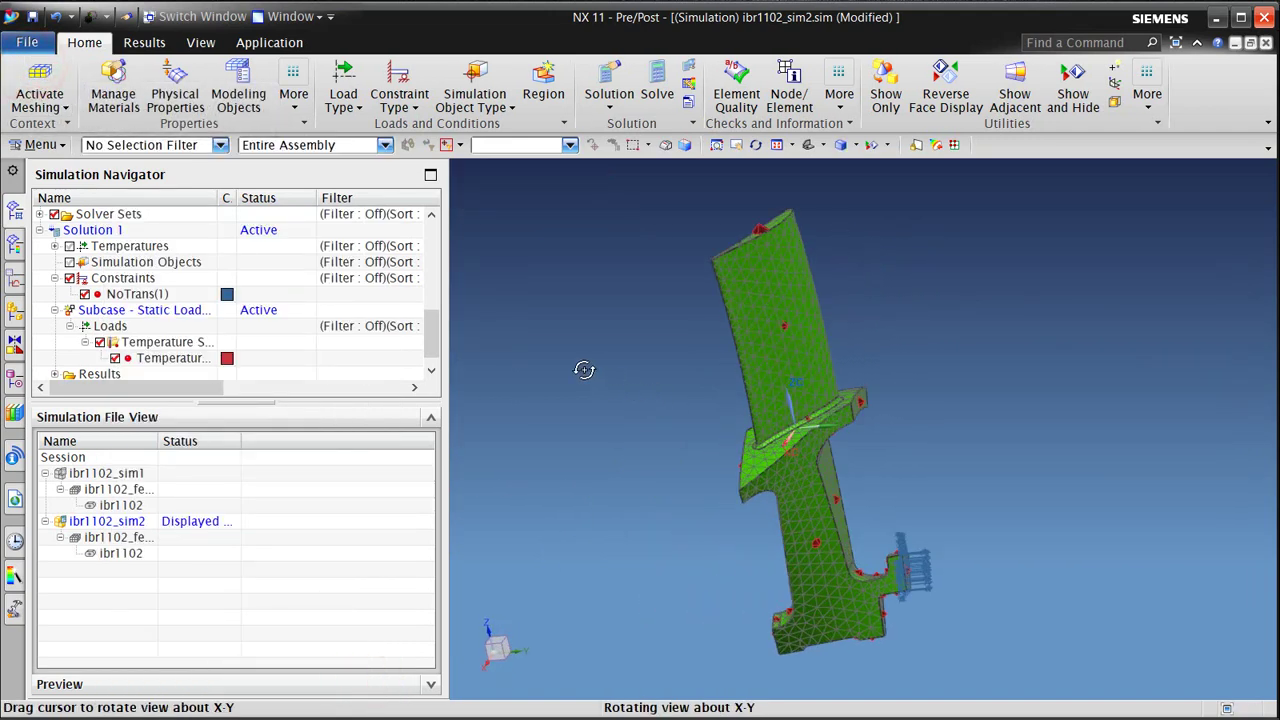
Step: Solve Solution 1 of ibr1102_sim2, decline the message review and close the job monitor and information windows
right_click(104, 232)
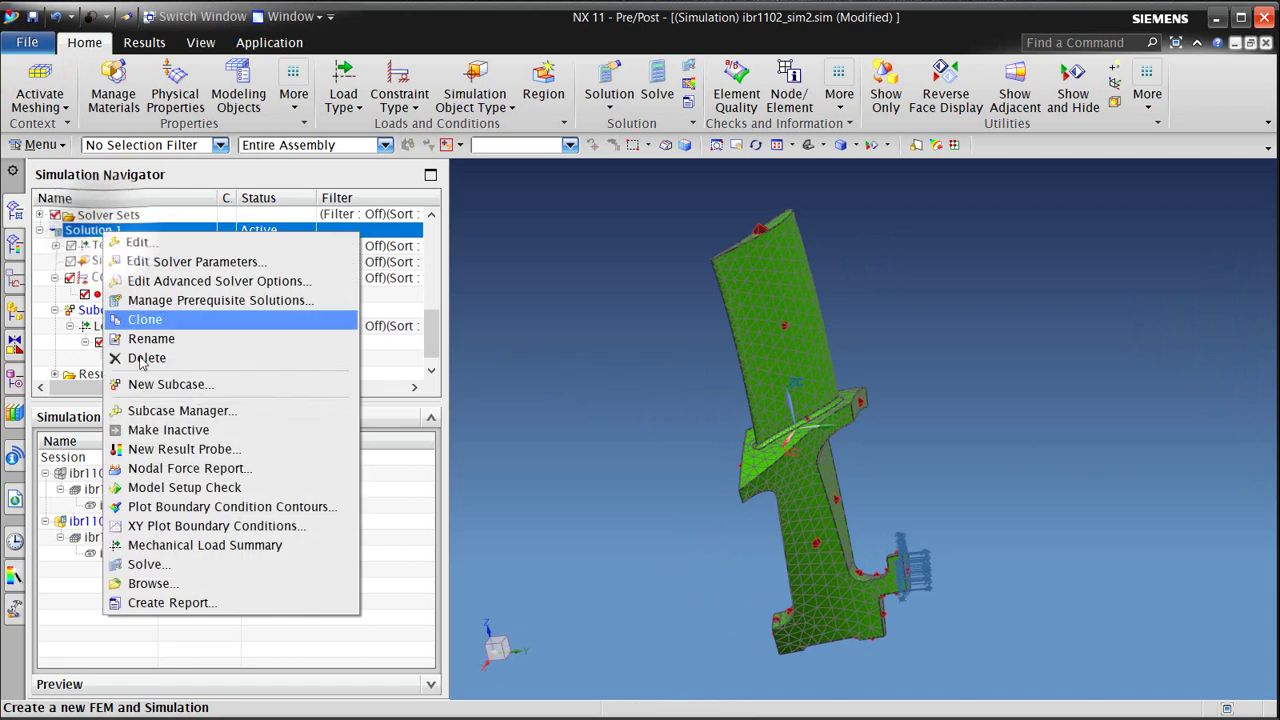
left_click(186, 566)
left_click(268, 415)
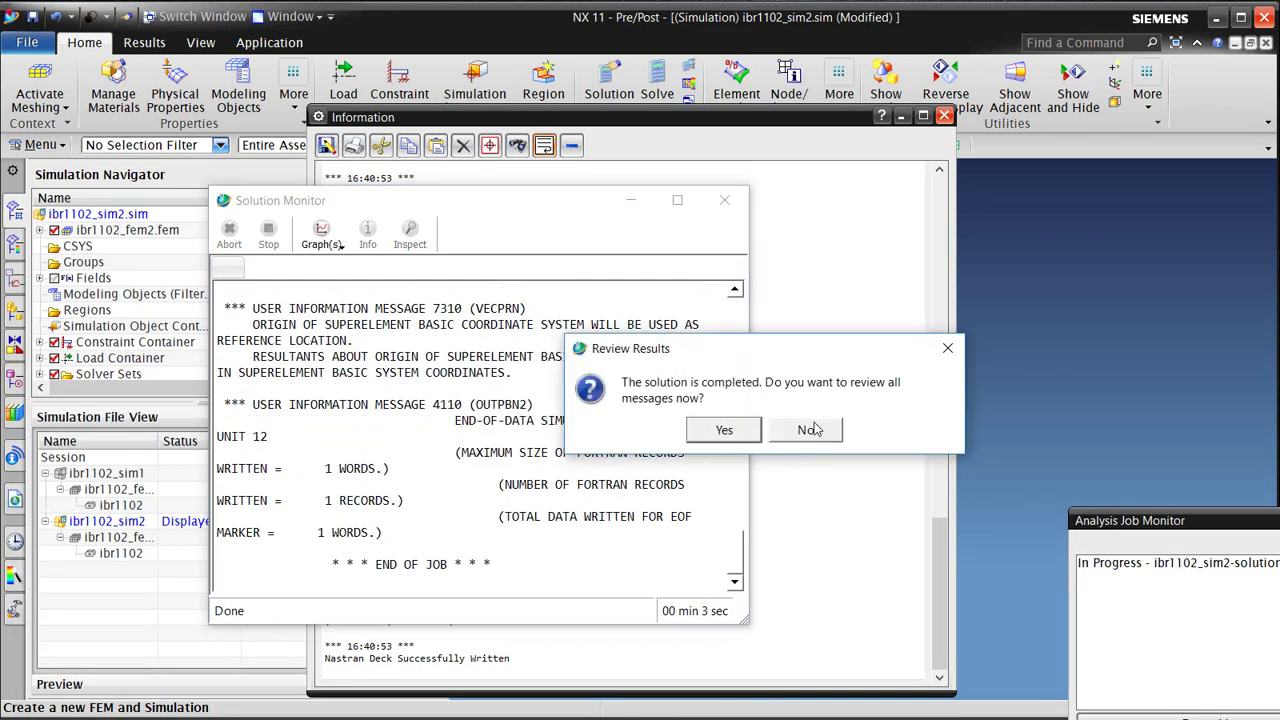
left_click(812, 430)
left_click(1157, 520)
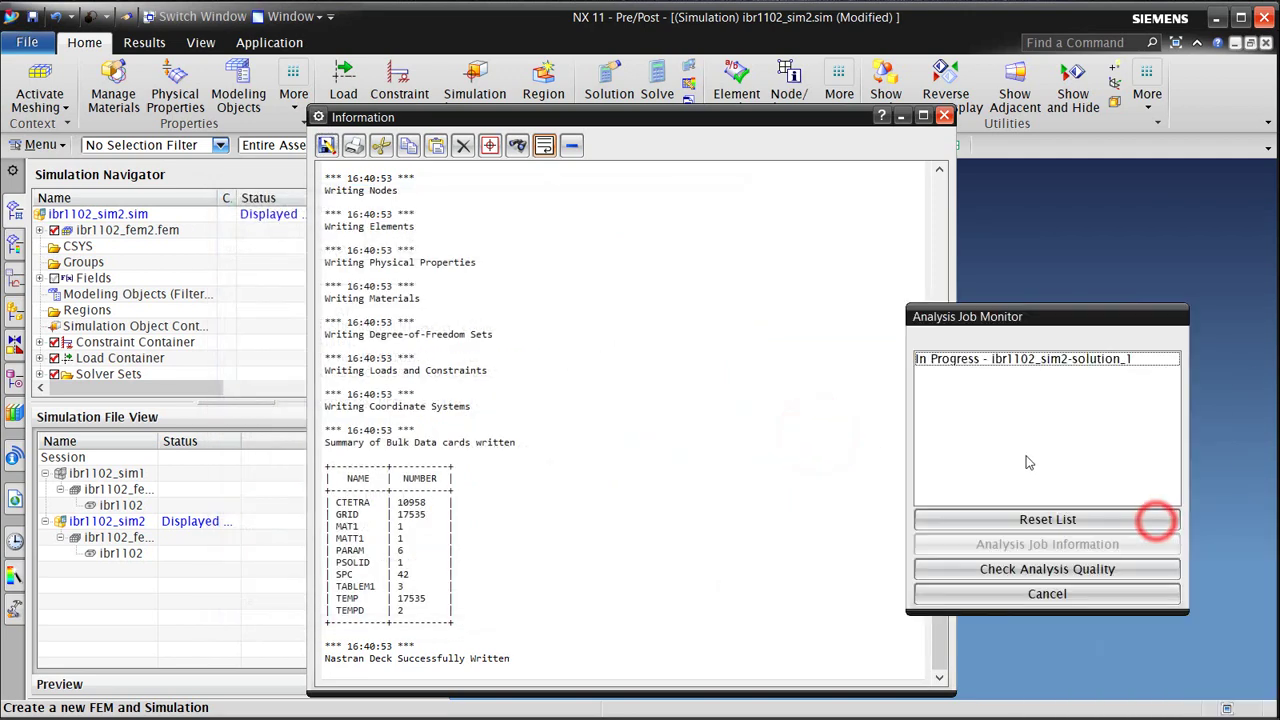
left_click(1055, 592)
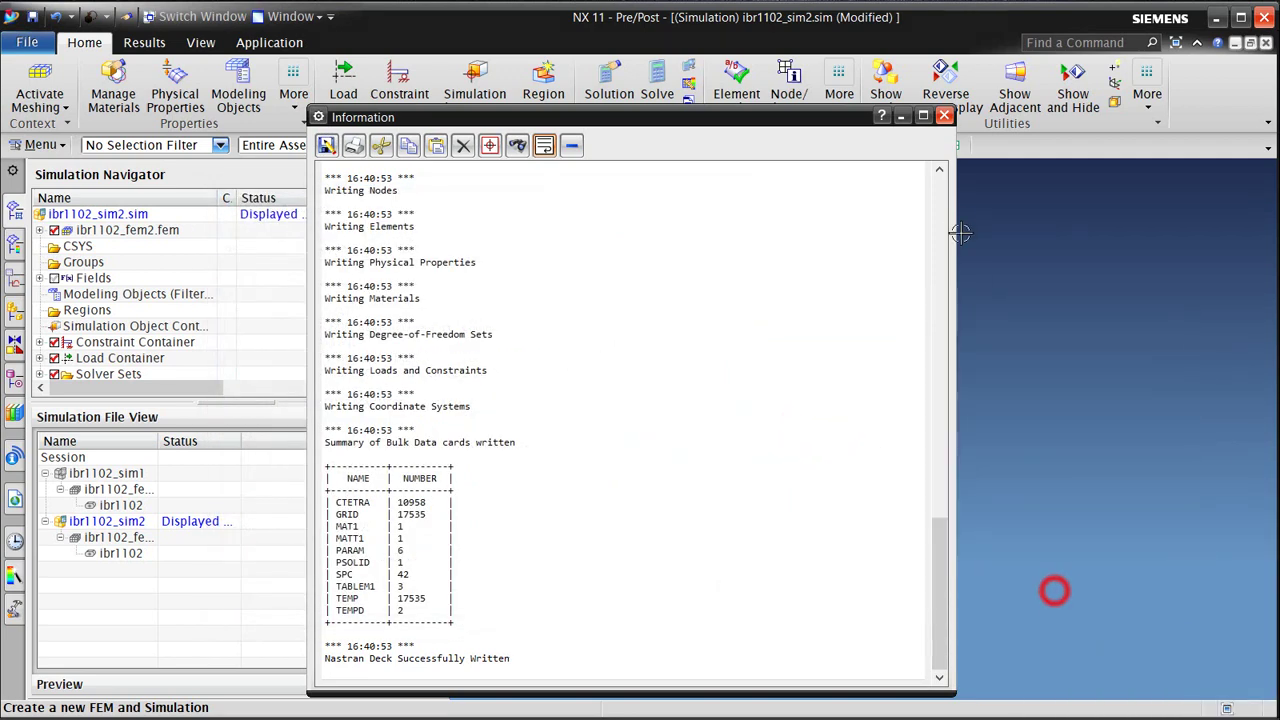
left_click(944, 116)
Step: Load the structural results of ibr1102_sim2's Solution 1 and view the nodal displacement contour on the blade
scroll(198, 326, "down", 3)
left_click(56, 357)
left_click(54, 354)
double_click(118, 356)
left_click(55, 358)
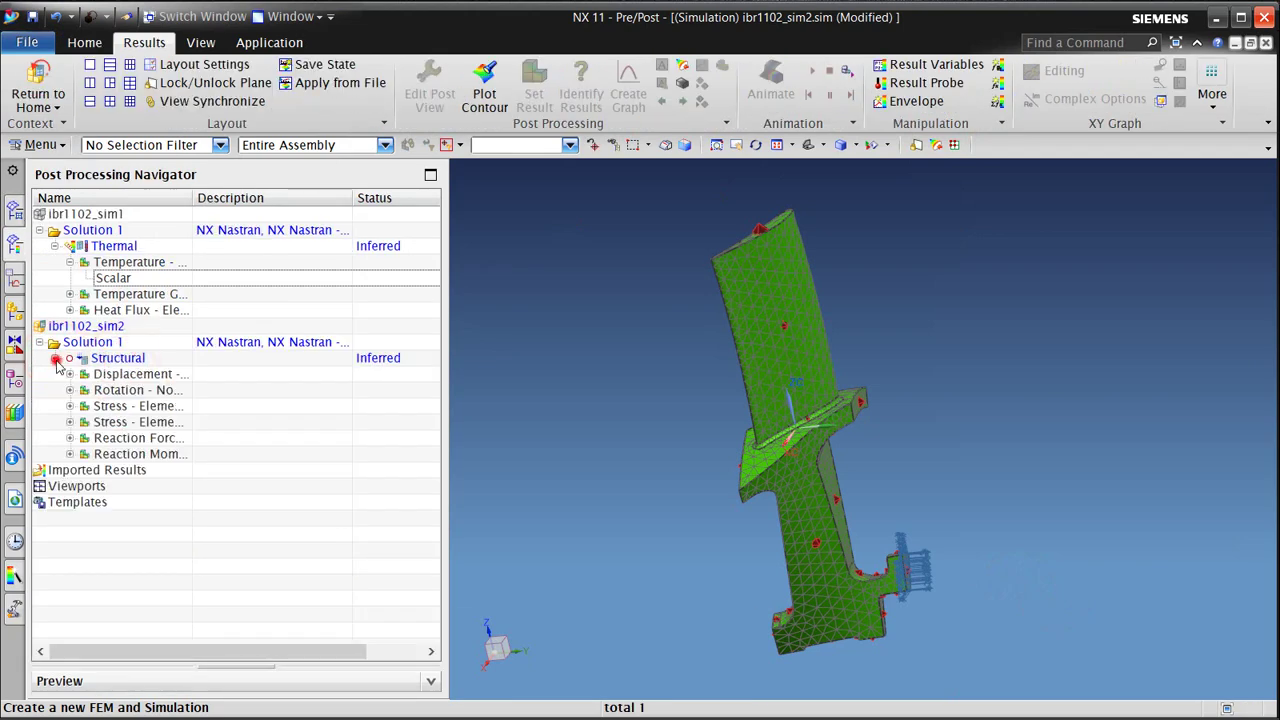
double_click(110, 374)
middle_click_drag(557, 485, 703, 457)
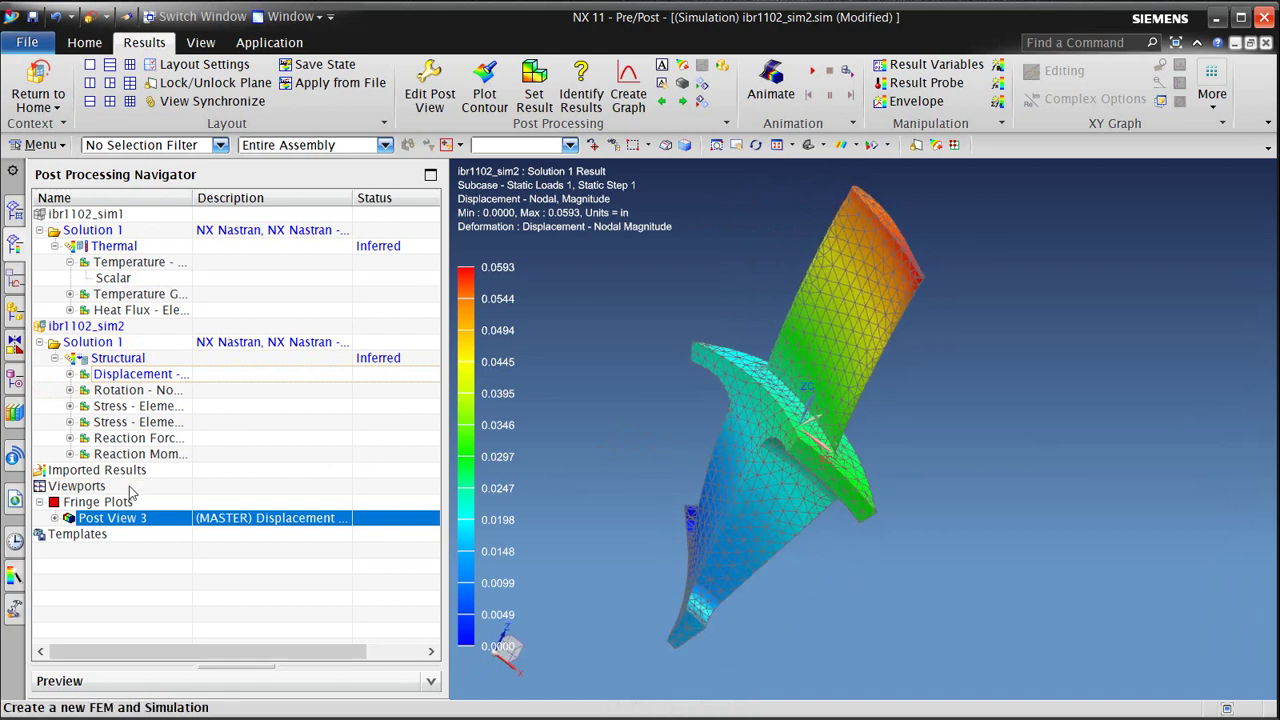
Step: Inspect the Element-Nodal stress contour from the root lug side and redisplay the nodal displacement
double_click(128, 422)
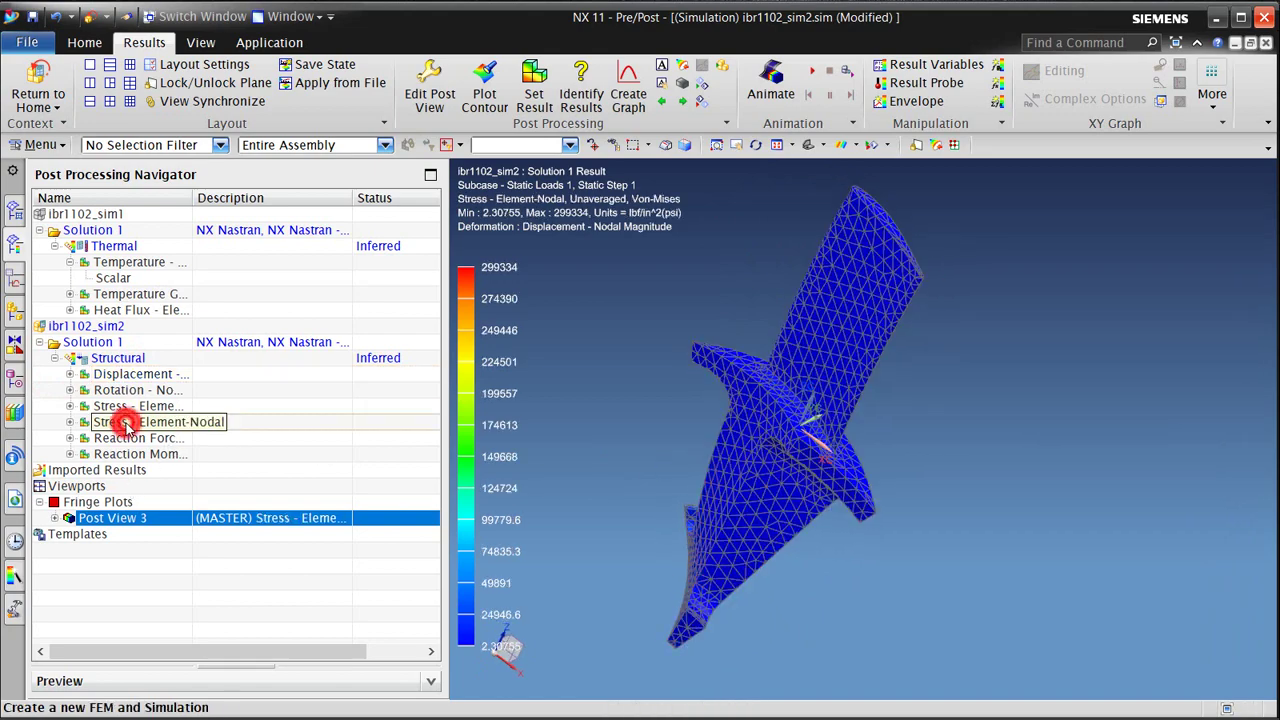
middle_click_drag(600, 531, 501, 534)
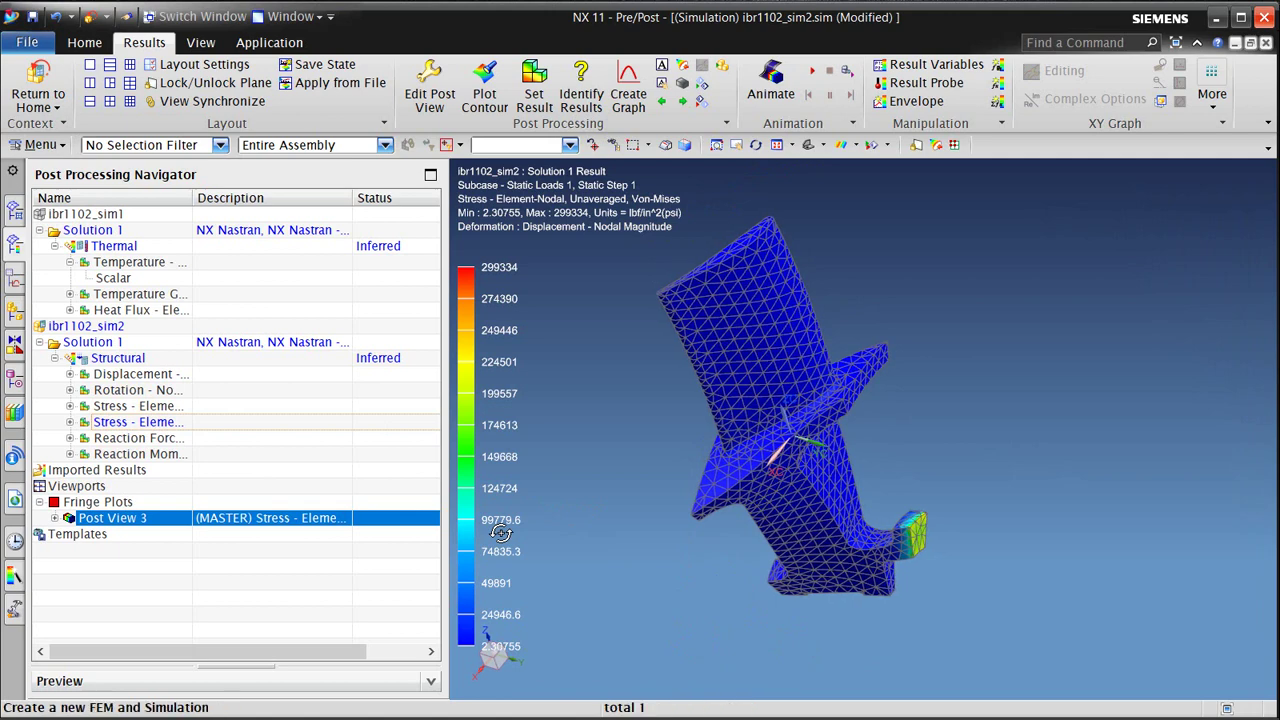
double_click(135, 374)
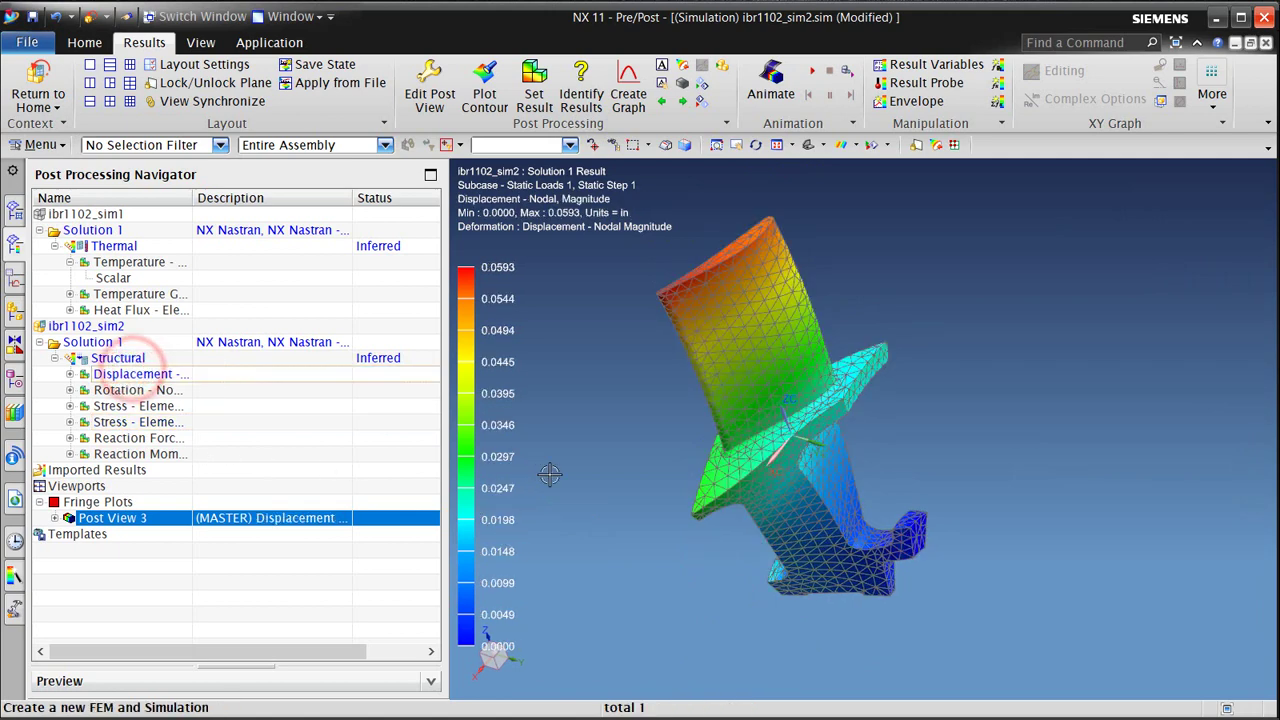